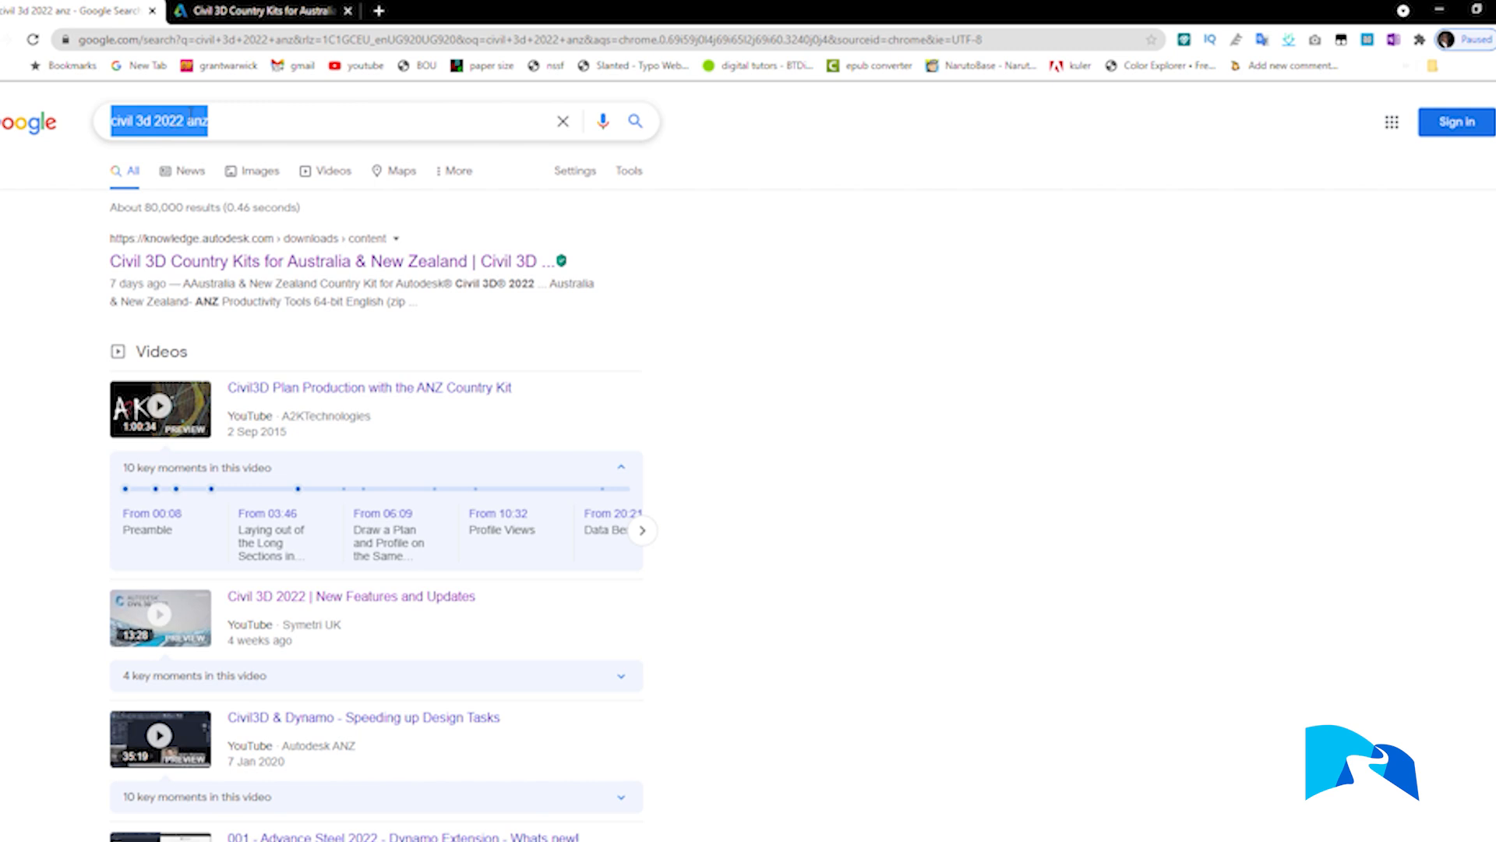
- Open the Civil 3D Country Kits page and locate the 2022 Australia & New Zealand kit download
{"action": "left_click", "coordinate": [243, 17]}
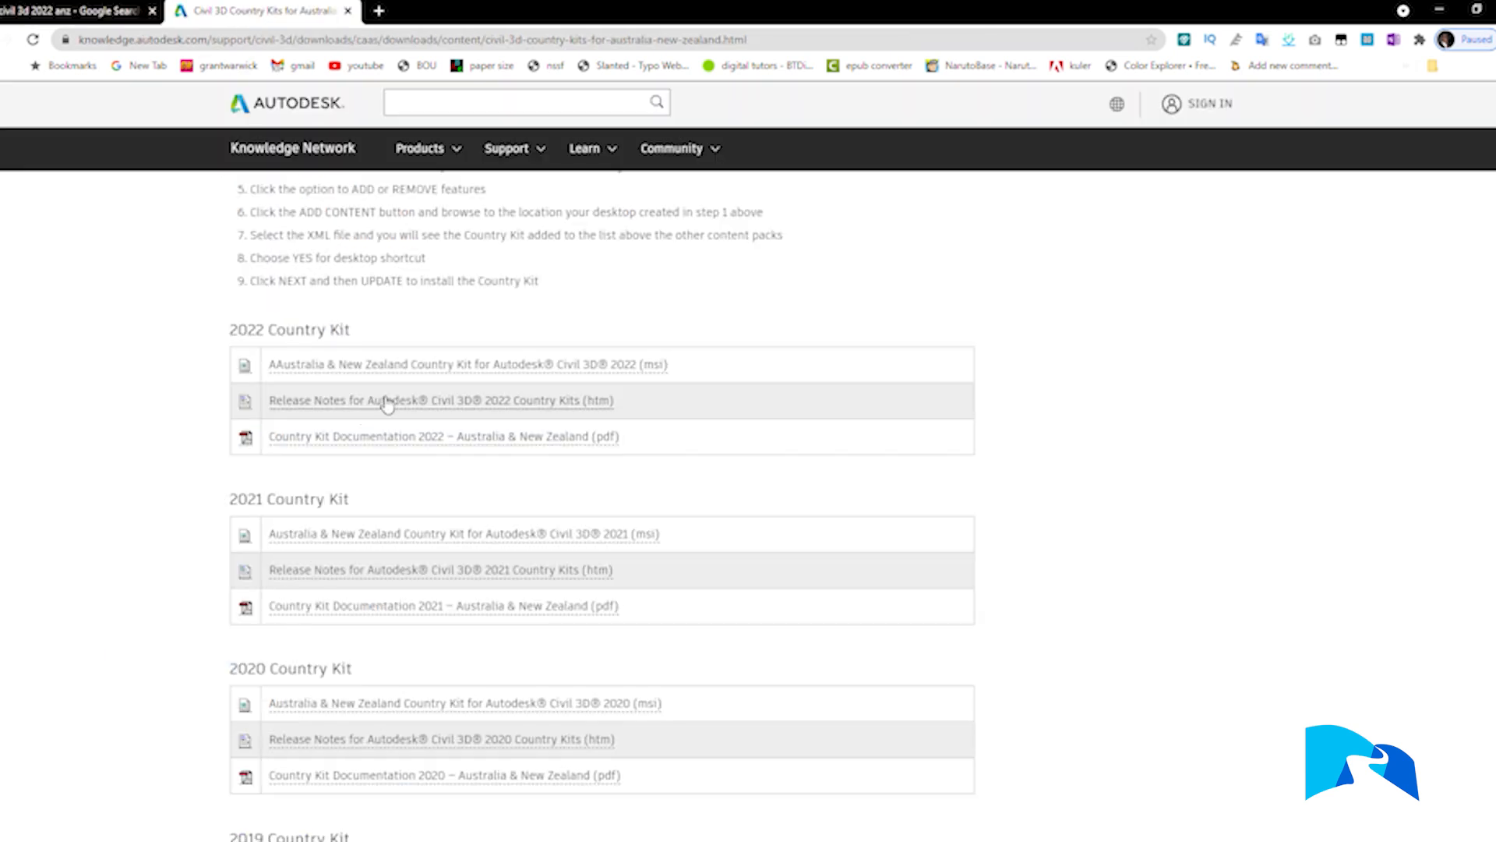
{"action": "right_click", "coordinate": [437, 366]}
{"action": "left_click", "coordinate": [70, 452]}
- Search the computer for the "civil 3d 2022 anz" app and switch to Civil 3D 2022
{"action": "left_click", "coordinate": [89, 840]}
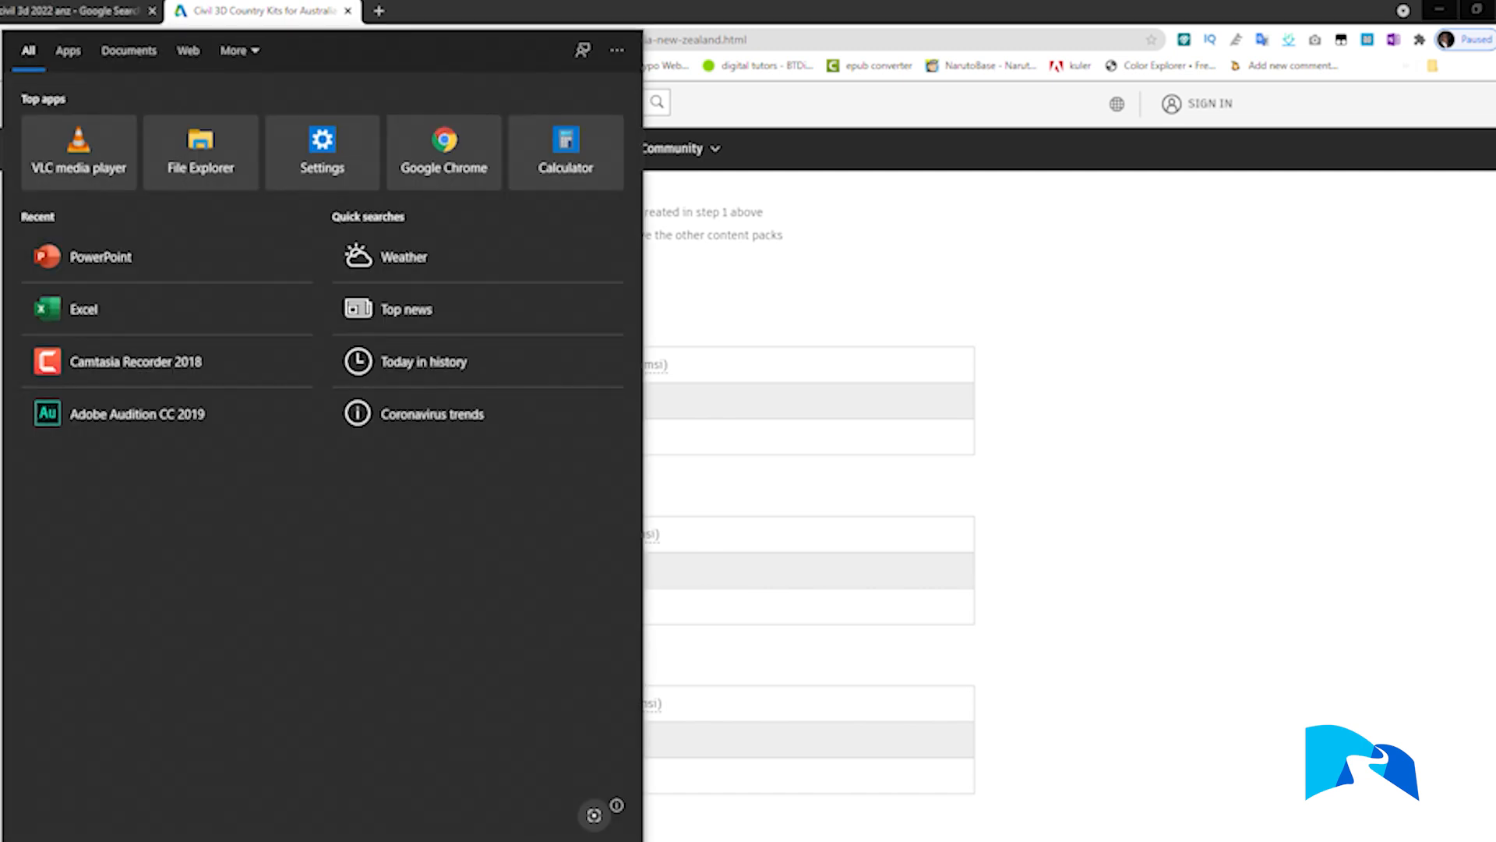
{"action": "type", "text": "civil 3d 2"}
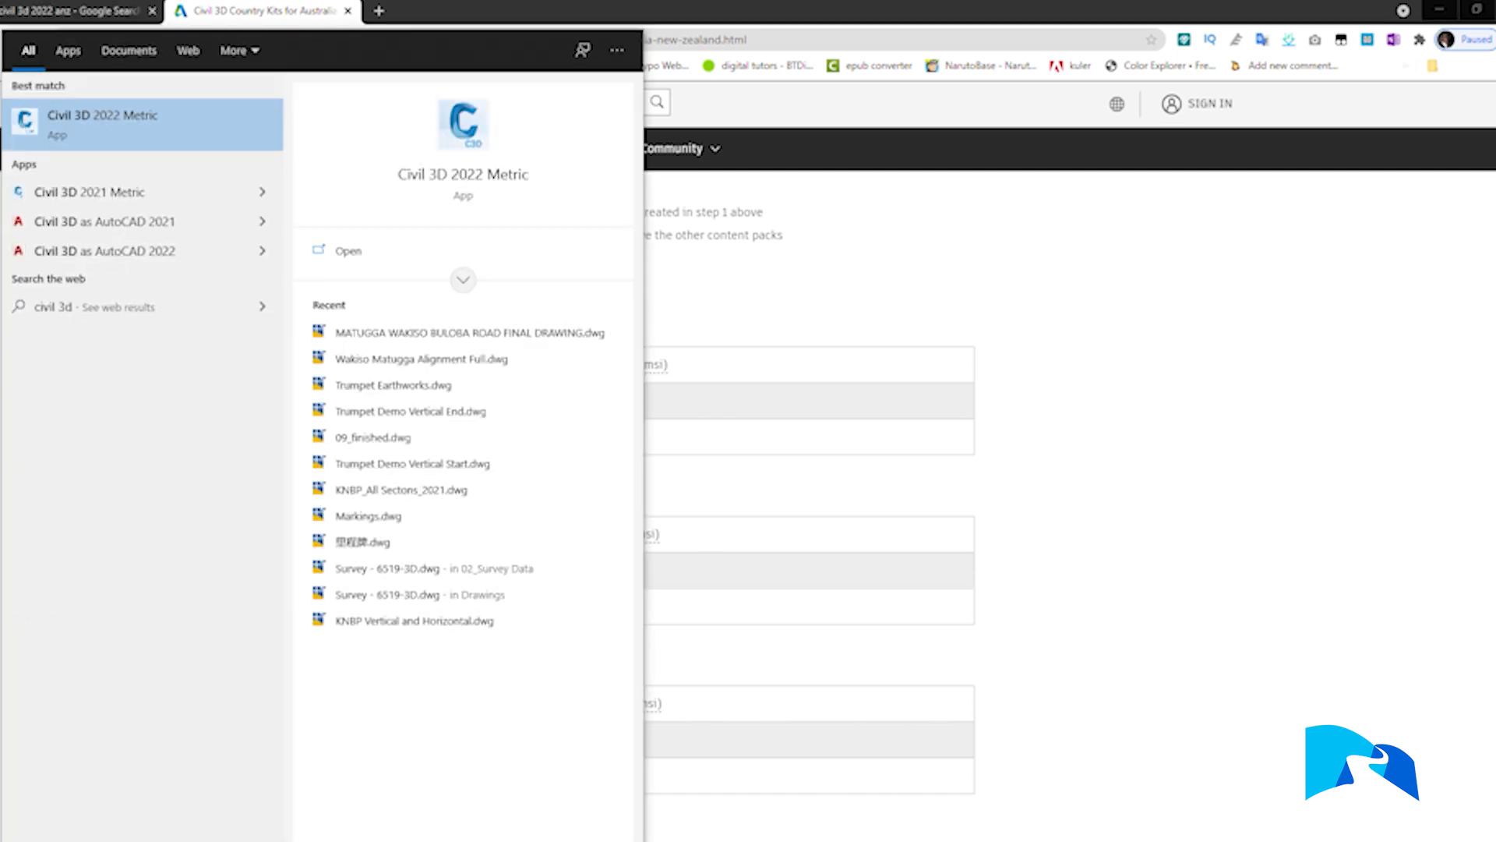
{"action": "type", "text": "022 anz"}
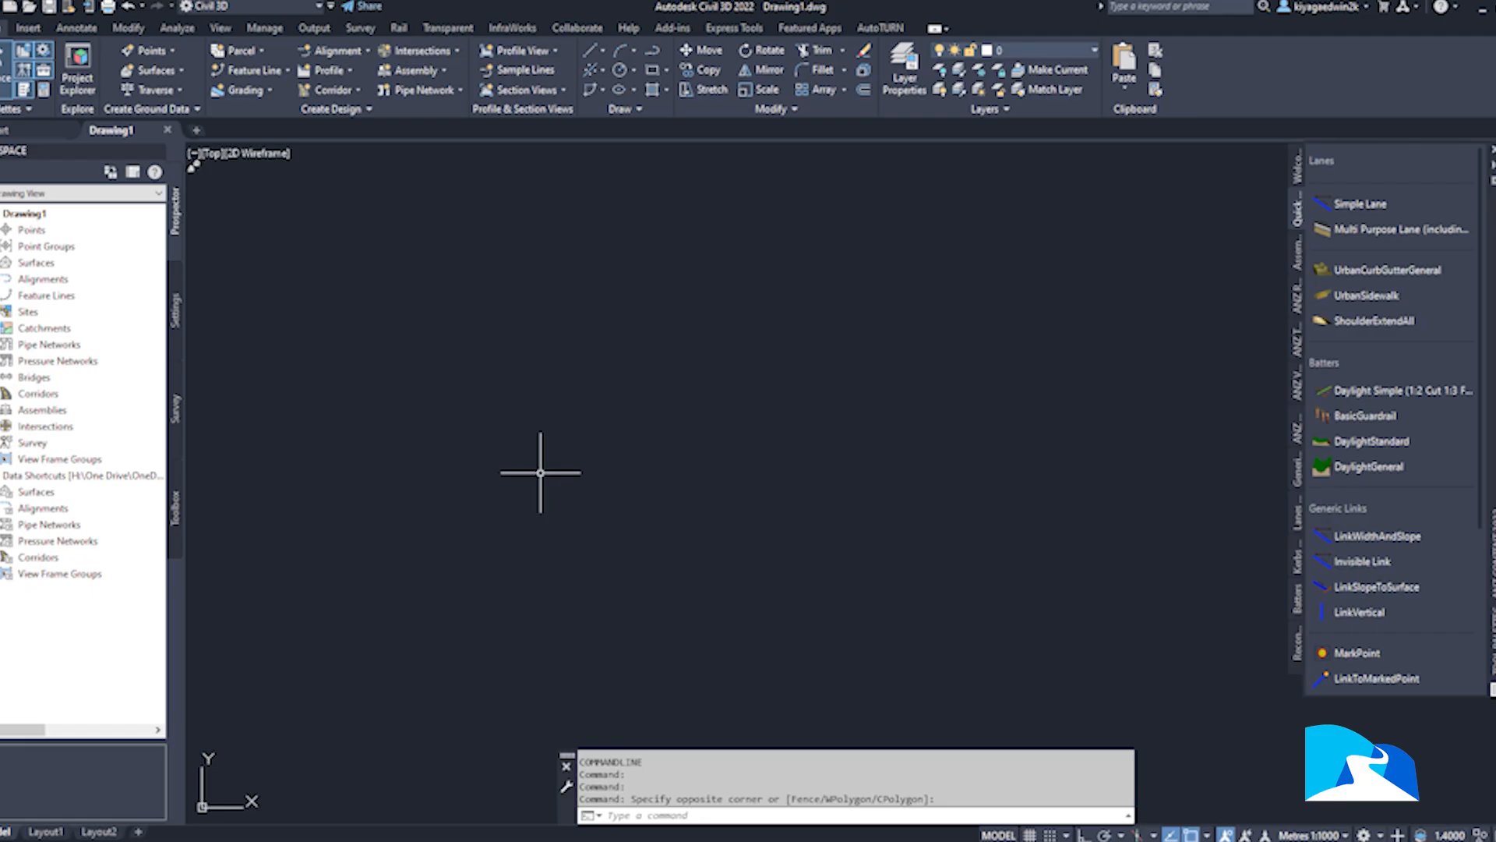
- Draw a horizontal line about 4 units long in the empty drawing with Ortho mode on
{"action": "type", "text": "line"}
{"action": "key", "text": "Return"}
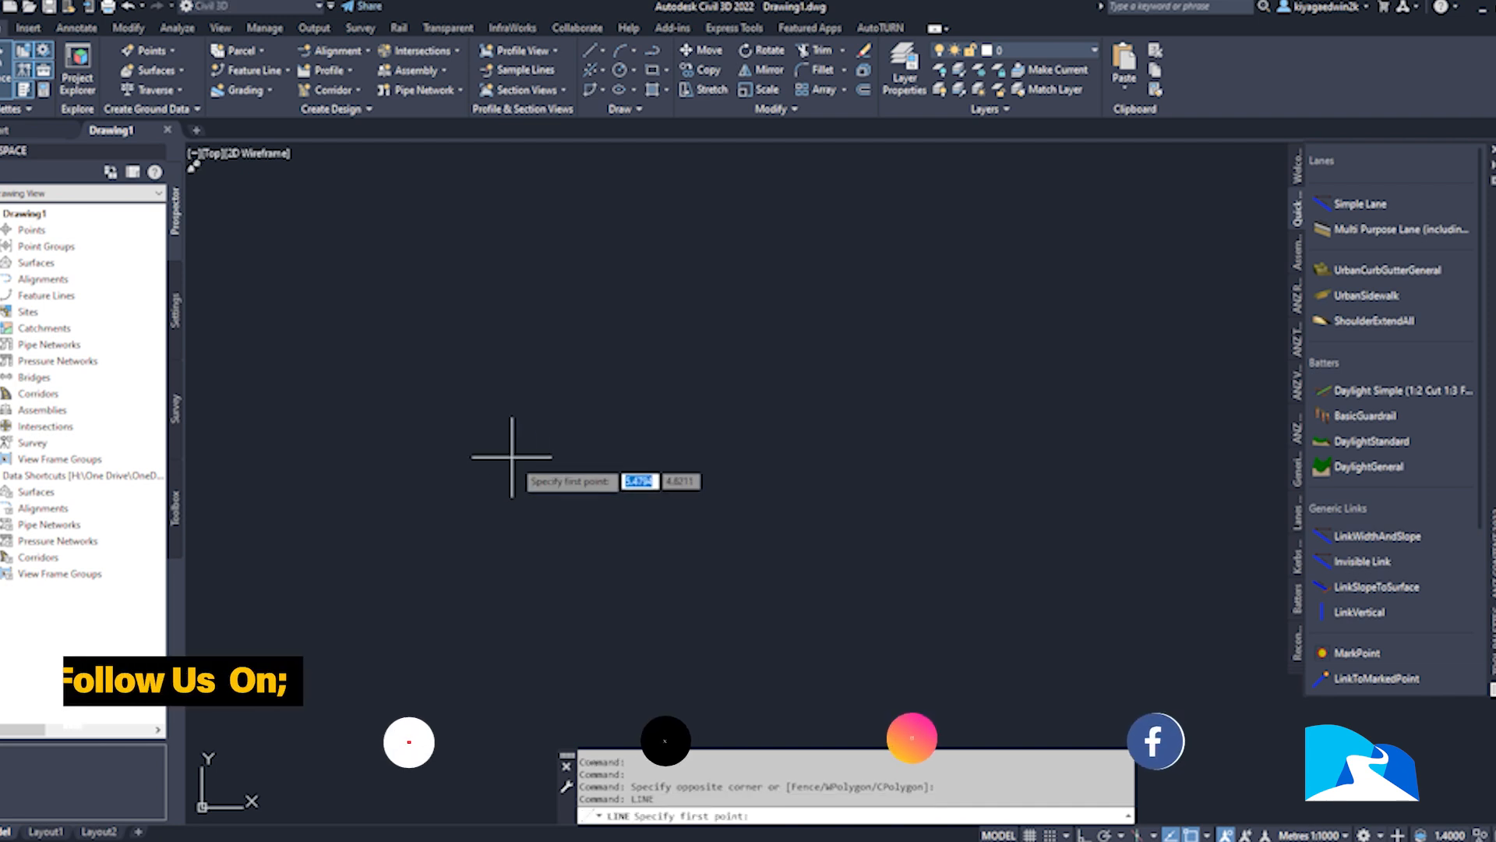
{"action": "left_click", "coordinate": [473, 426]}
{"action": "key", "text": "F8"}
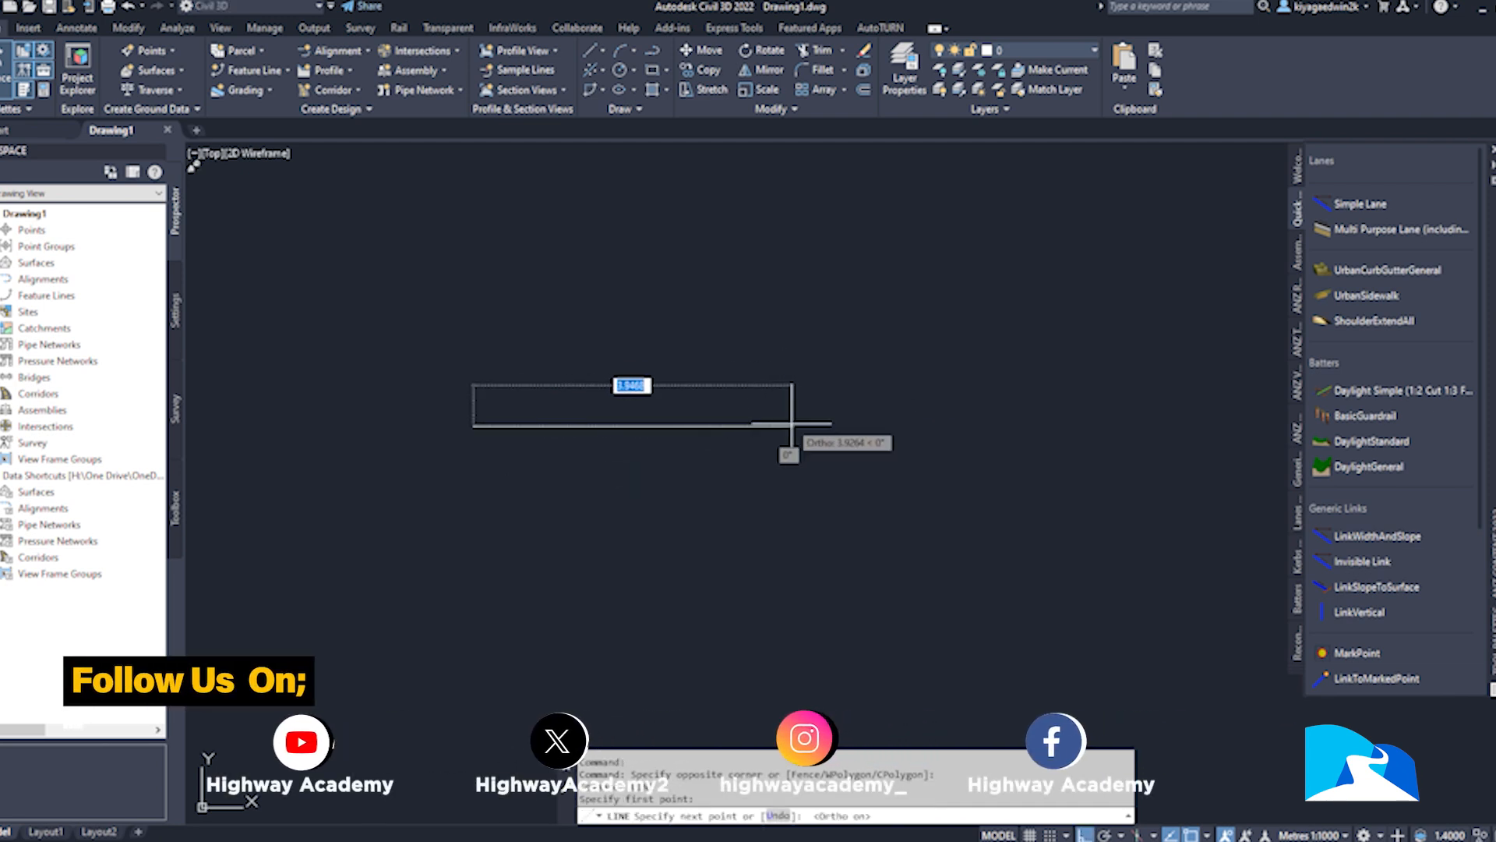
{"action": "left_click", "coordinate": [806, 431]}
{"action": "key", "text": "Escape"}
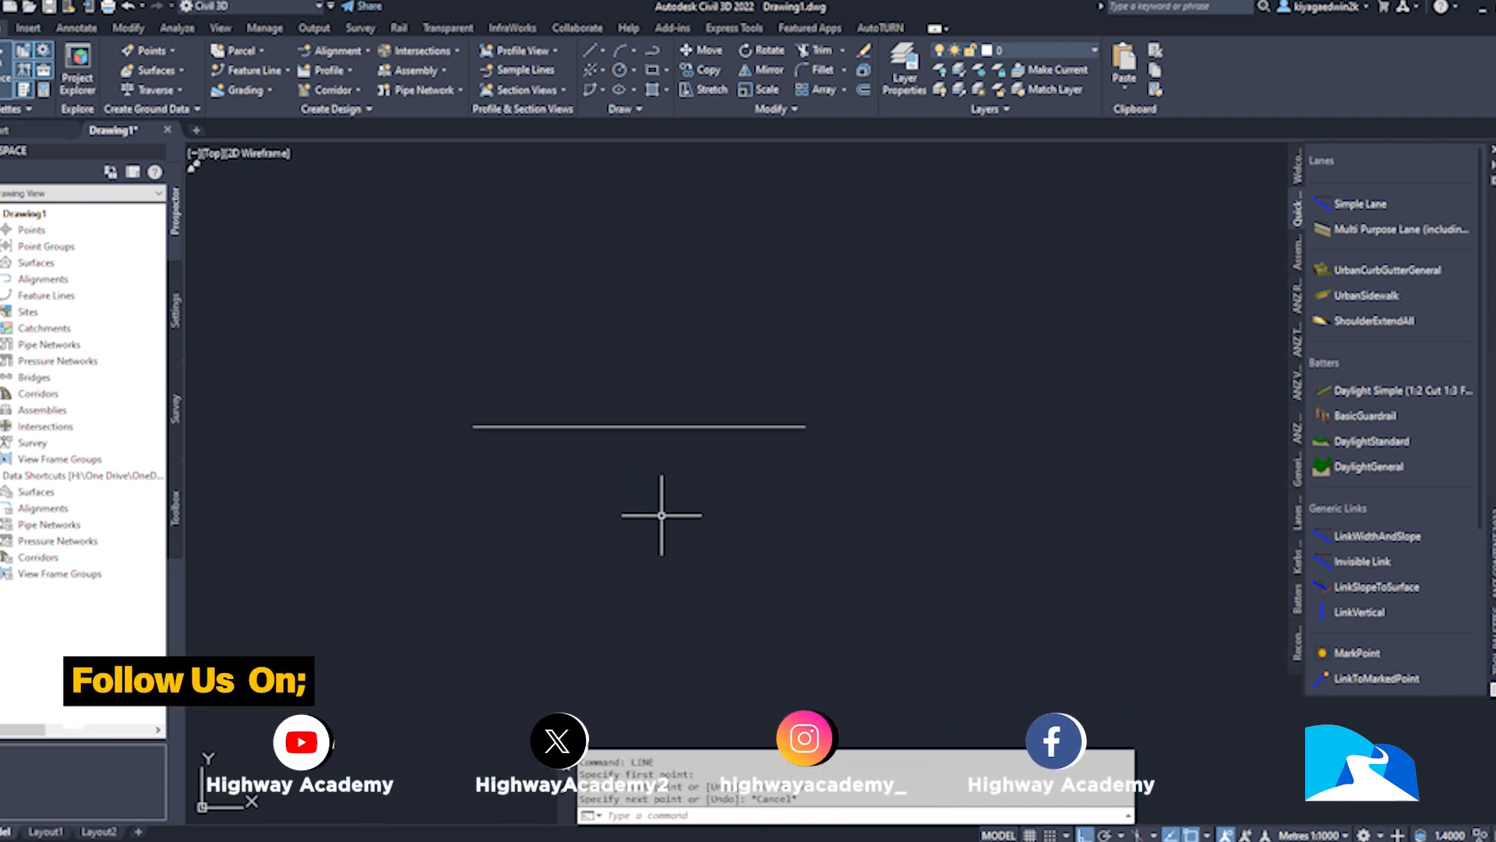
- Draw a vertical line crossing the horizontal line near its middle
{"action": "key", "text": "Return"}
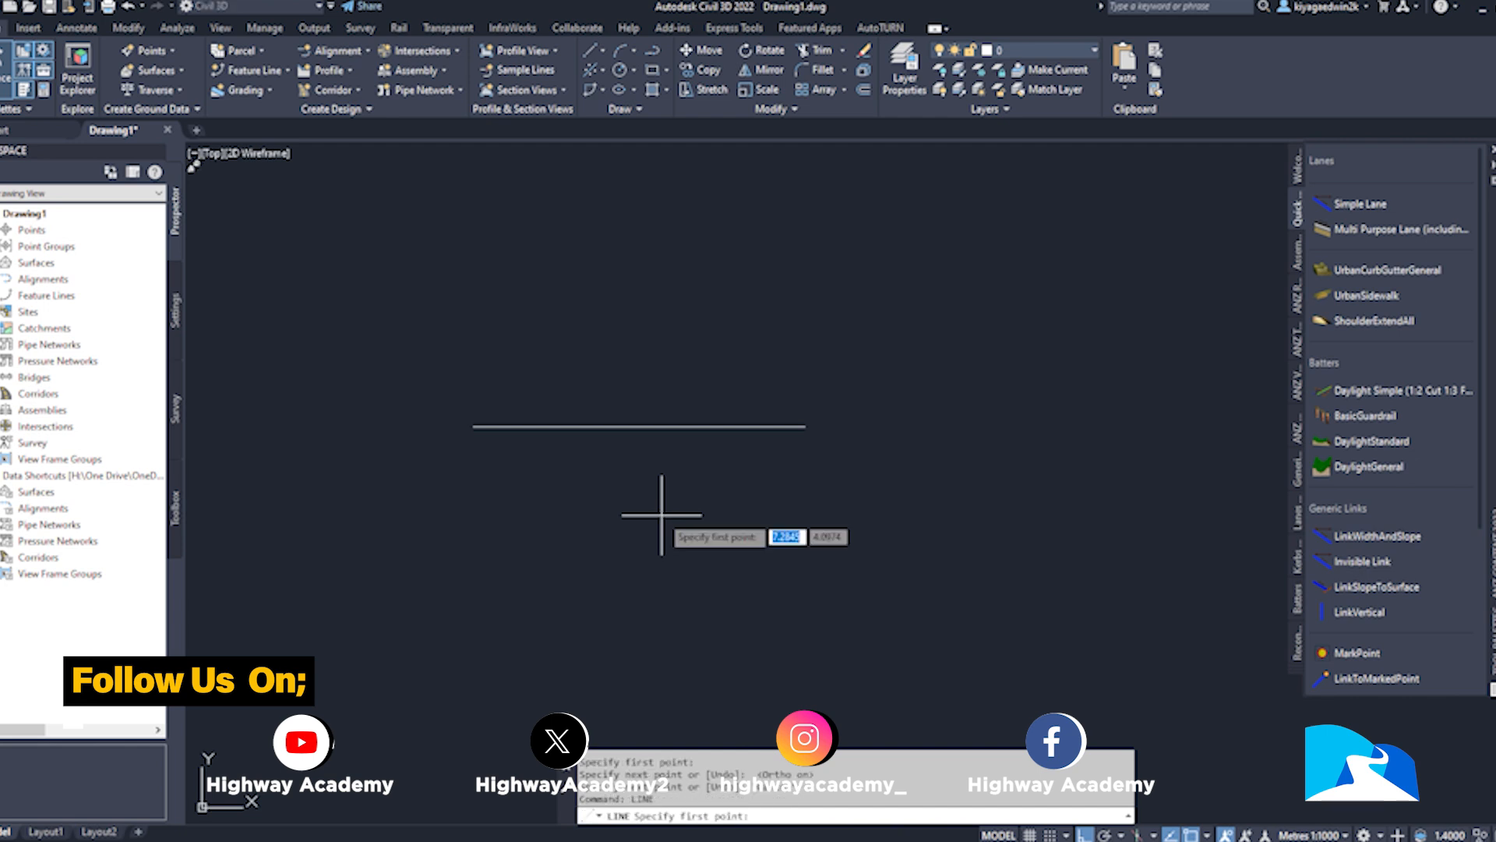
{"action": "left_click", "coordinate": [656, 556]}
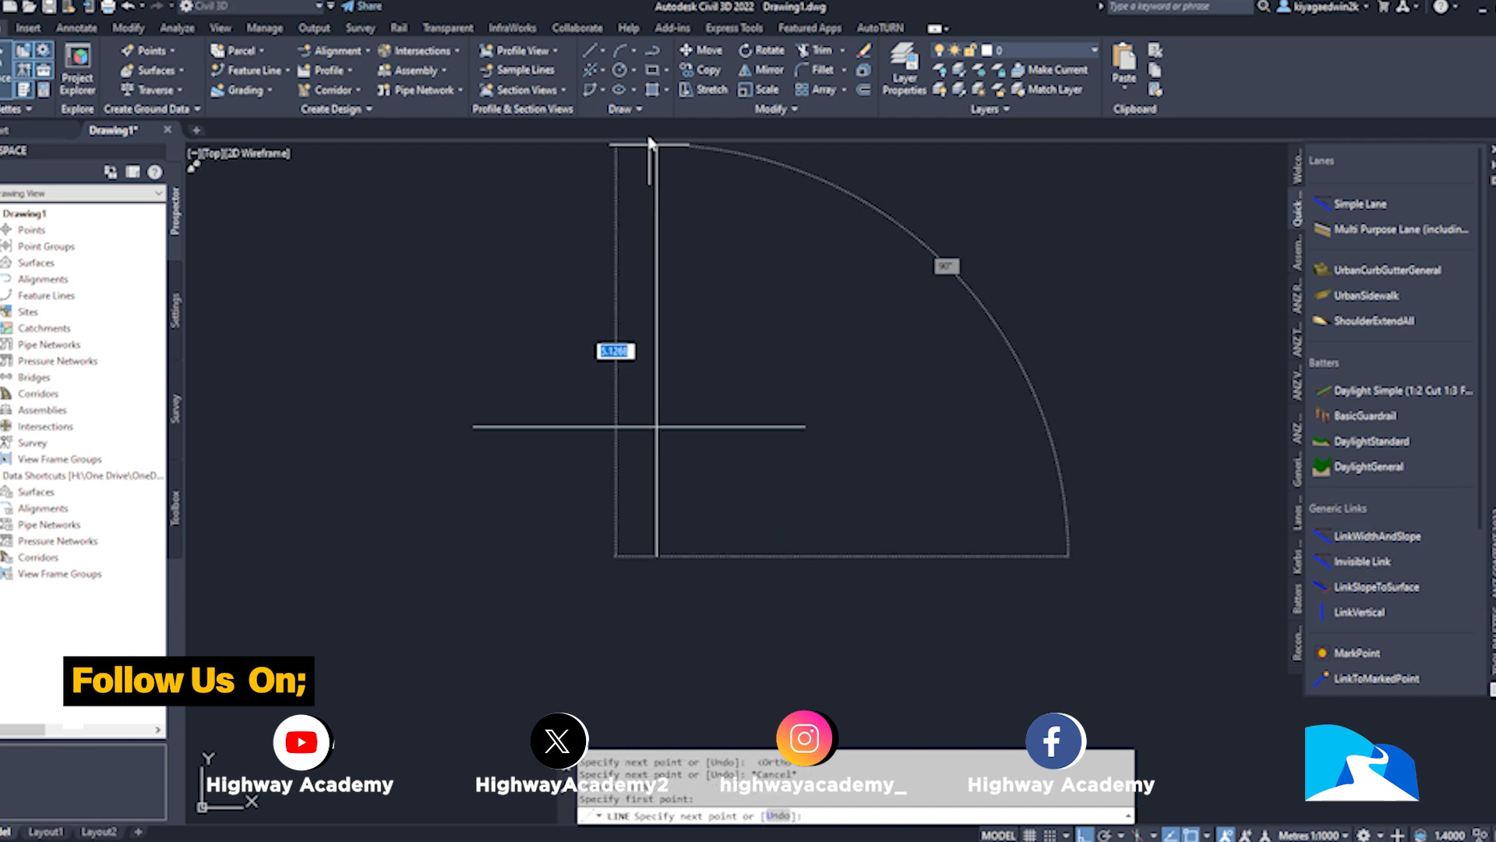
{"action": "left_click", "coordinate": [656, 249]}
{"action": "key", "text": "Escape"}
- Draw a horizontal line about 1.5 units long above the first one, stopping short of the vertical line
{"action": "key", "text": "Return"}
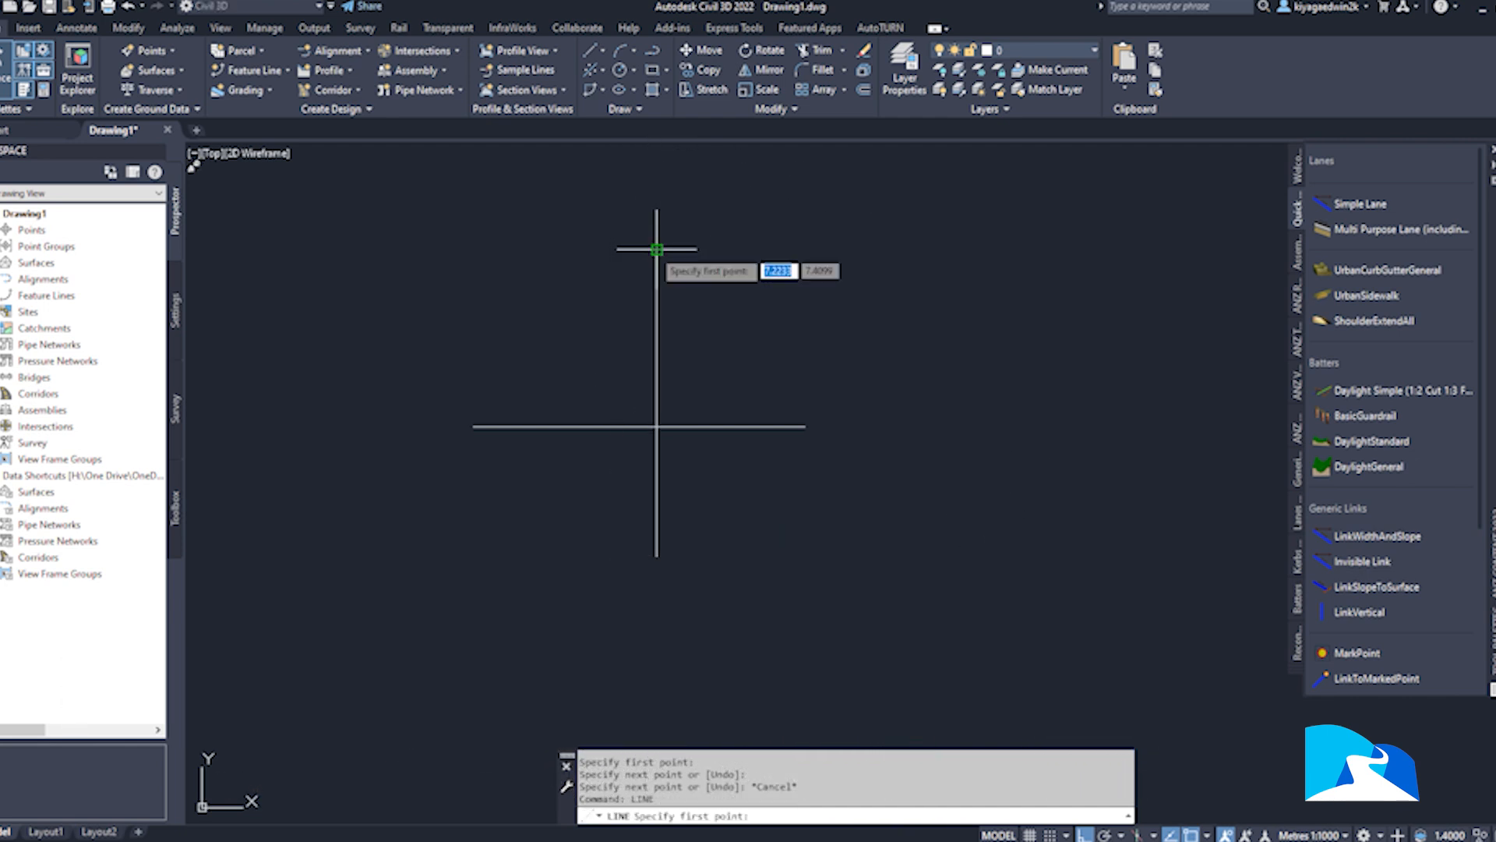
{"action": "scroll", "coordinate": [546, 335], "scroll_direction": "up", "scroll_amount": 4}
{"action": "left_click", "coordinate": [374, 310]}
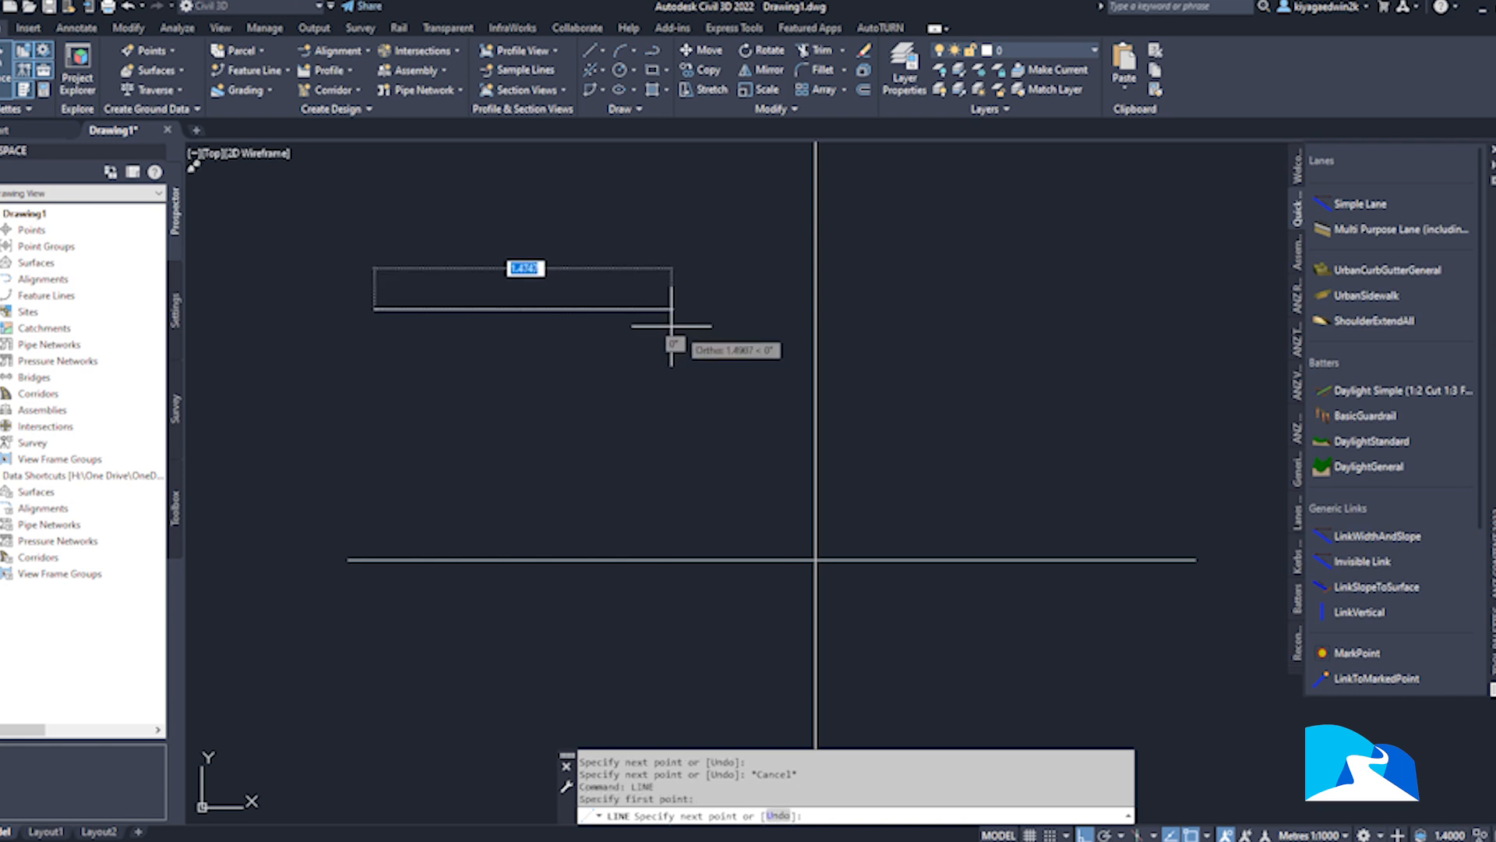
{"action": "left_click", "coordinate": [665, 324]}
{"action": "key", "text": "Escape"}
- Try extending the short upper line to the vertical line with a freehand fence, and undo the extension
{"action": "left_click", "coordinate": [848, 414]}
{"action": "left_click", "coordinate": [761, 371]}
{"action": "left_click", "coordinate": [830, 406]}
{"action": "left_click", "coordinate": [797, 380]}
{"action": "type", "text": "ex"}
{"action": "key", "text": "Return"}
{"action": "left_click_drag", "start_coordinate": [702, 401], "coordinate": [625, 274]}
{"action": "key", "text": "Escape"}
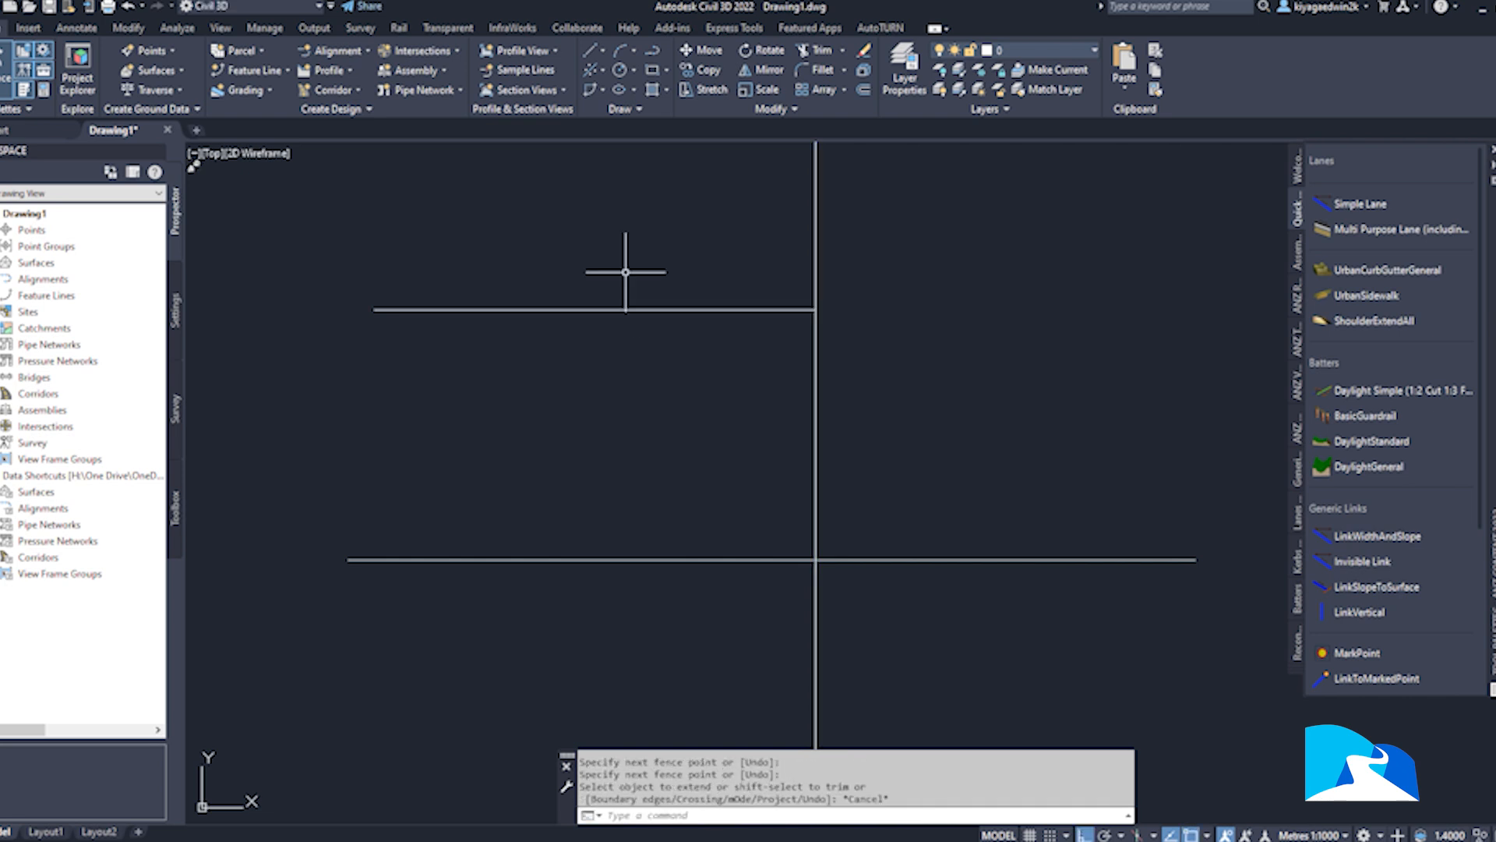
{"action": "key", "text": "ctrl+z"}
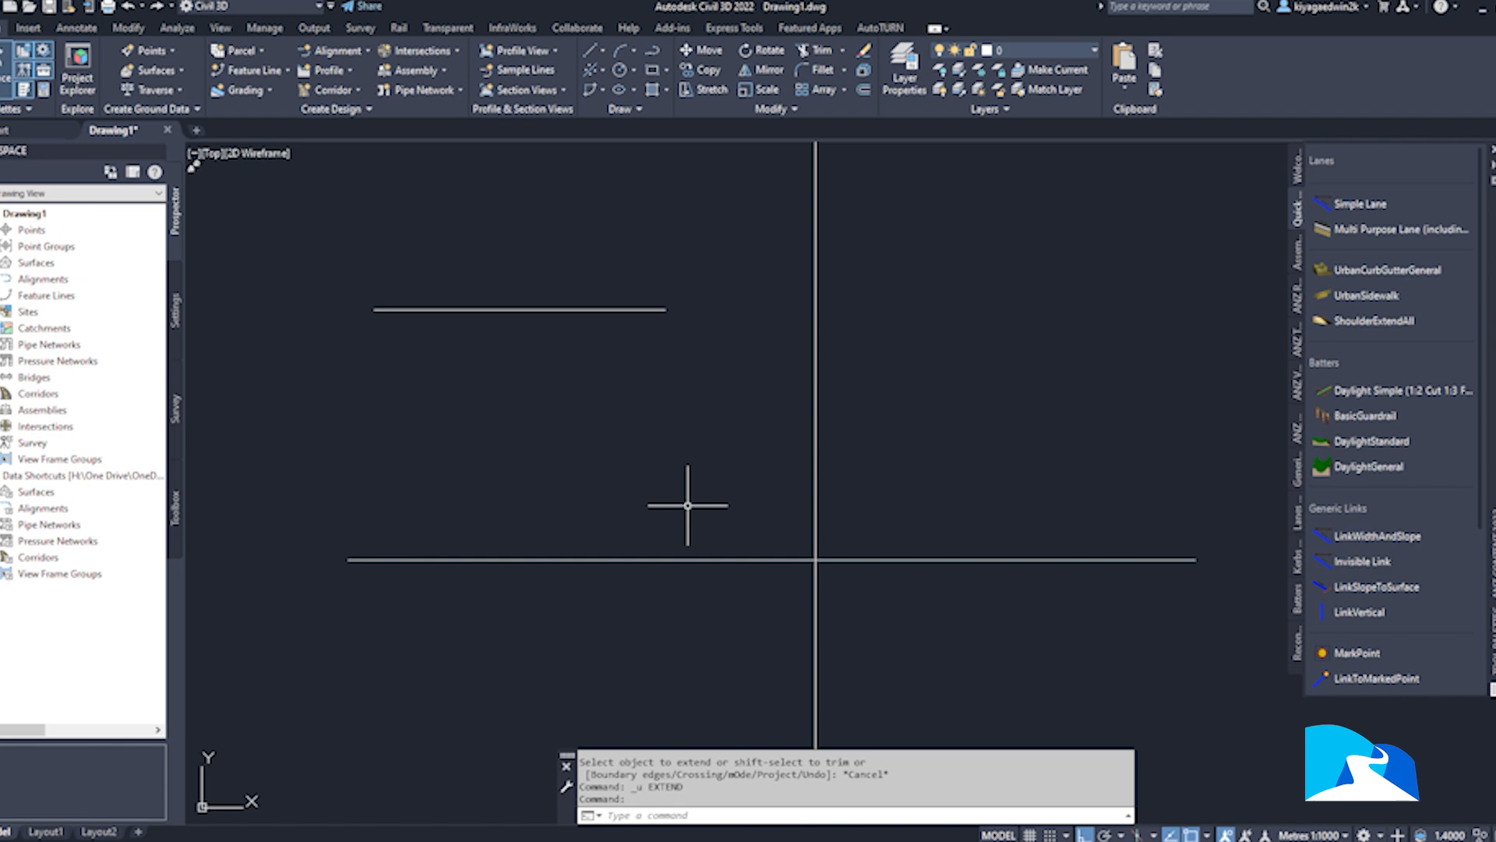
- Extend the short upper horizontal line to the vertical line by picking it directly
{"action": "type", "text": "EX"}
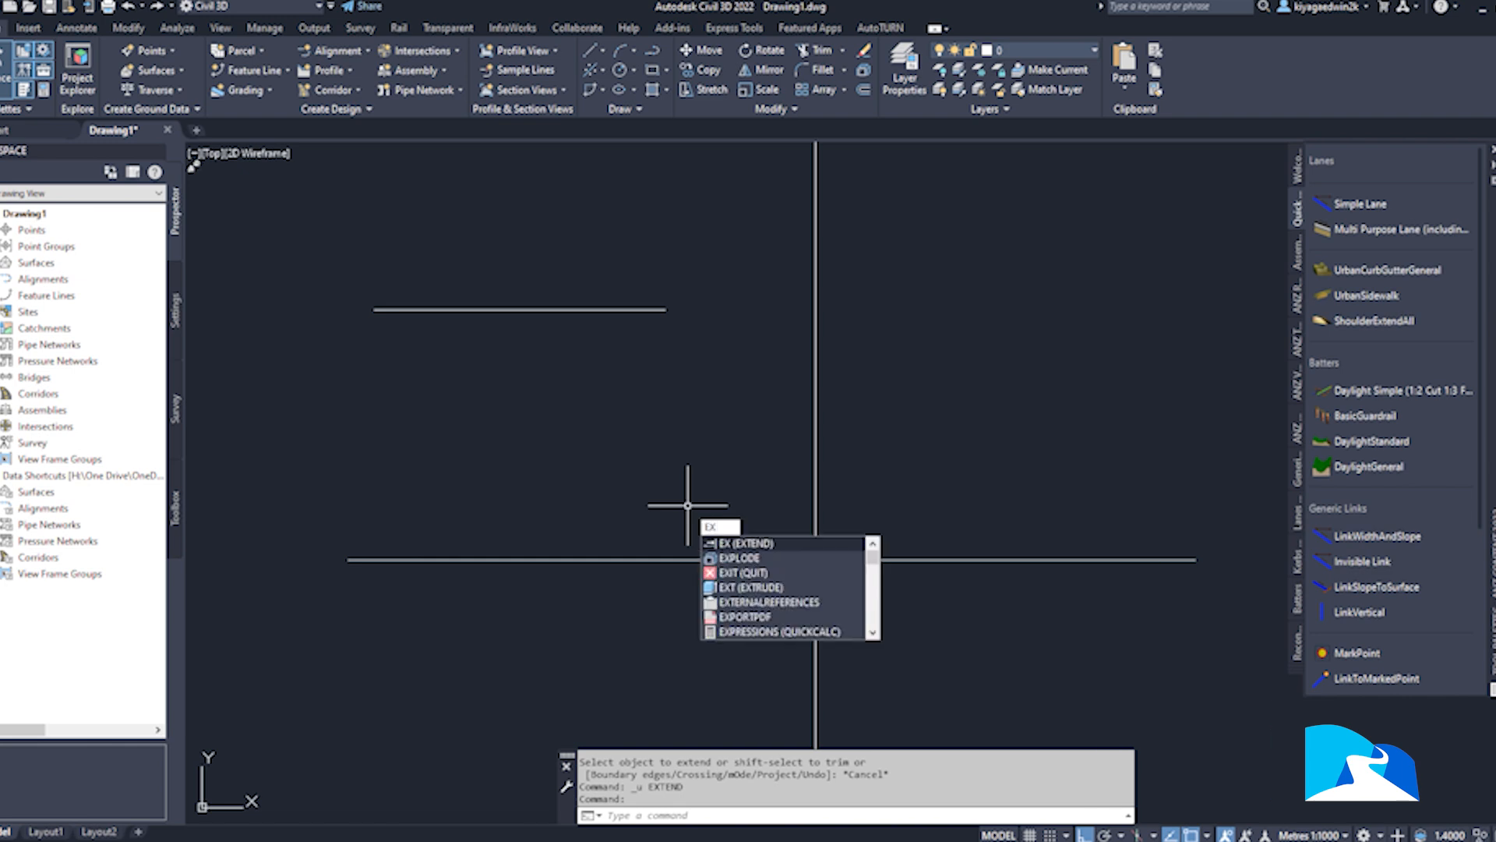
{"action": "key", "text": "Return"}
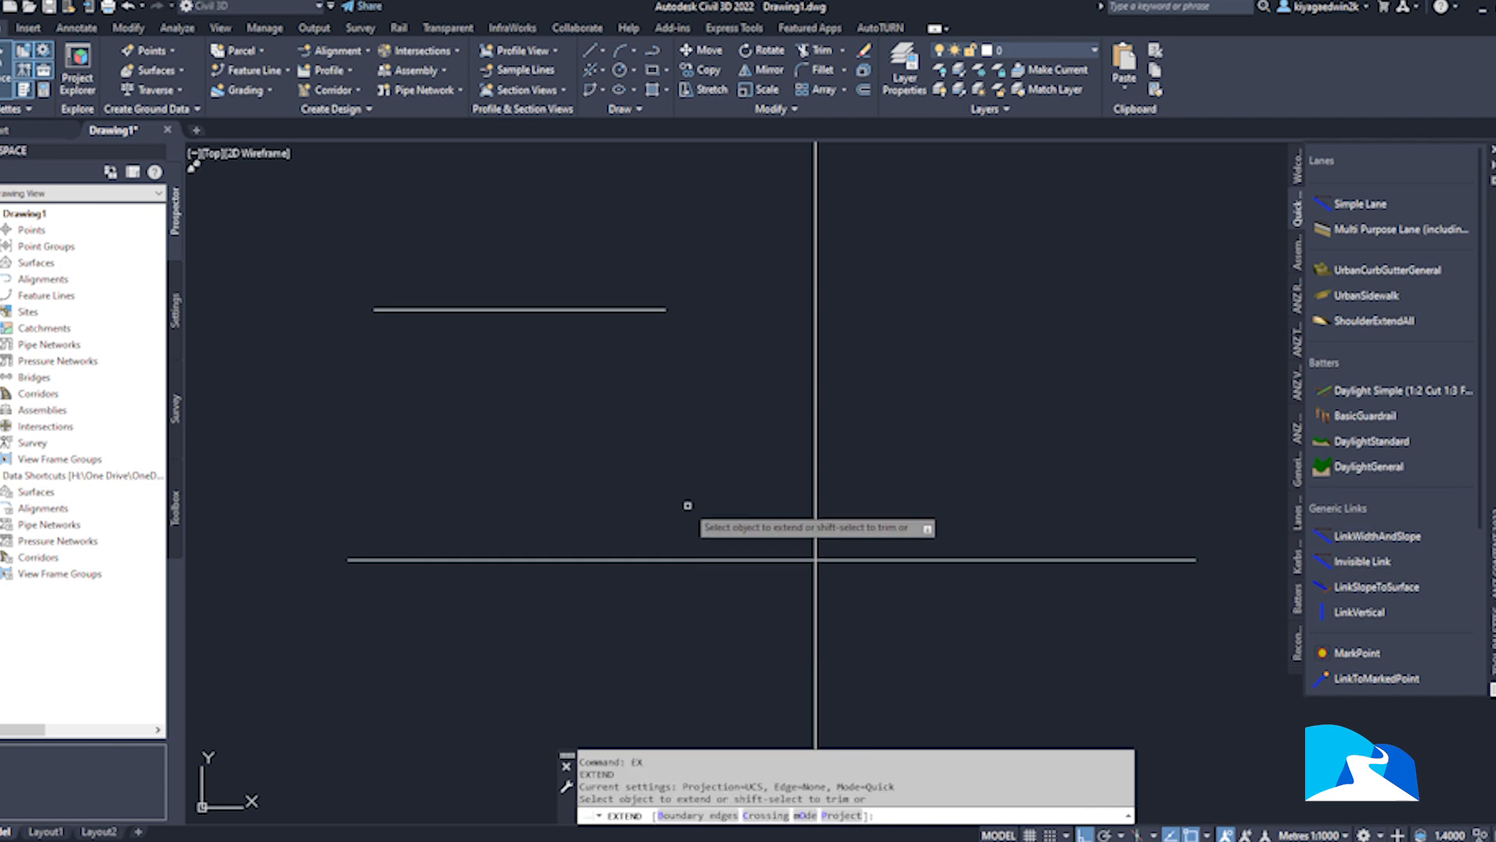
{"action": "left_click", "coordinate": [650, 307]}
{"action": "right_click", "coordinate": [659, 368]}
{"action": "left_click", "coordinate": [676, 385]}
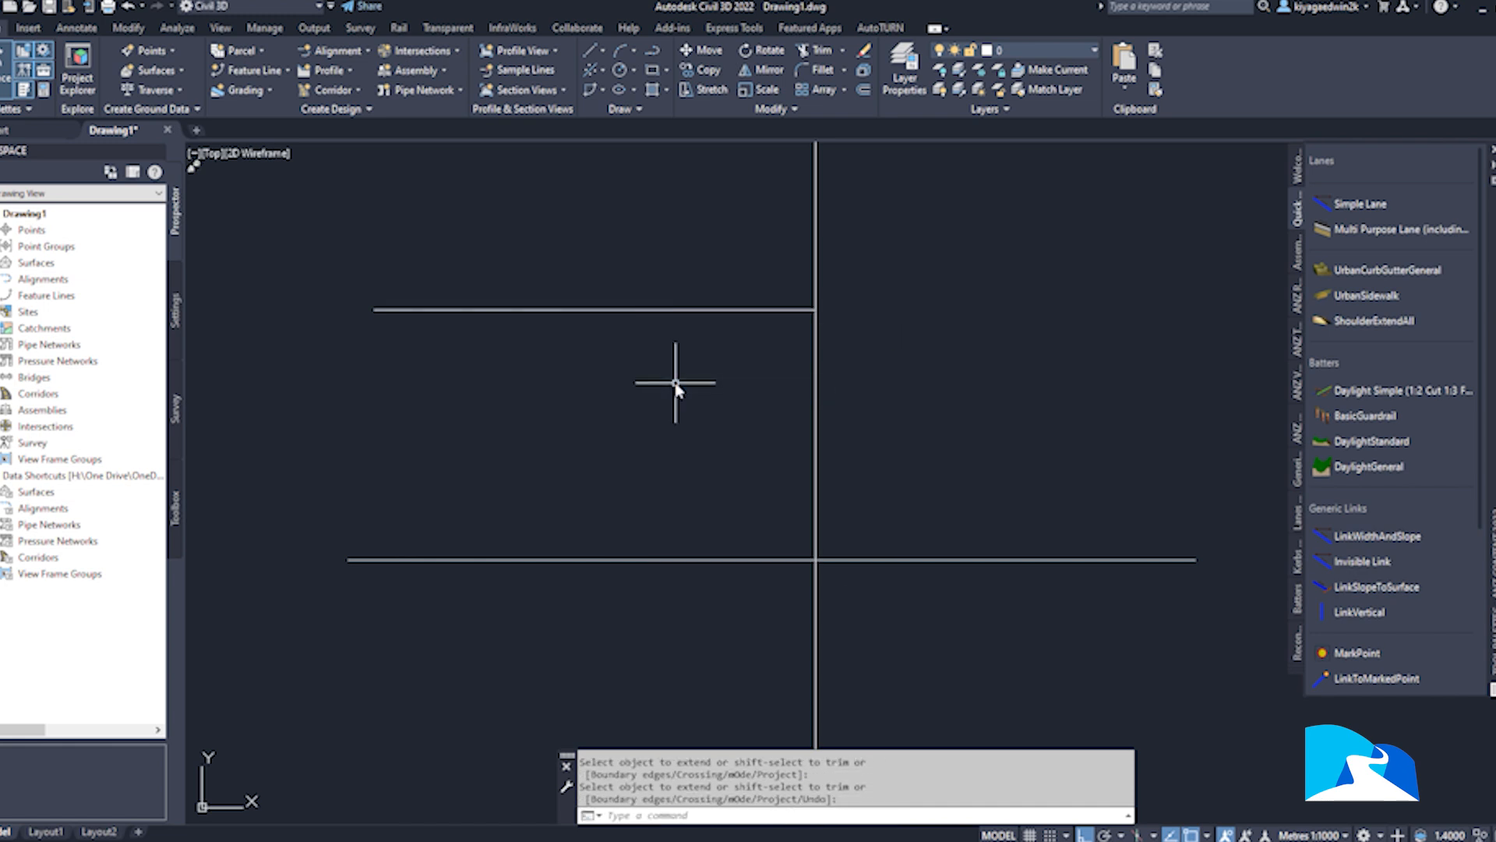
- Draw a short vertical line crossing the upper horizontal line, before its end at the long vertical line
{"action": "type", "text": "line"}
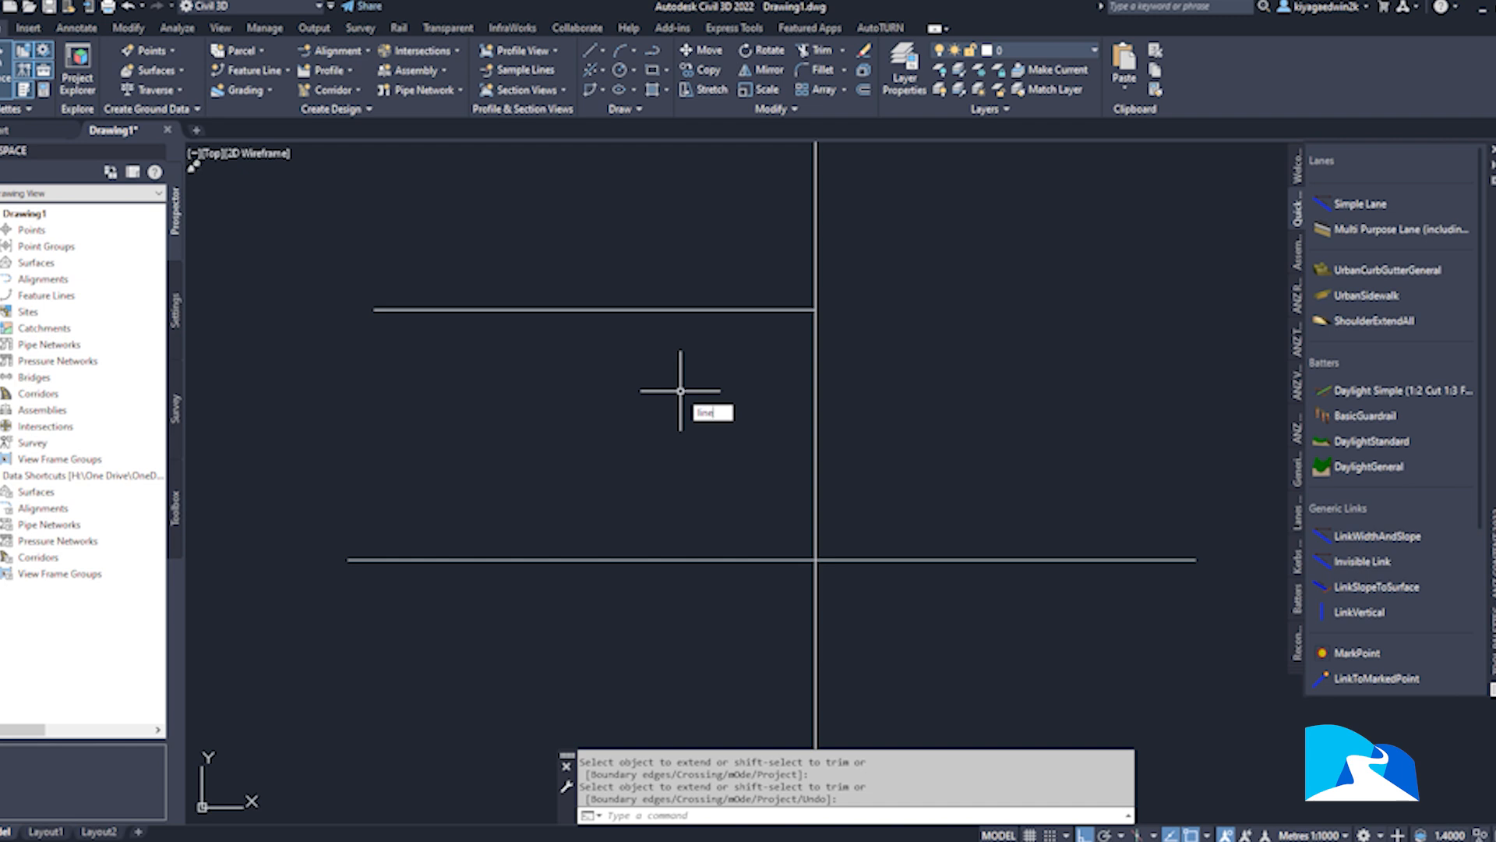
{"action": "key", "text": "Return"}
{"action": "left_click", "coordinate": [679, 402]}
{"action": "left_click", "coordinate": [679, 158]}
{"action": "key", "text": "Escape"}
- Trim the part of the upper horizontal line that lies between the short and the long vertical line
{"action": "left_click", "coordinate": [698, 226]}
{"action": "left_click", "coordinate": [650, 208]}
{"action": "key", "text": "Escape"}
{"action": "type", "text": "tr"}
{"action": "key", "text": "Return"}
{"action": "left_click_drag", "start_coordinate": [651, 208], "coordinate": [728, 343]}
{"action": "key", "text": "Escape"}
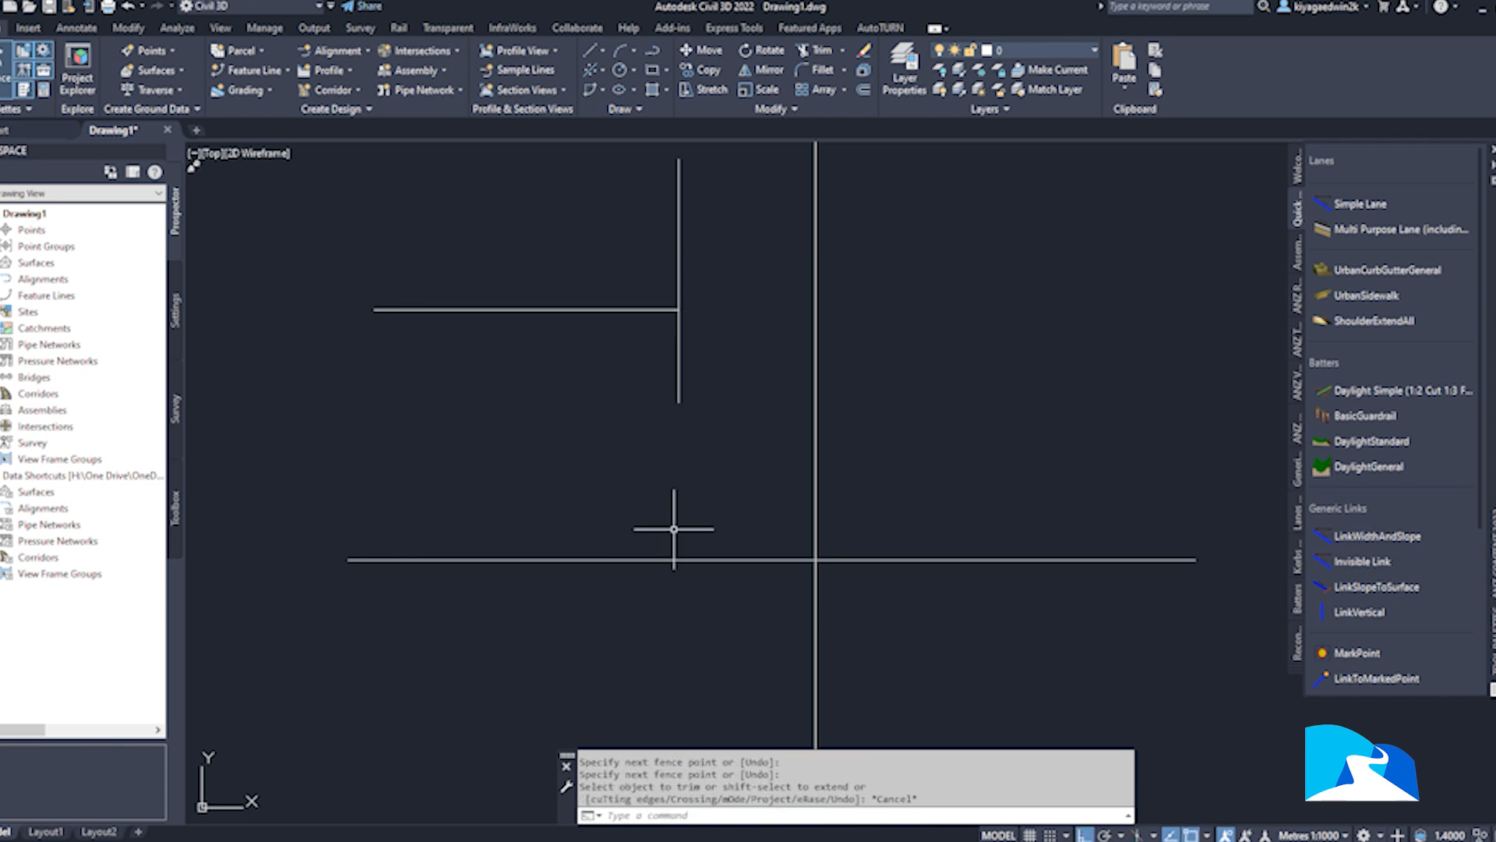
- Offset the lower horizontal line through a point just above it
{"action": "type", "text": "off"}
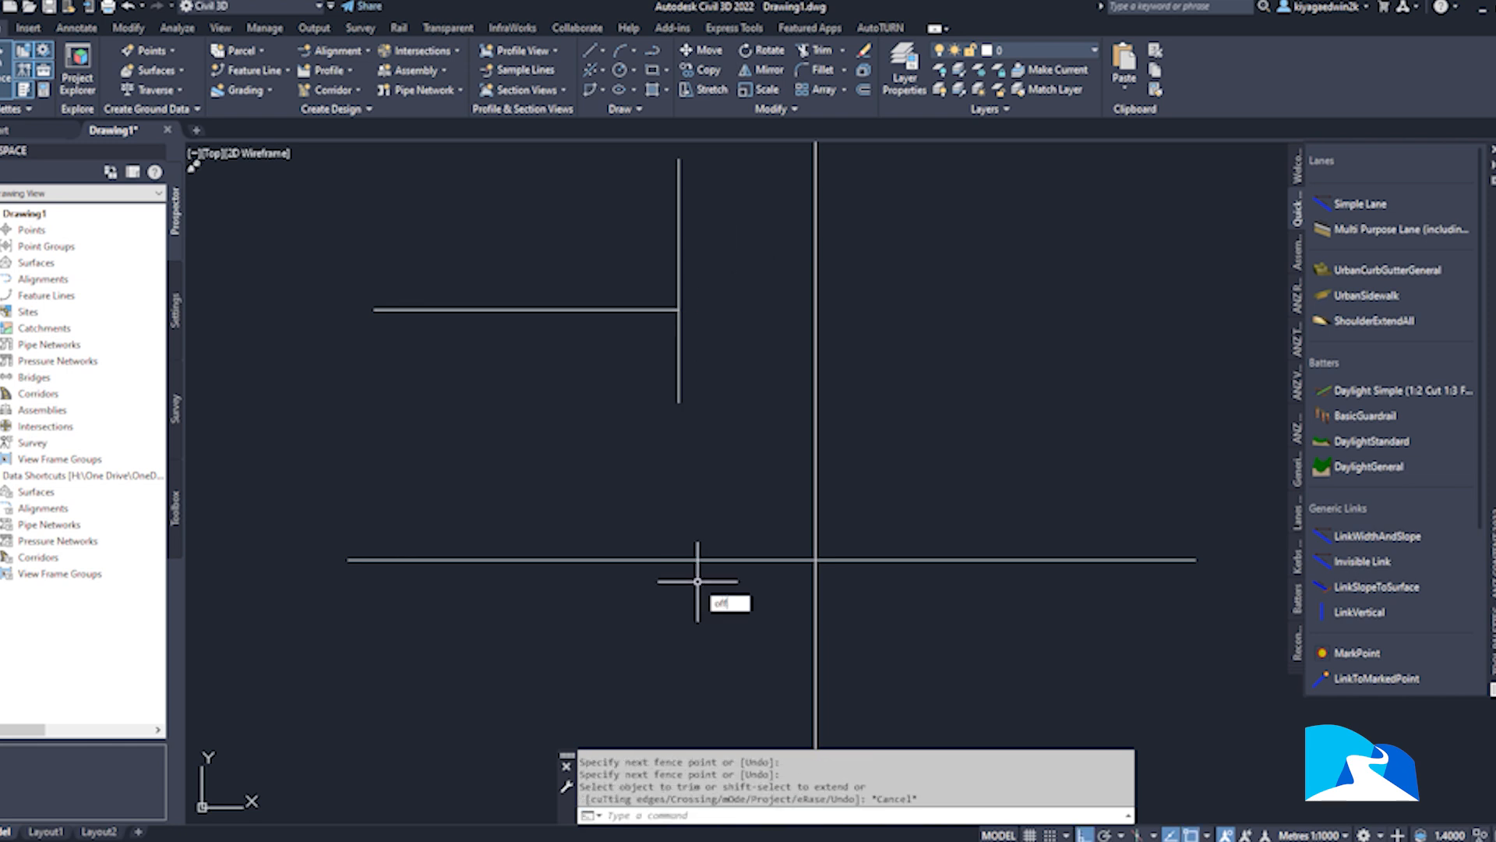
{"action": "key", "text": "Return"}
{"action": "key", "text": "Return"}
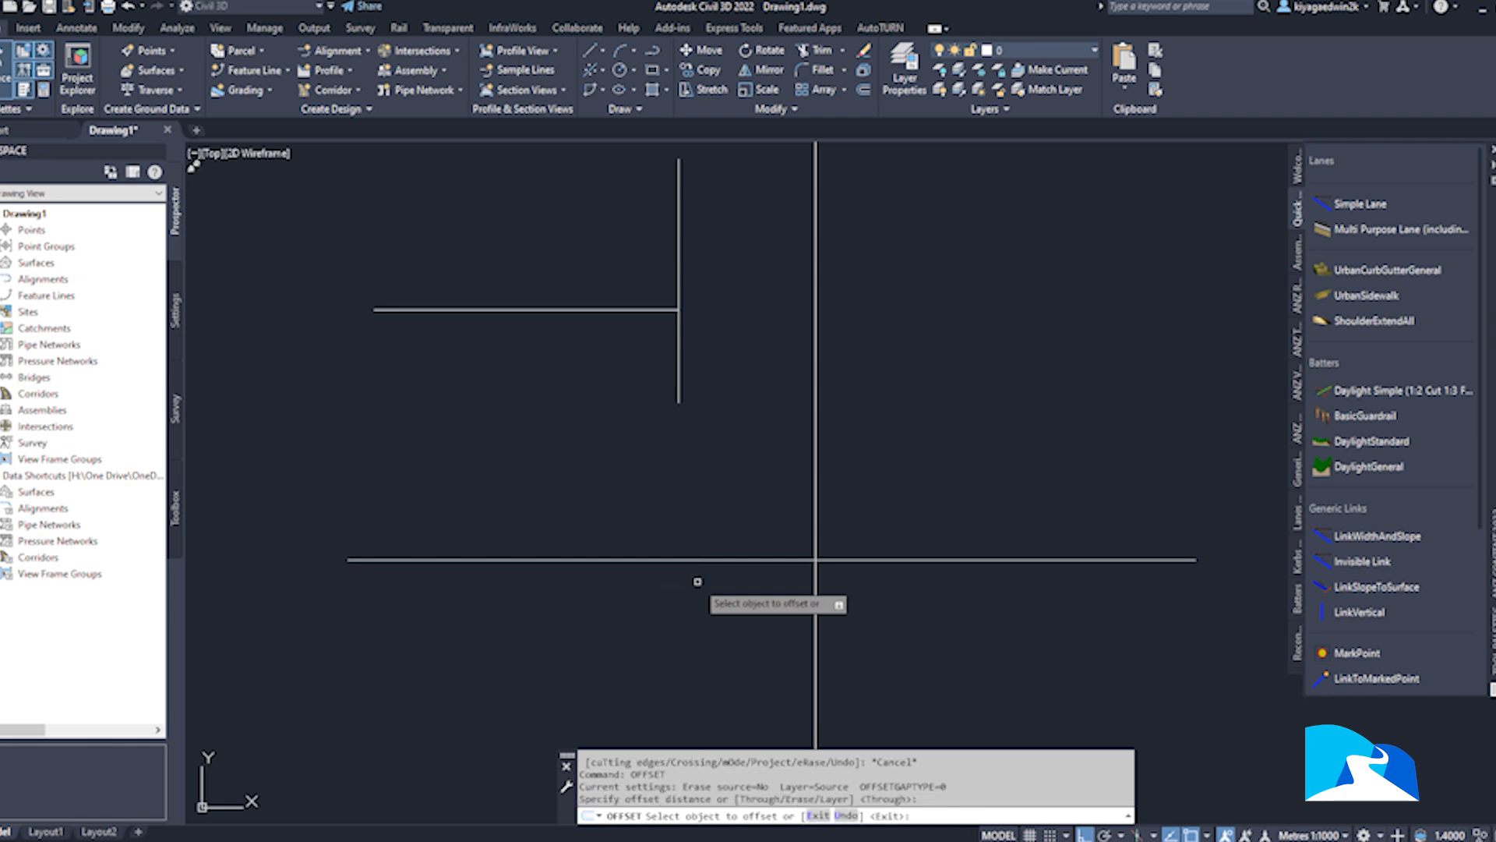
{"action": "type", "text": "3.5"}
{"action": "key", "text": "Return"}
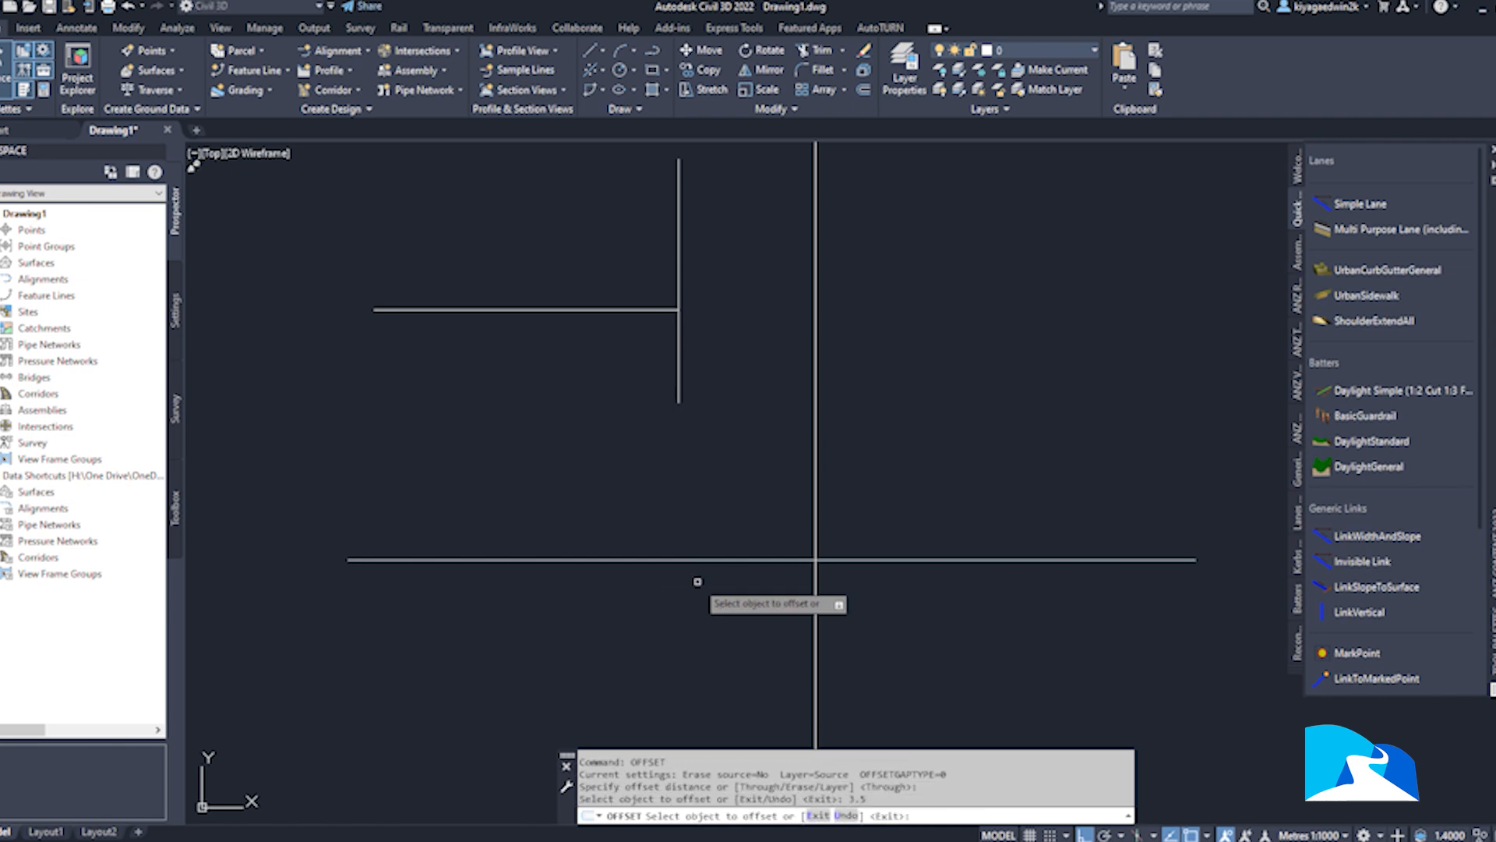
{"action": "left_click", "coordinate": [709, 560]}
{"action": "left_click", "coordinate": [708, 548]}
- Offset the original lower horizontal line through a point below it and end the Offset command
{"action": "scroll", "coordinate": [712, 597], "scroll_direction": "up", "scroll_amount": 4}
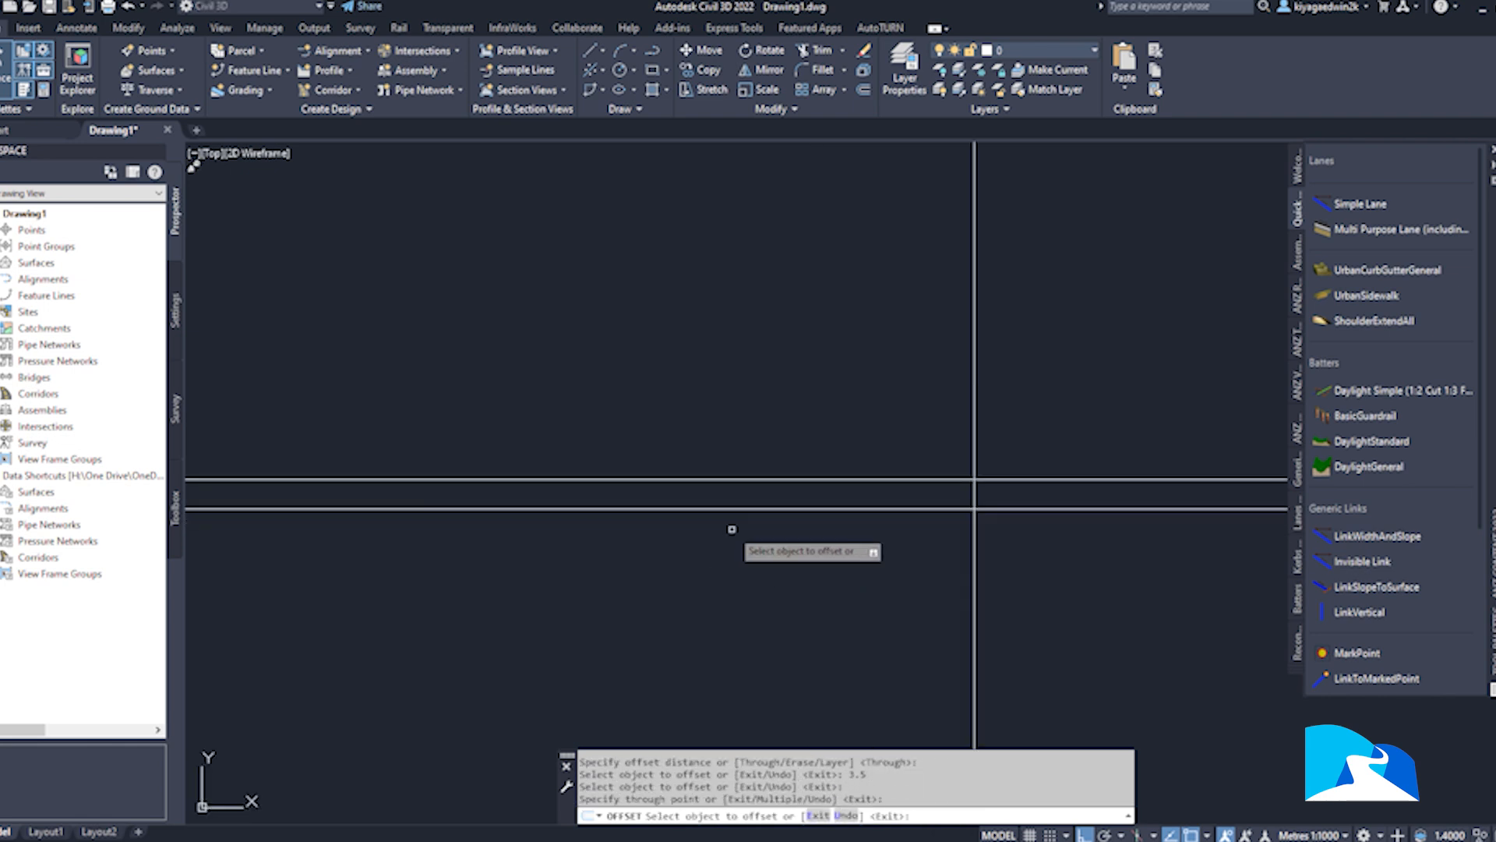
{"action": "left_click", "coordinate": [732, 509]}
{"action": "left_click", "coordinate": [743, 575]}
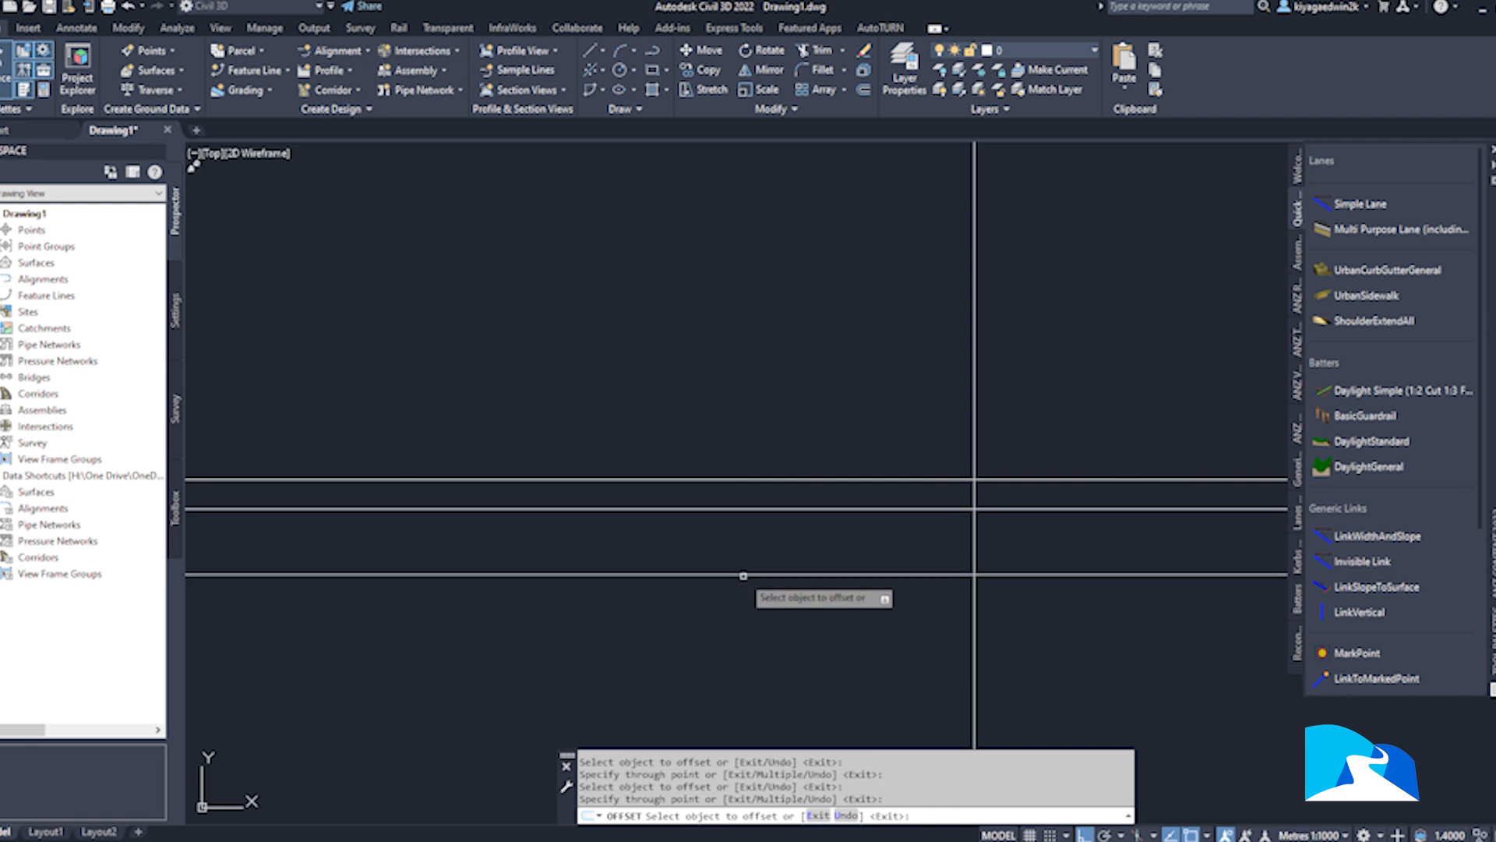
{"action": "key", "text": "Escape"}
{"action": "scroll", "coordinate": [725, 535], "scroll_direction": "down", "scroll_amount": 5}
{"action": "scroll", "coordinate": [685, 548], "scroll_direction": "up", "scroll_amount": 3}
{"action": "type", "text": "explo"}
{"action": "key", "text": "Return"}
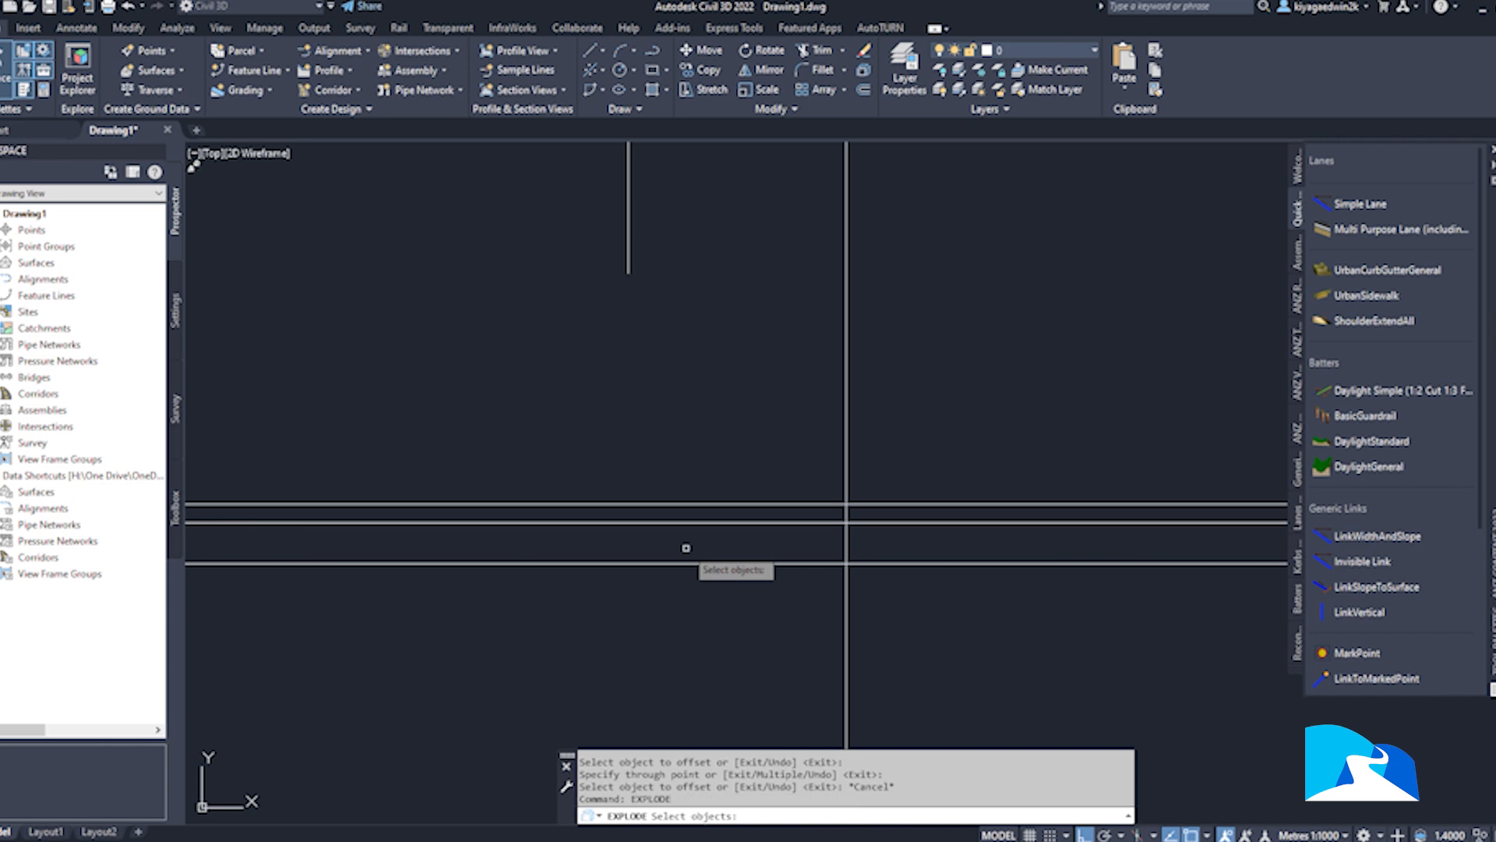
{"action": "scroll", "coordinate": [769, 575], "scroll_direction": "down", "scroll_amount": 2}
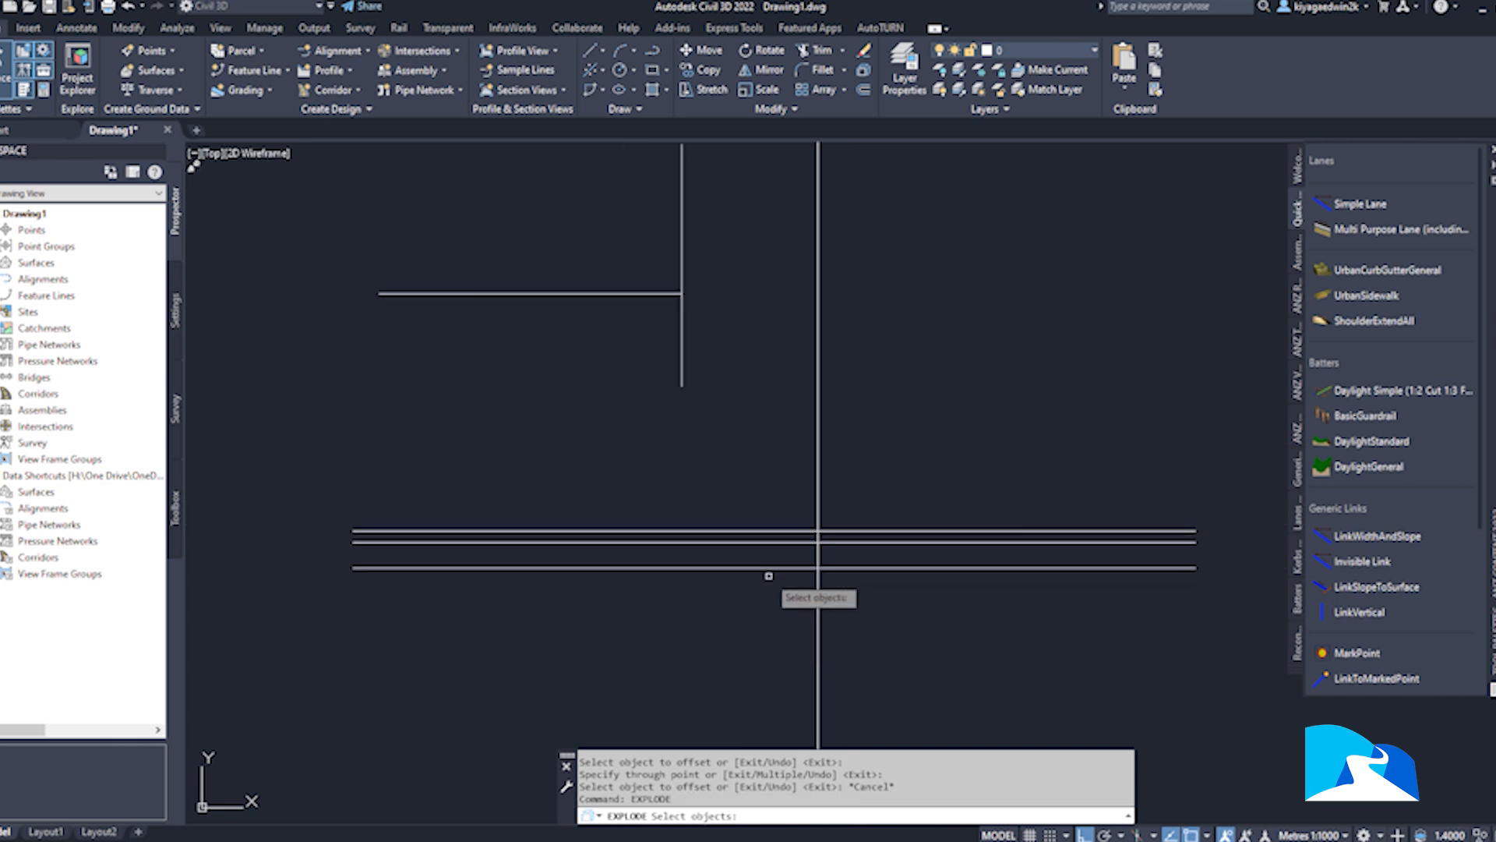
{"action": "scroll", "coordinate": [769, 575], "scroll_direction": "up", "scroll_amount": 2}
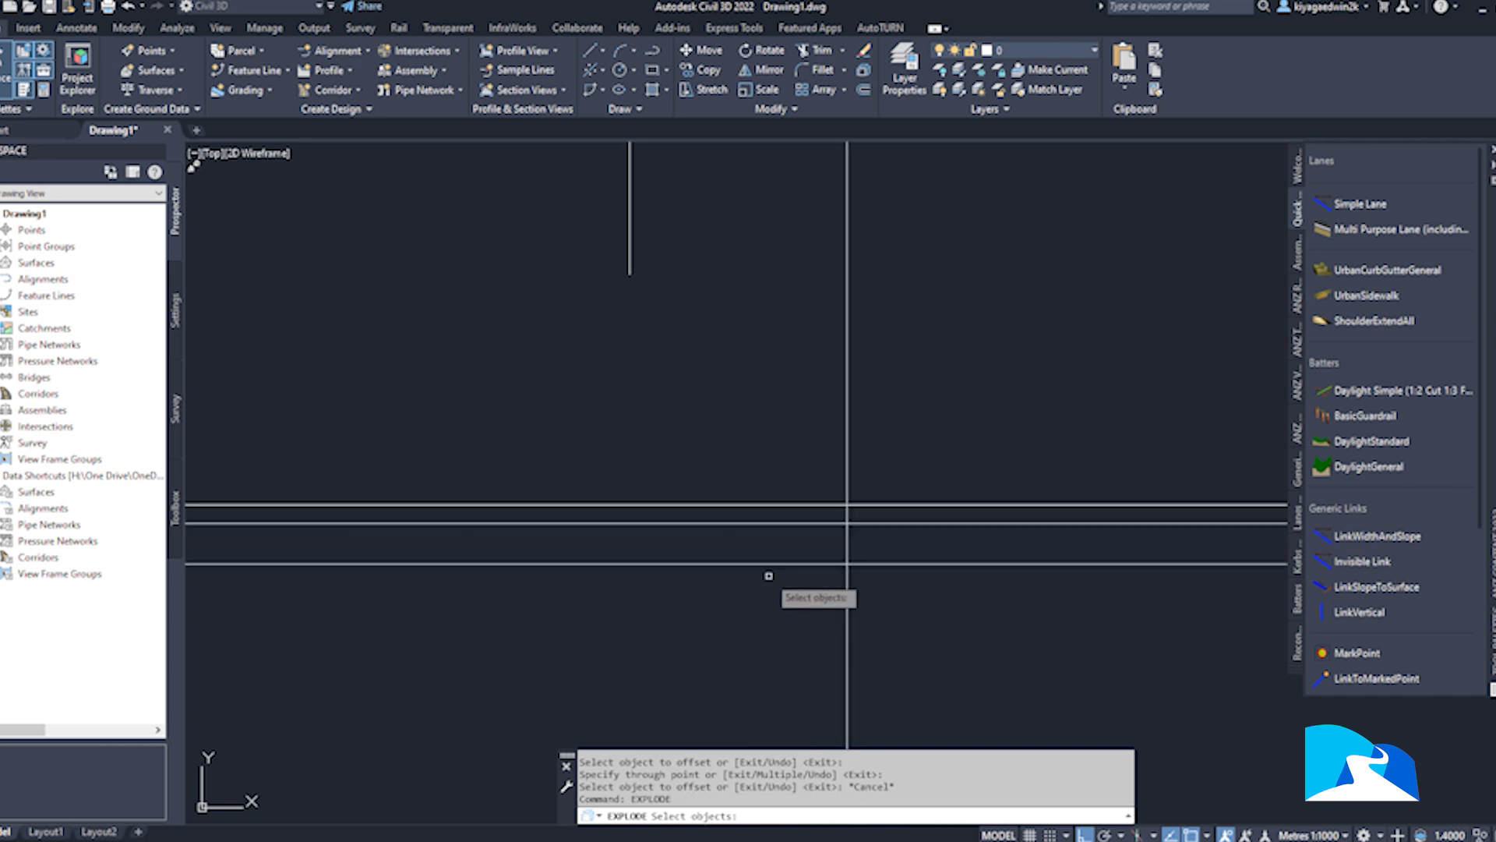
{"action": "key", "text": "Escape"}
- Create a feature line from the lowest of the three parallel horizontal lines with the default settings
{"action": "left_click", "coordinate": [757, 561]}
{"action": "left_click", "coordinate": [736, 565]}
{"action": "left_click", "coordinate": [255, 70]}
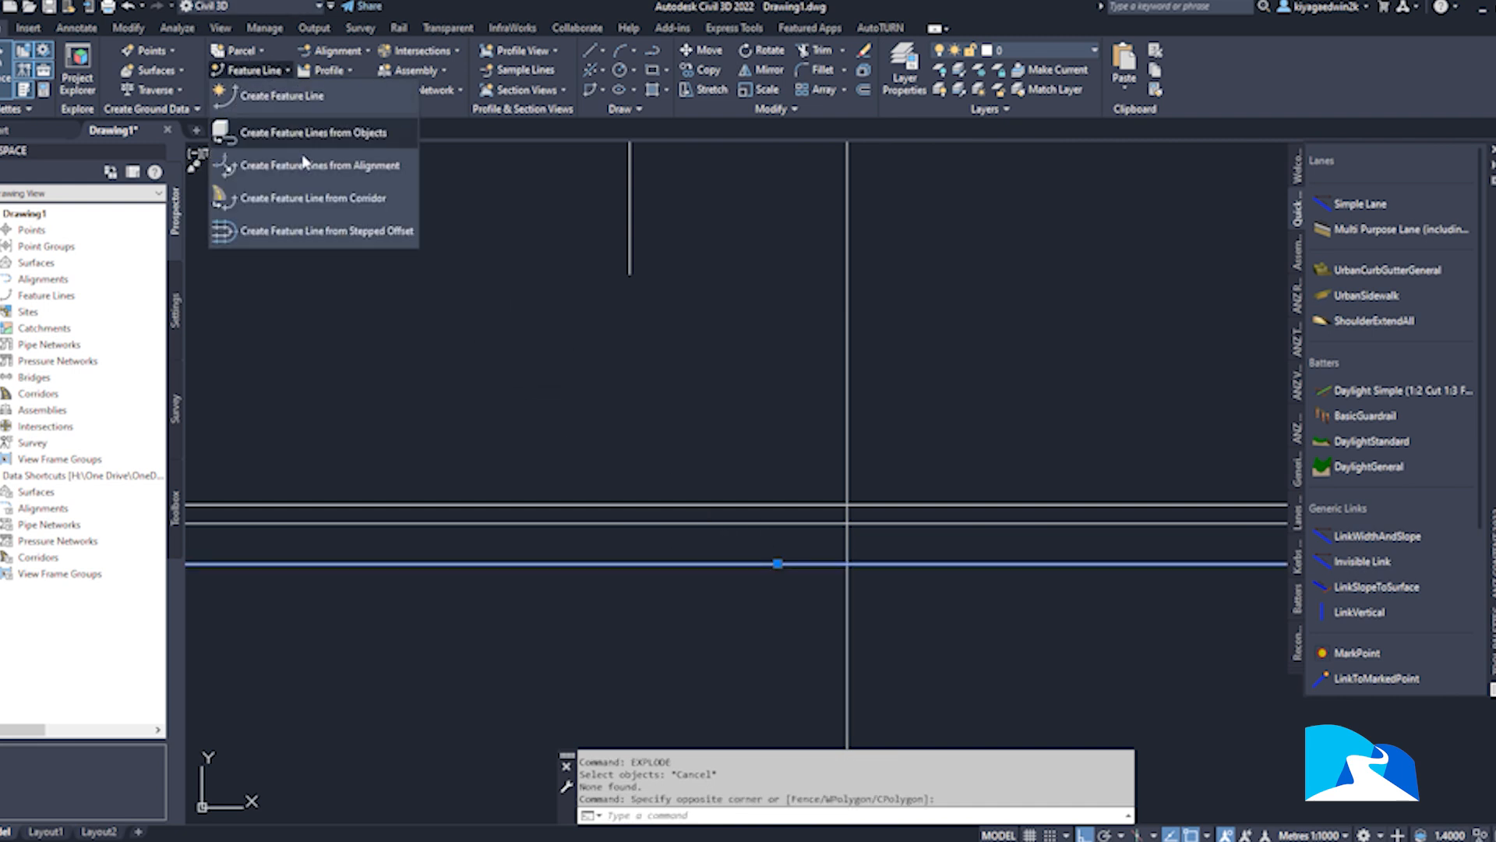
{"action": "left_click", "coordinate": [327, 131]}
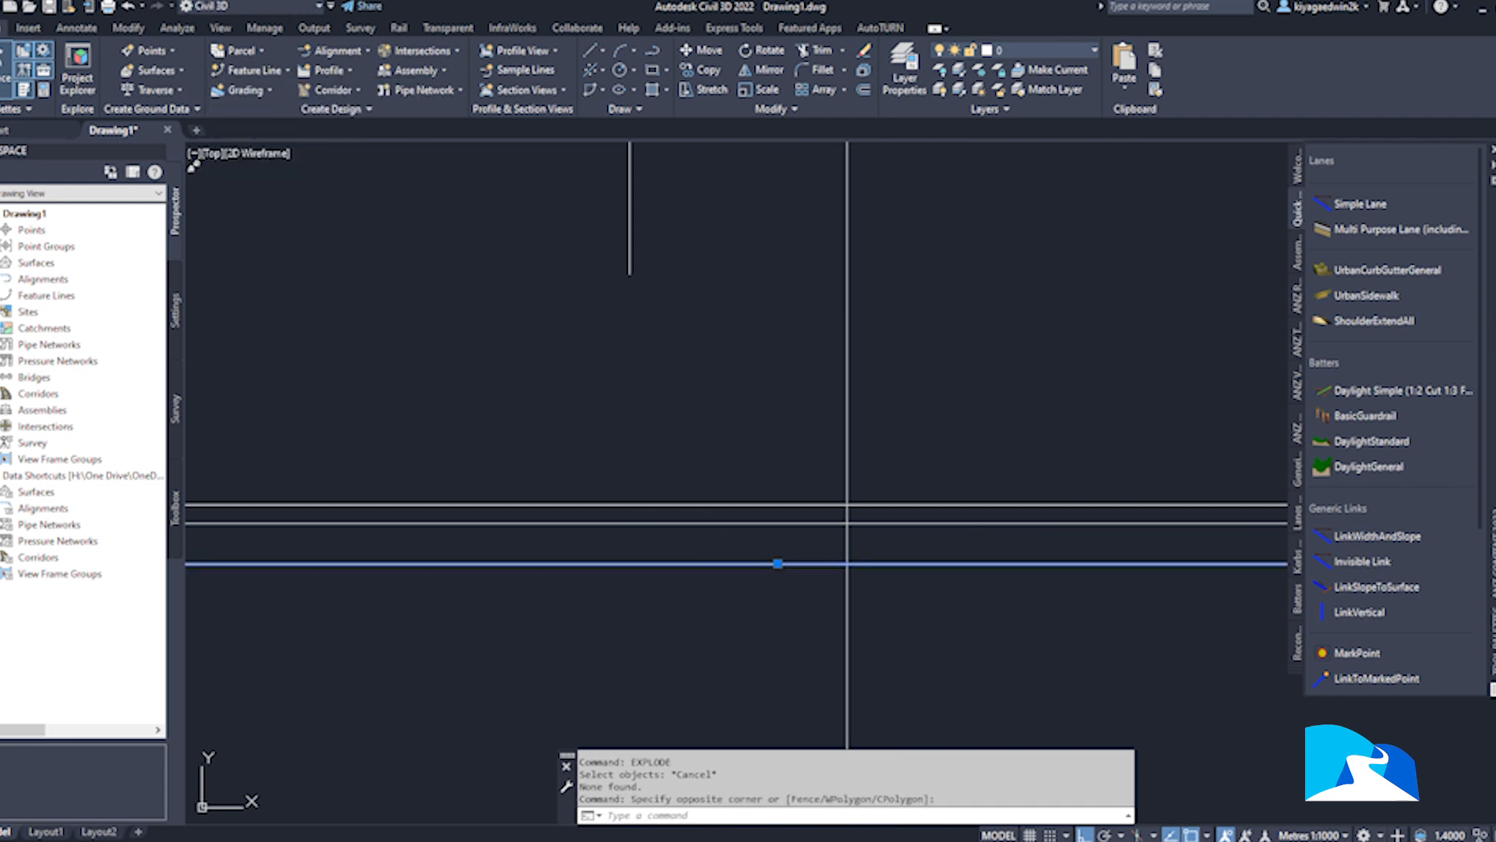
{"action": "left_click", "coordinate": [682, 620]}
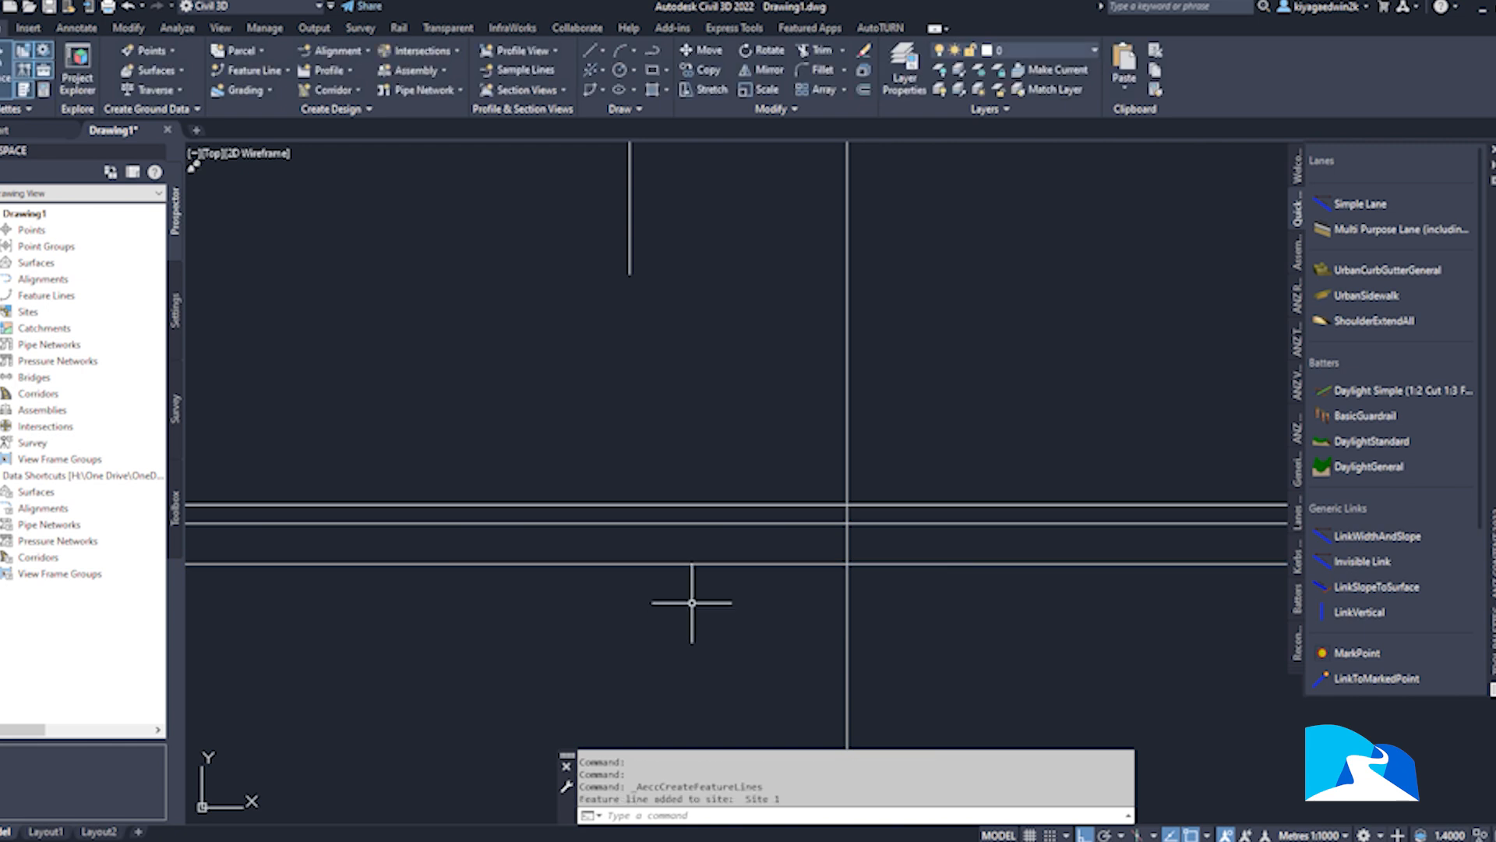
- Explode the new feature line at the bottom of the three parallel lines
{"action": "left_click", "coordinate": [703, 563]}
{"action": "scroll", "coordinate": [667, 574], "scroll_direction": "down", "scroll_amount": 2}
{"action": "scroll", "coordinate": [668, 574], "scroll_direction": "up", "scroll_amount": 2}
{"action": "type", "text": "X"}
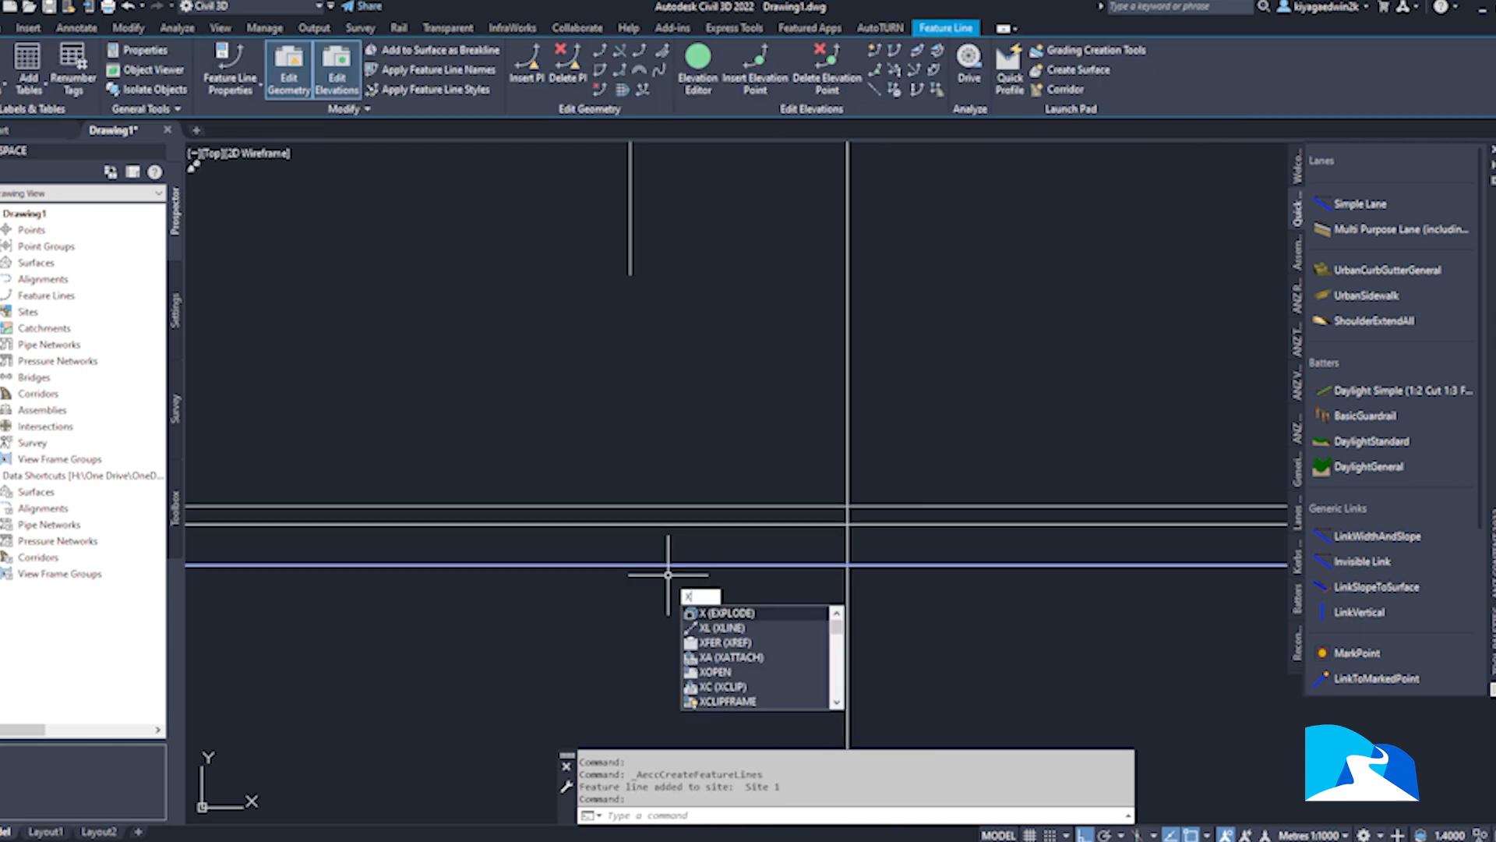
{"action": "key", "text": "Return"}
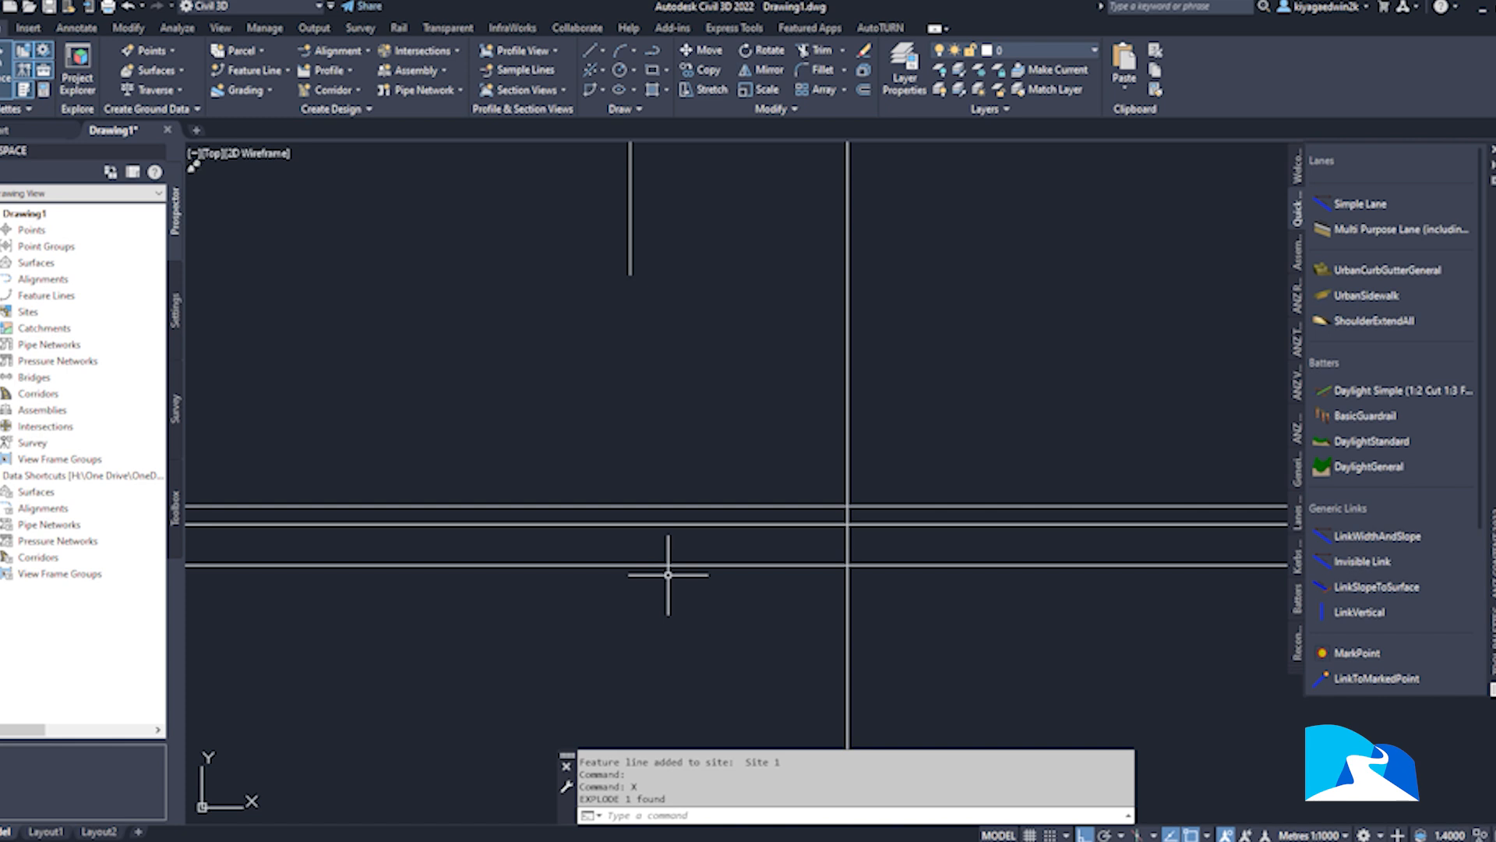
- Set the QPMODE system variable to 1
{"action": "left_click", "coordinate": [668, 545]}
{"action": "left_click", "coordinate": [661, 518]}
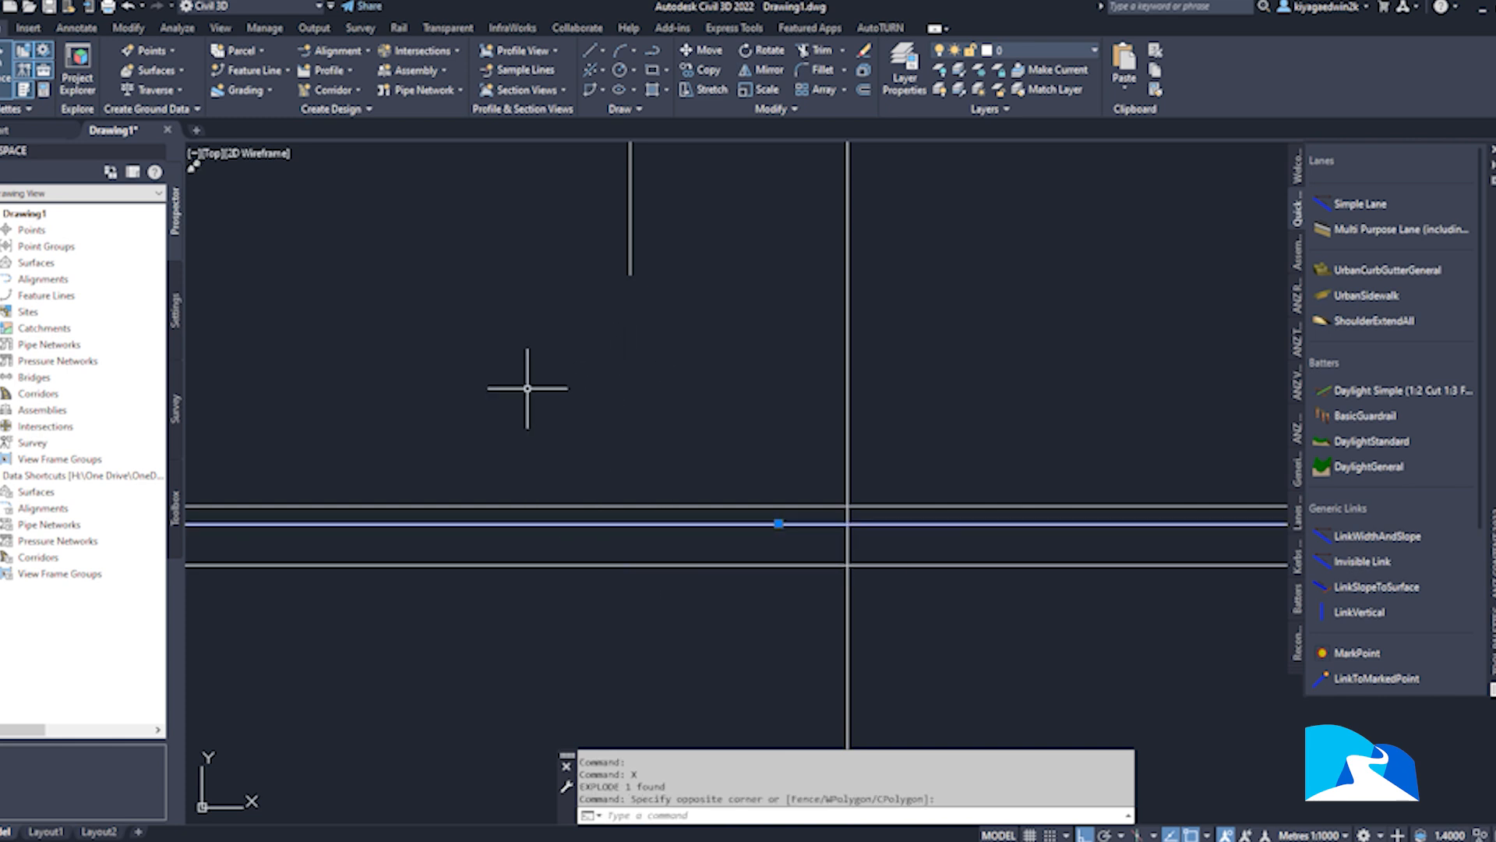
{"action": "type", "text": "QPMODE"}
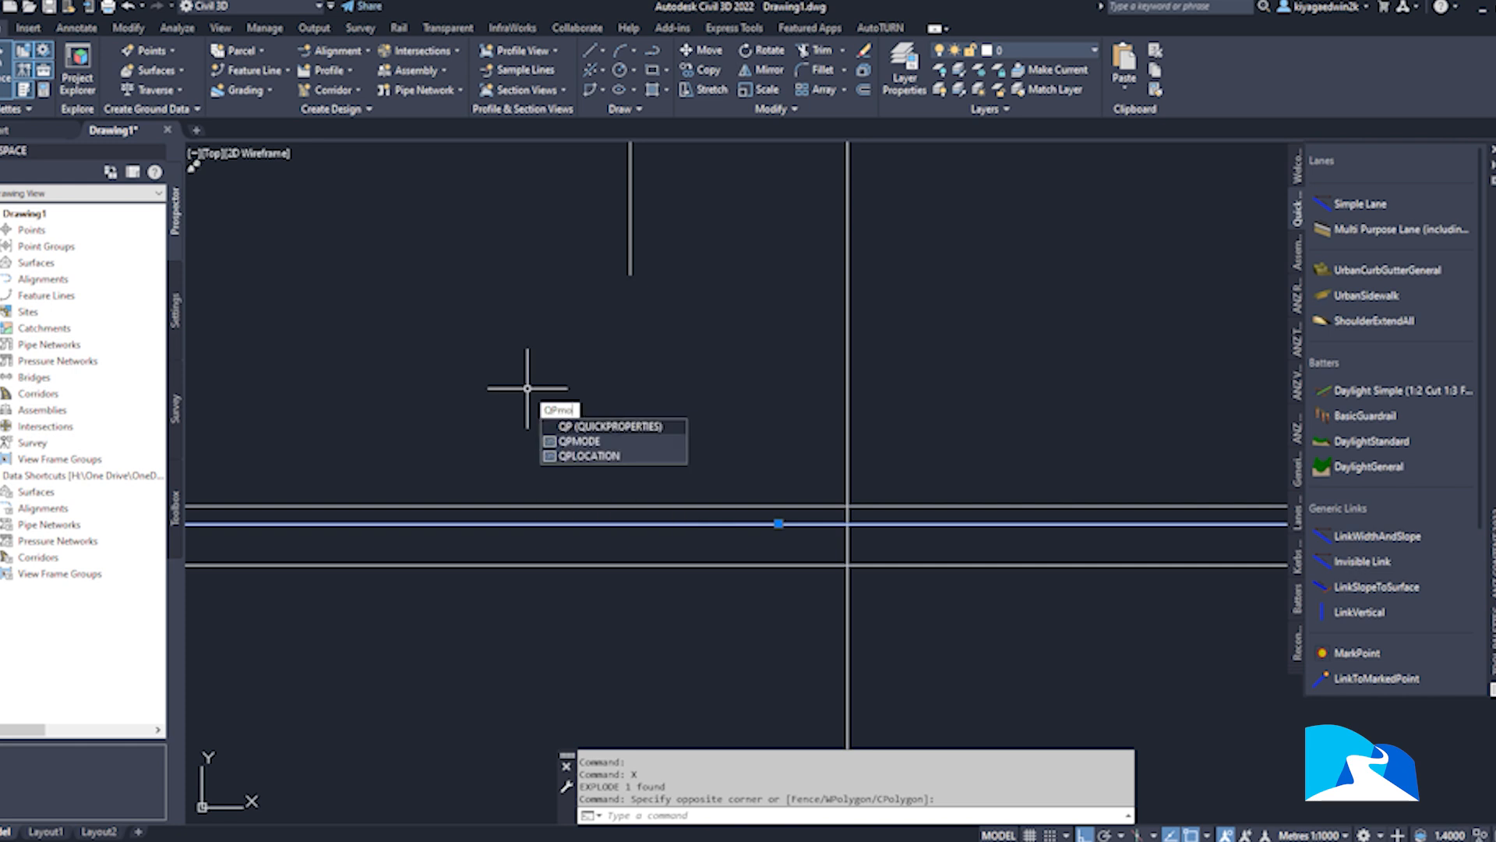
{"action": "key", "text": "Return"}
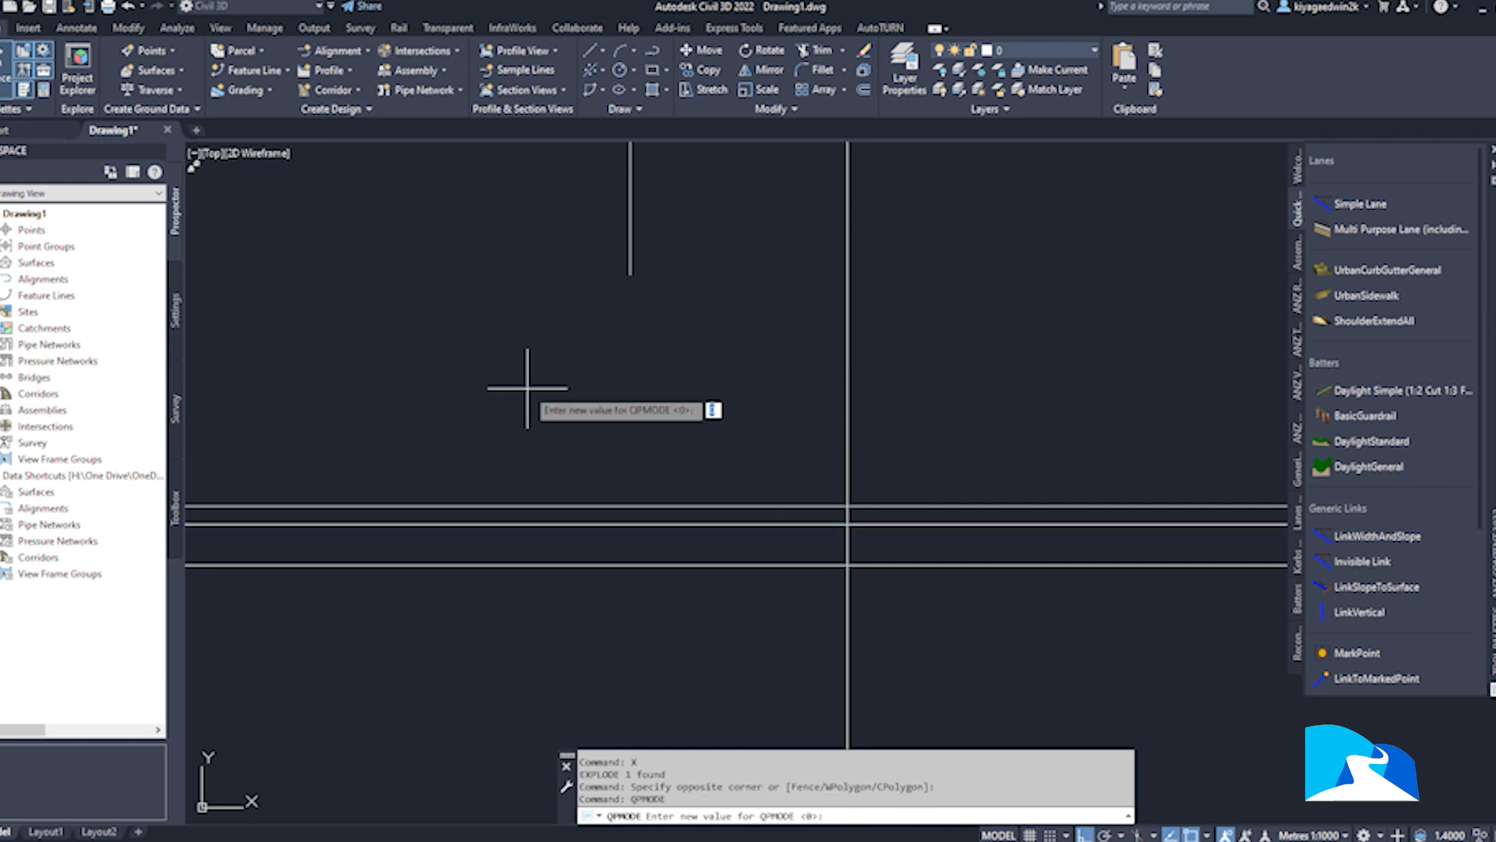
{"action": "type", "text": "1"}
{"action": "key", "text": "Return"}
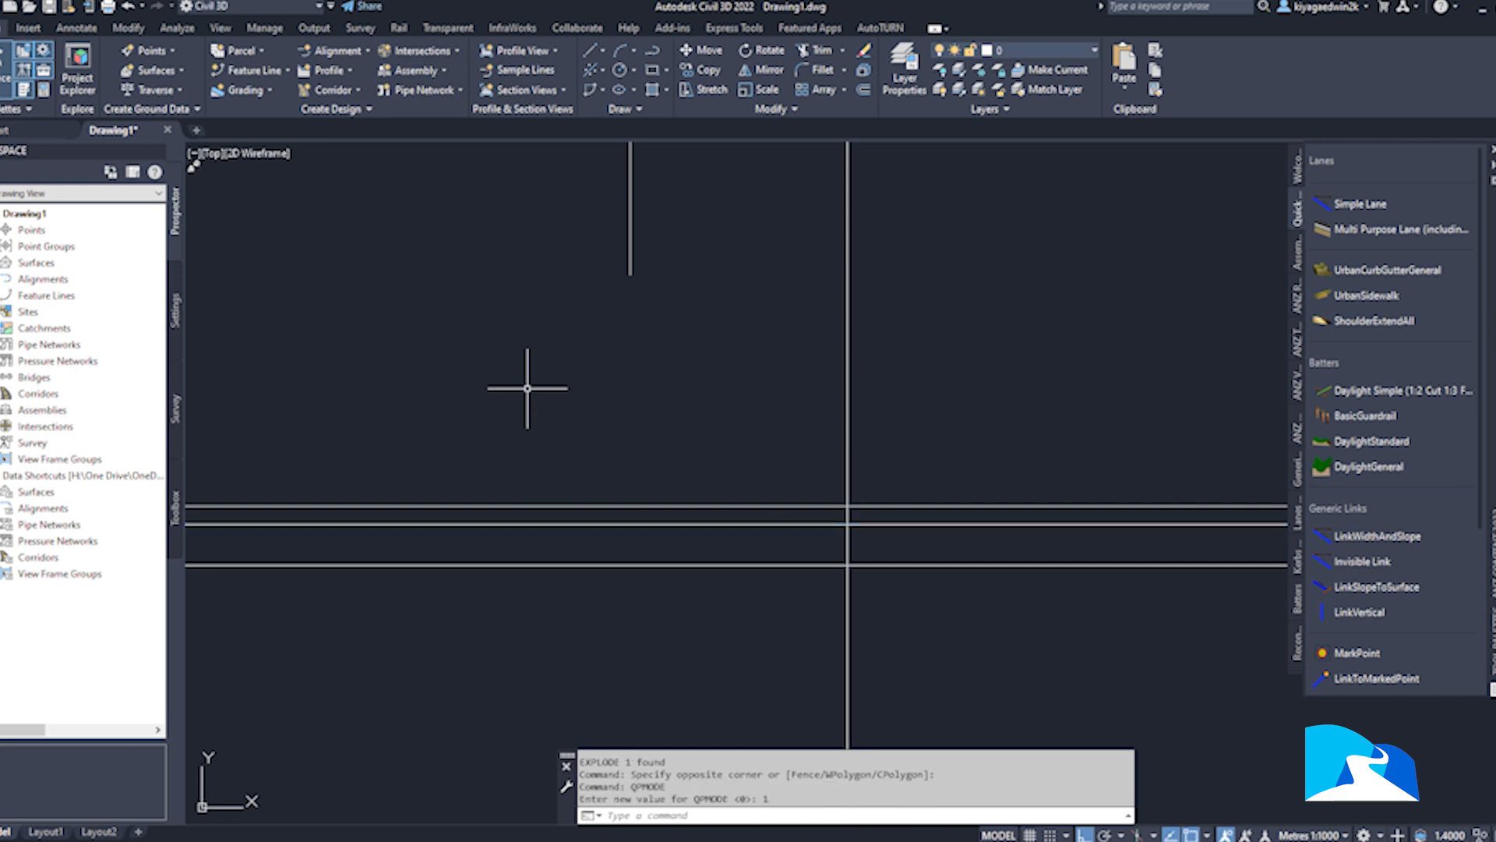
- Change the colour of the middle of the three parallel horizontal lines to Yellow and clear the selection
{"action": "left_click", "coordinate": [696, 524]}
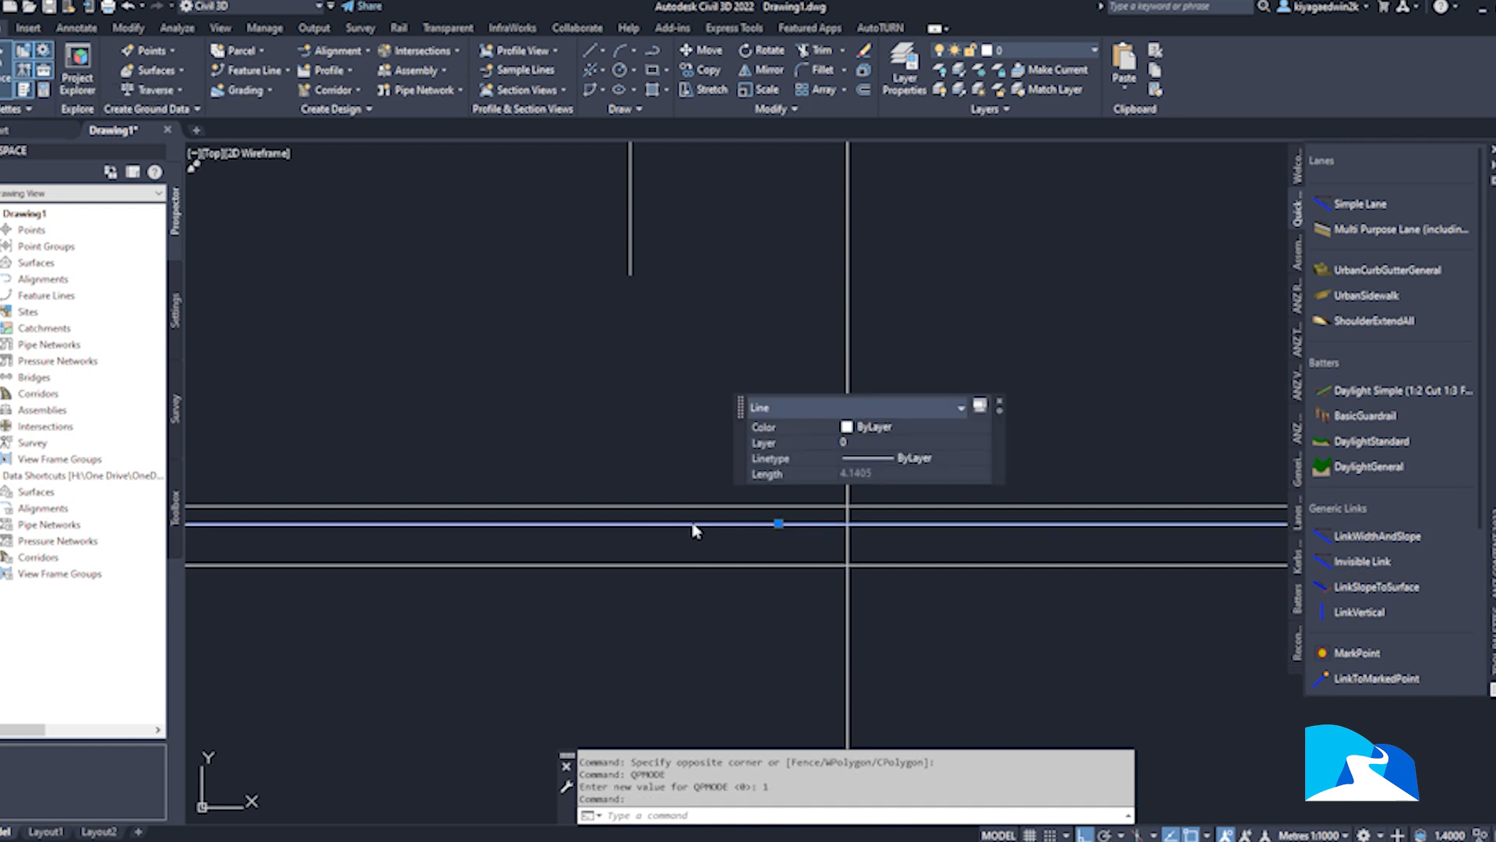
{"action": "left_click", "coordinate": [873, 427]}
{"action": "left_click", "coordinate": [873, 486]}
{"action": "left_click", "coordinate": [434, 408]}
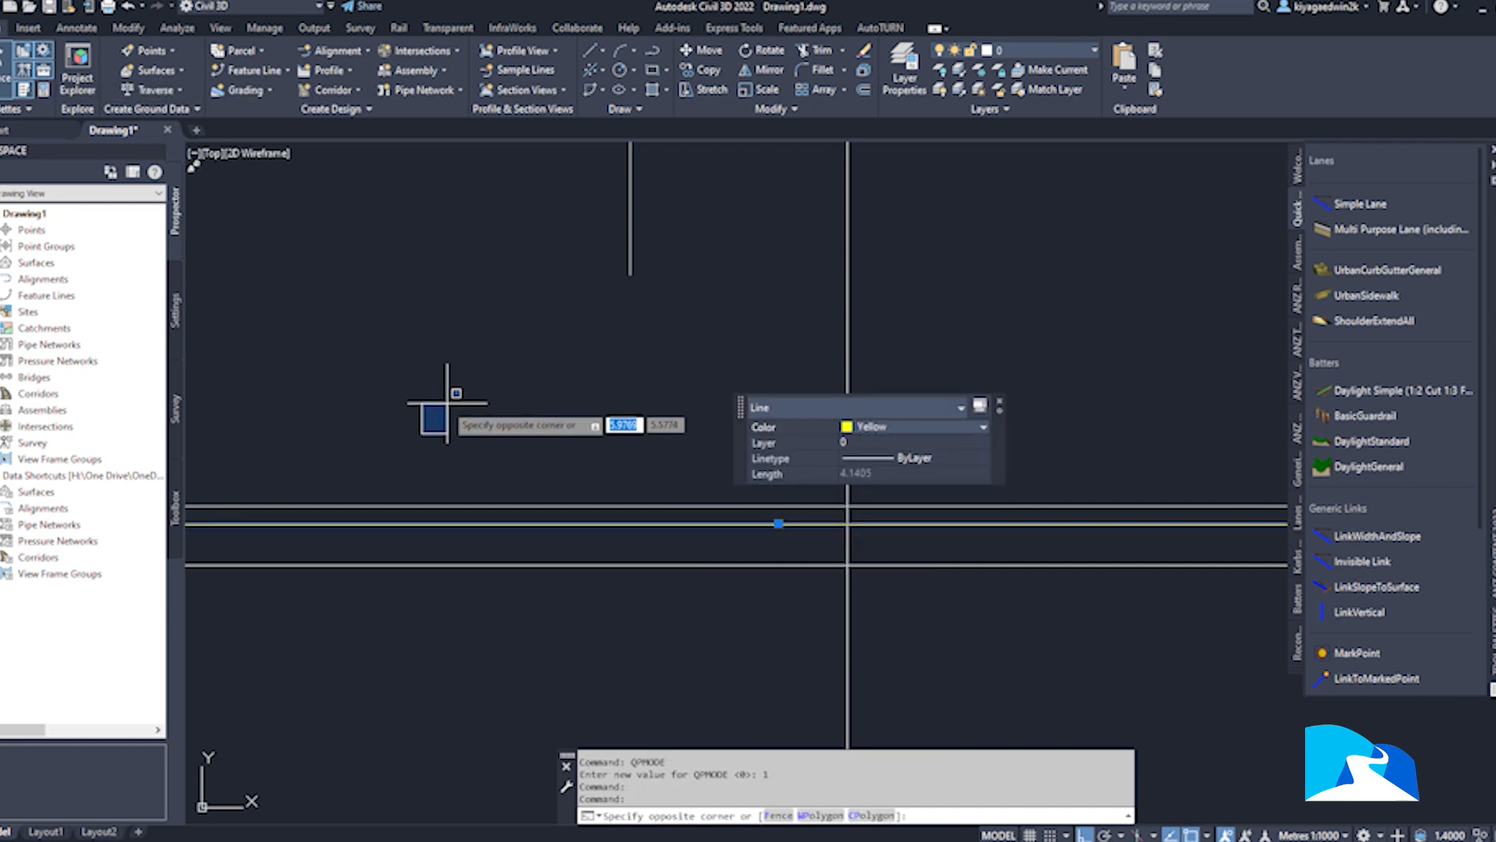
{"action": "key", "text": "Escape"}
{"action": "key", "text": "Escape"}
{"action": "key", "text": "Escape"}
- Match the properties of the yellow middle line onto the lowest parallel line with MATCHPROP
{"action": "type", "text": "MATCHPROP"}
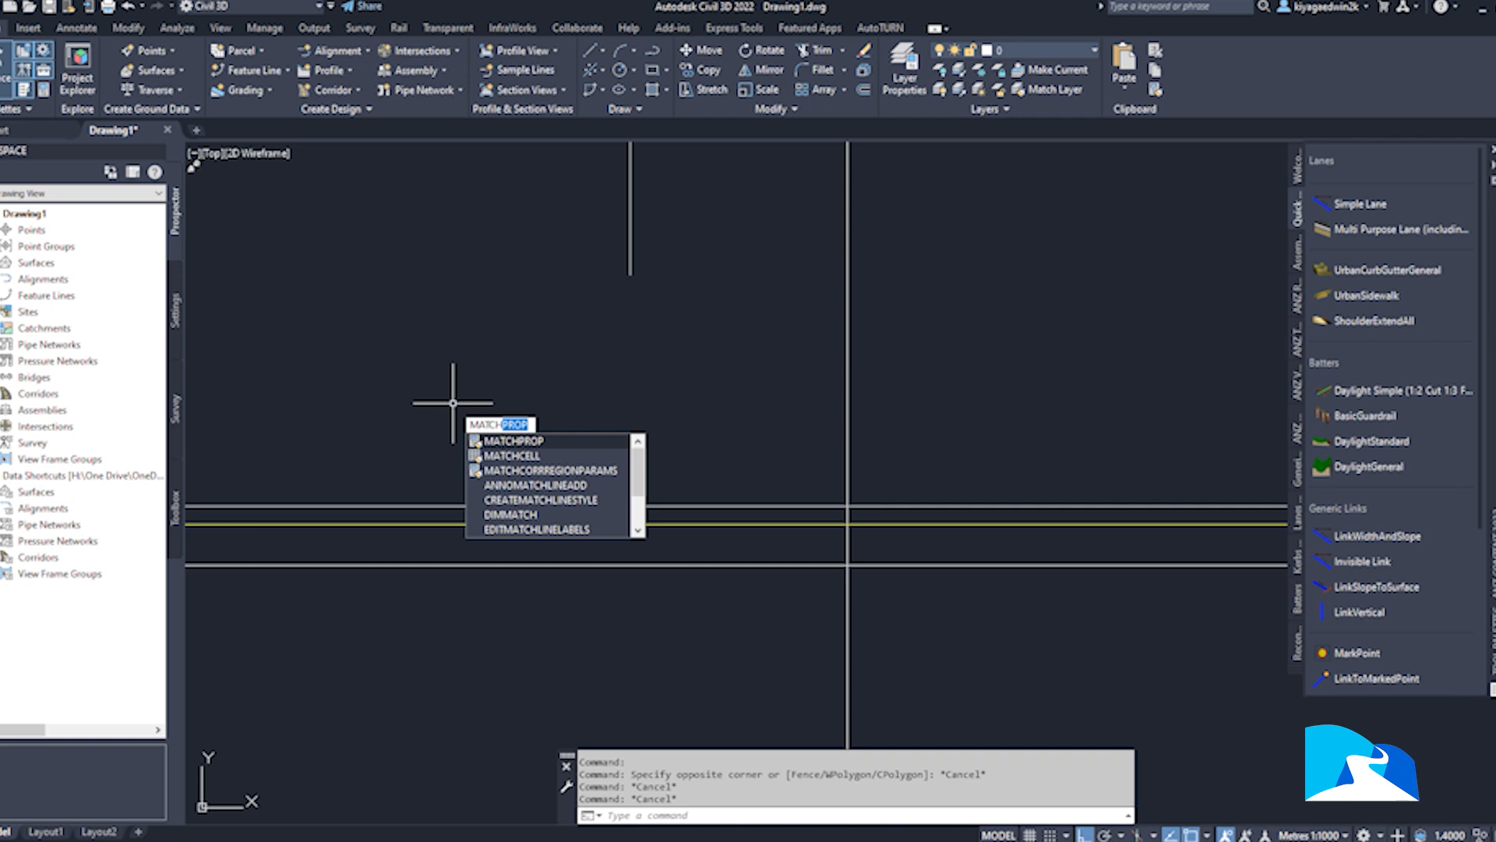
{"action": "key", "text": "Return"}
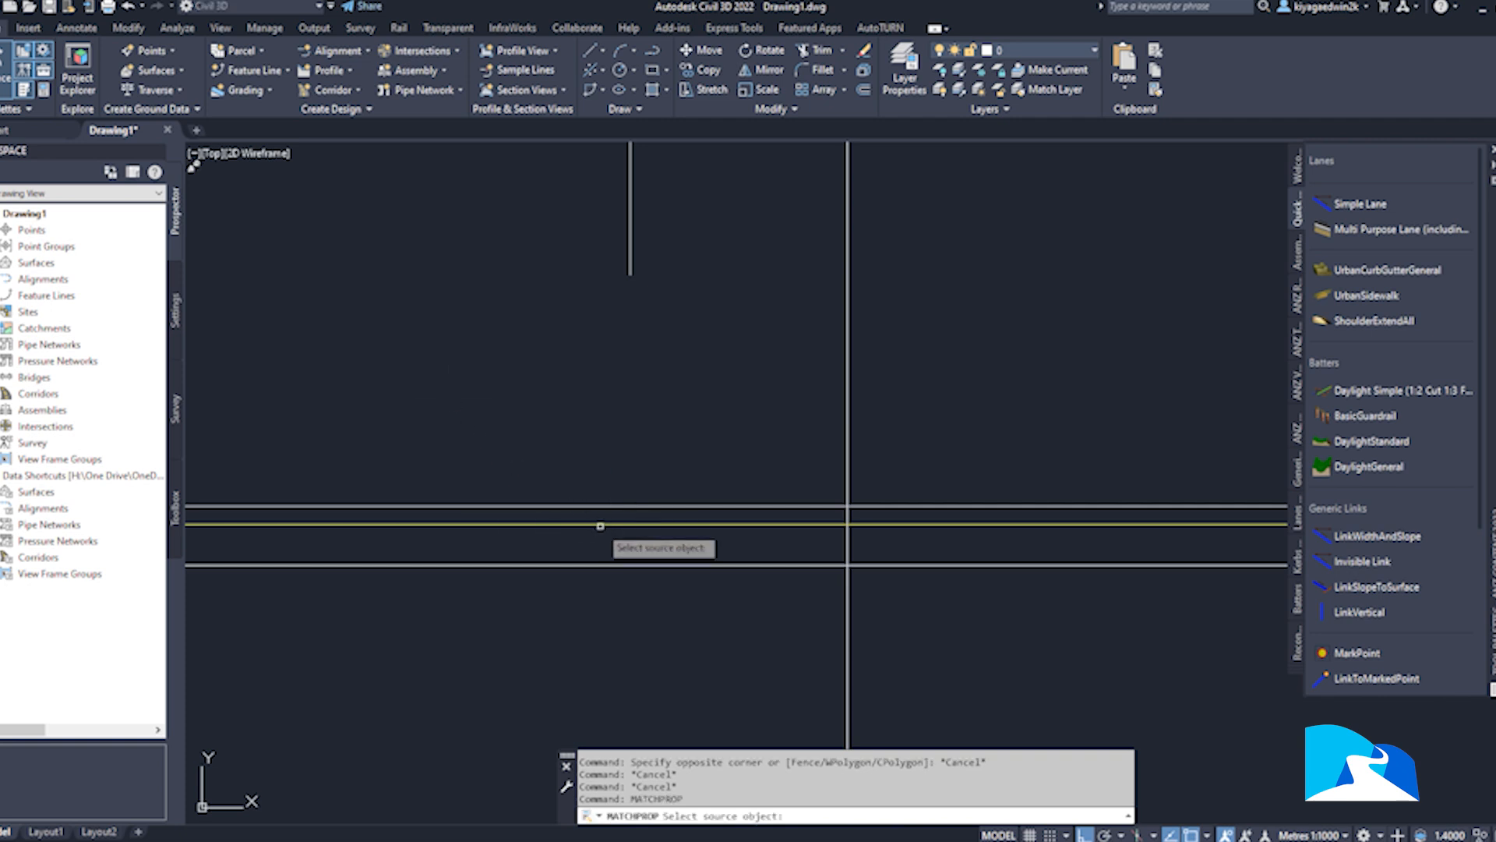
{"action": "left_click", "coordinate": [600, 527]}
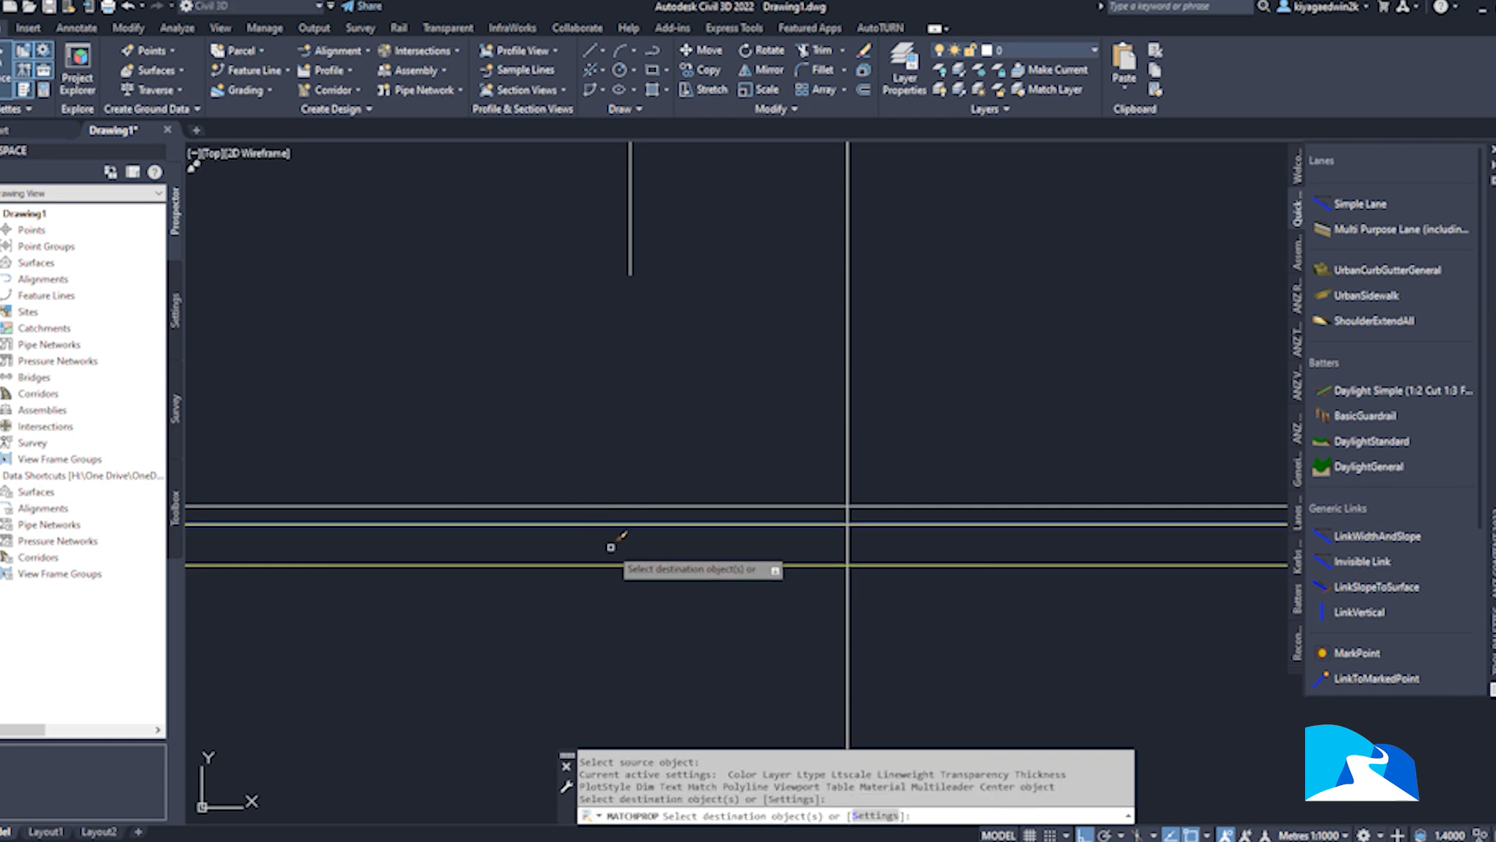
{"action": "key", "text": "Escape"}
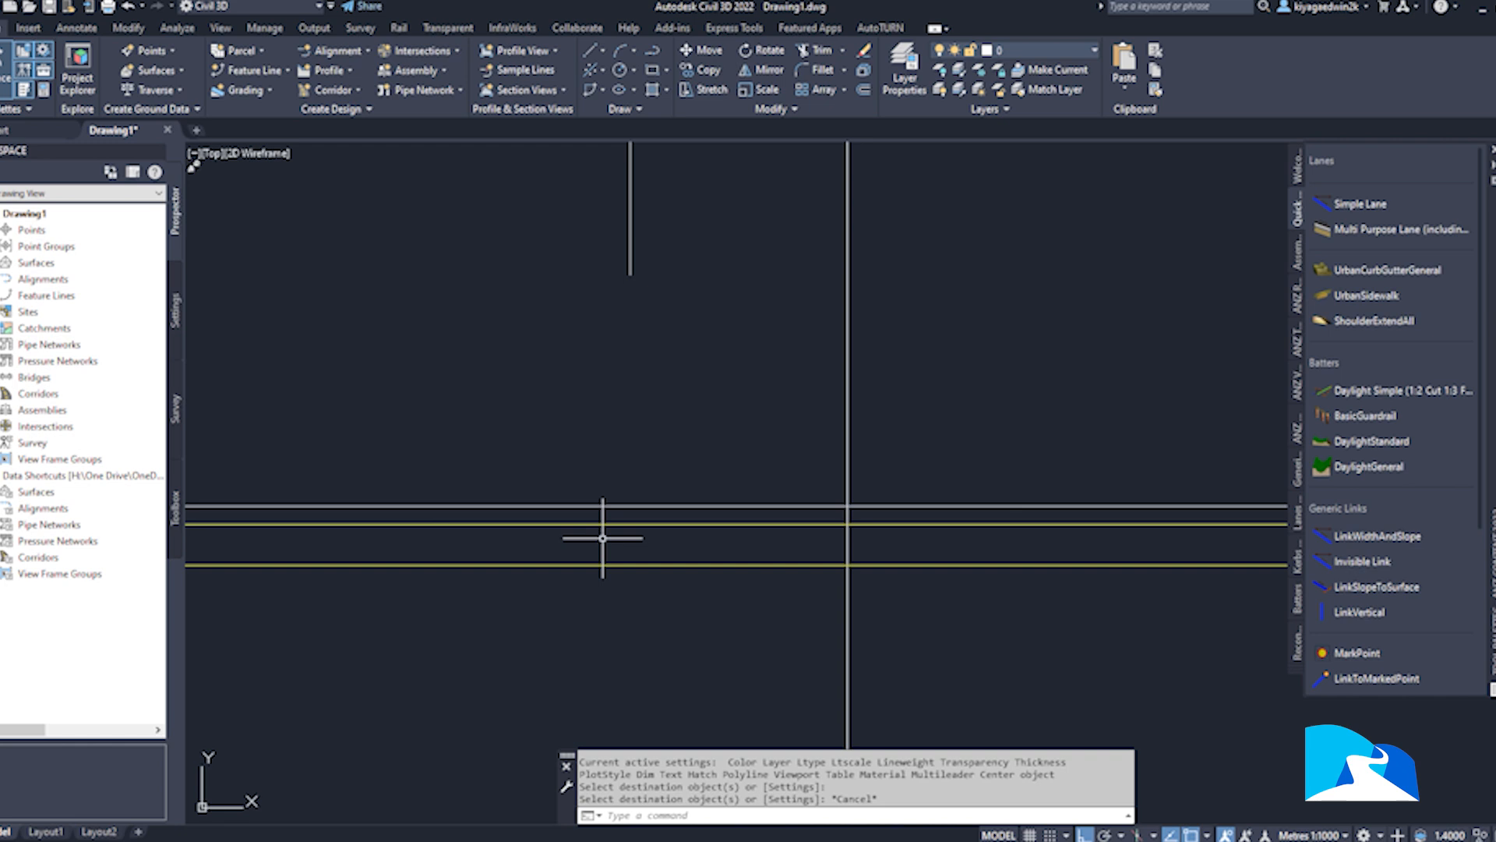
- Set the SELECTIONCYCLING system variable to 2
{"action": "type", "text": "selectioncycling"}
{"action": "key", "text": "Return"}
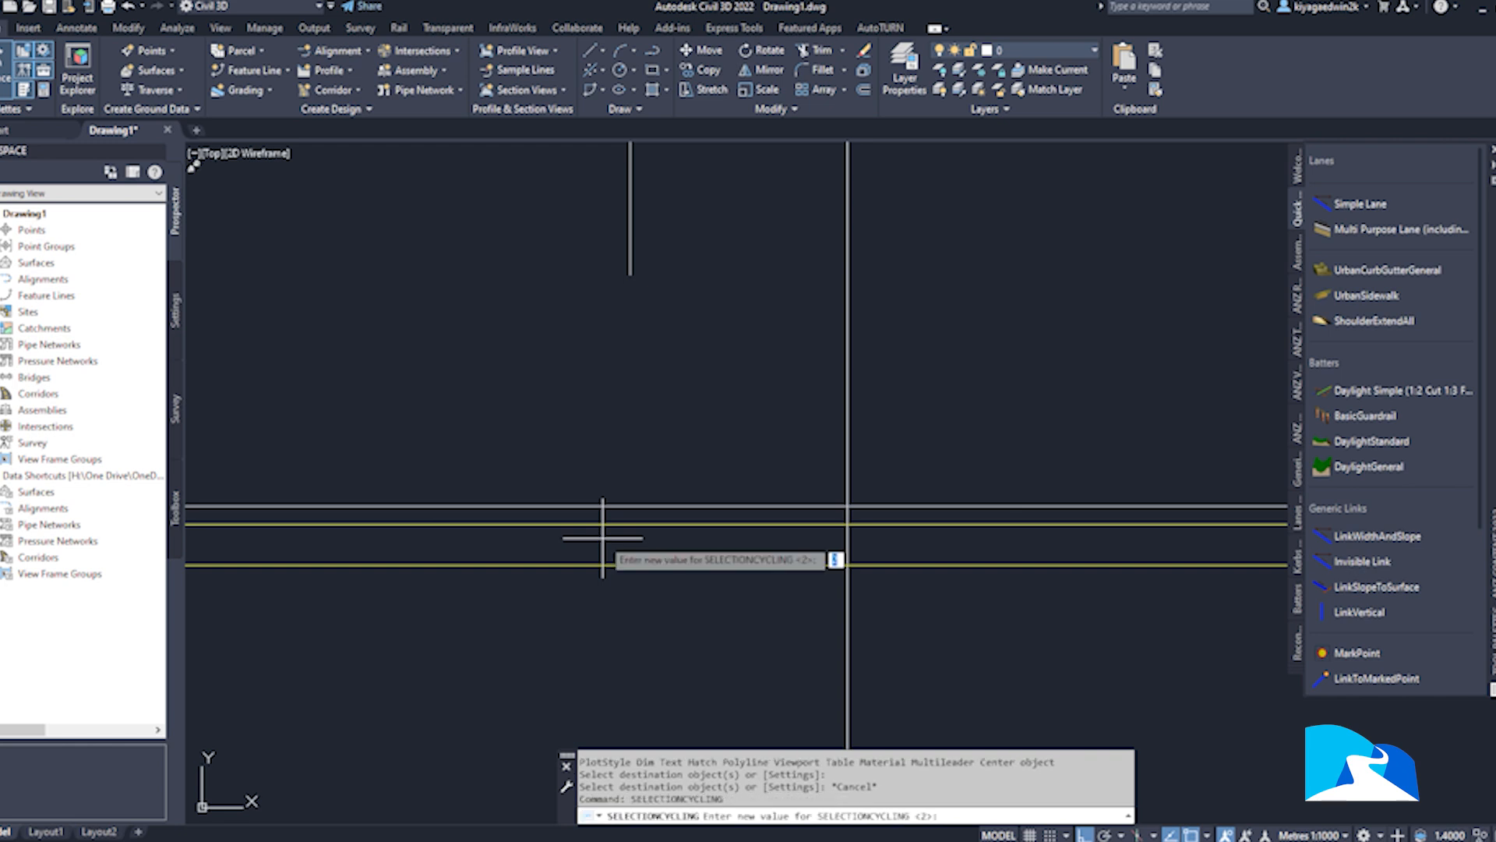
{"action": "key", "text": "Return"}
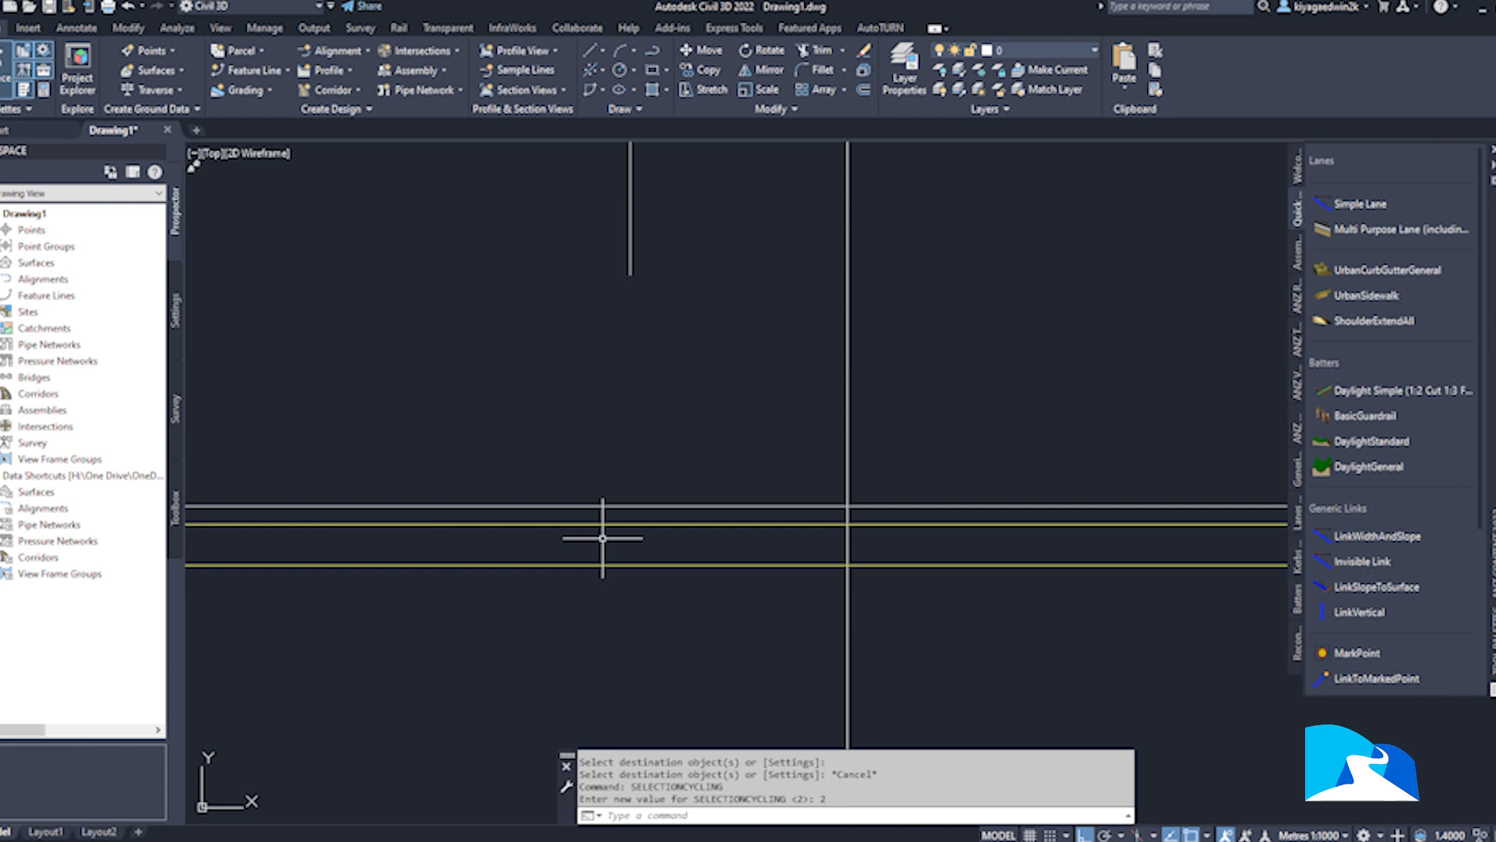
{"action": "scroll", "coordinate": [783, 500], "scroll_direction": "up", "scroll_amount": 2}
{"action": "middle_click_drag", "start_coordinate": [779, 501], "coordinate": [741, 497]}
{"action": "type", "text": "f"}
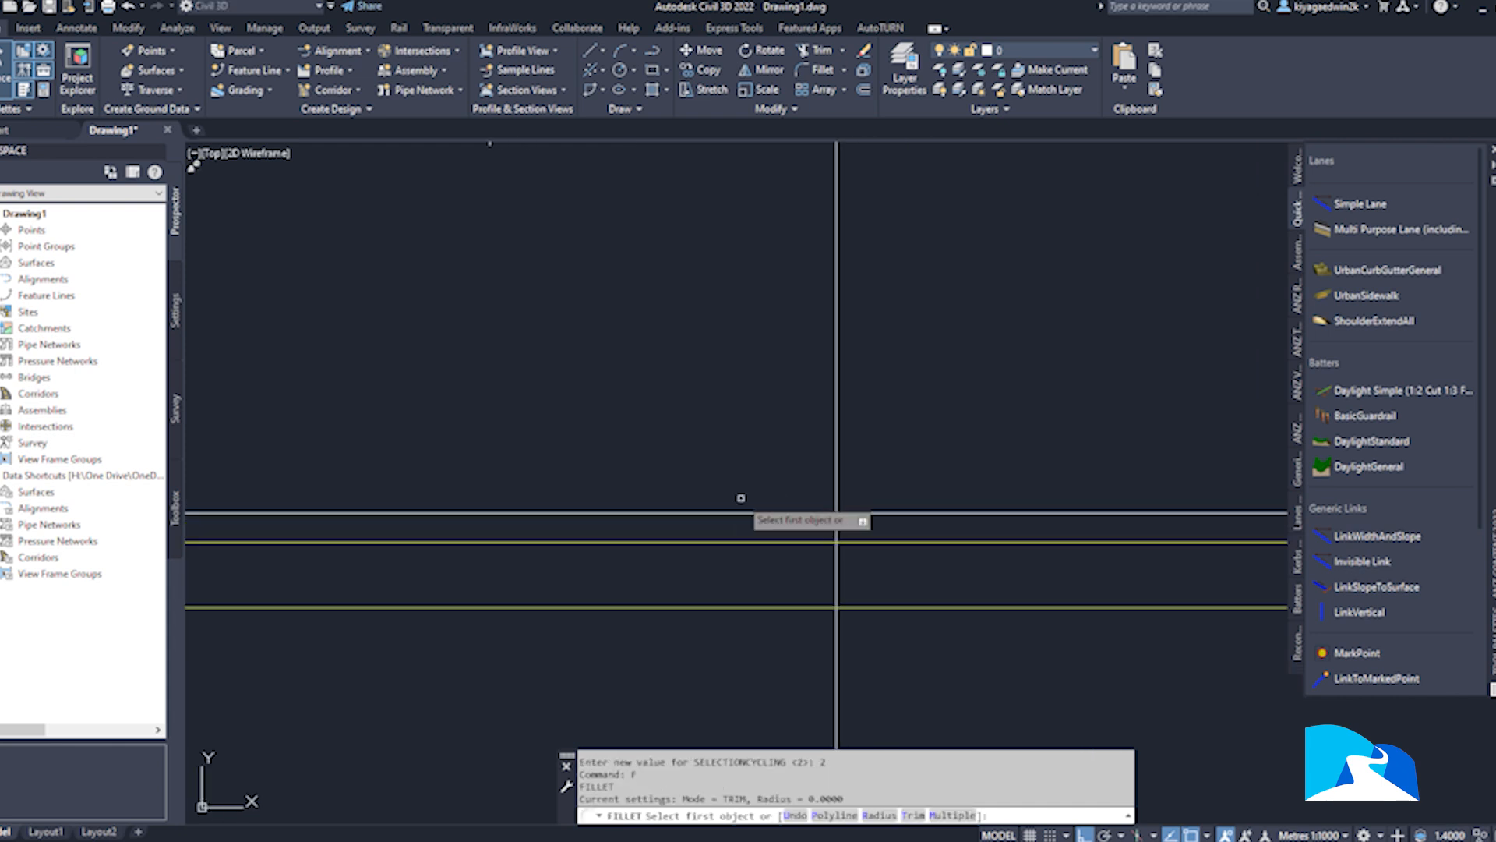
{"action": "key", "text": "Return"}
{"action": "right_click", "coordinate": [740, 499]}
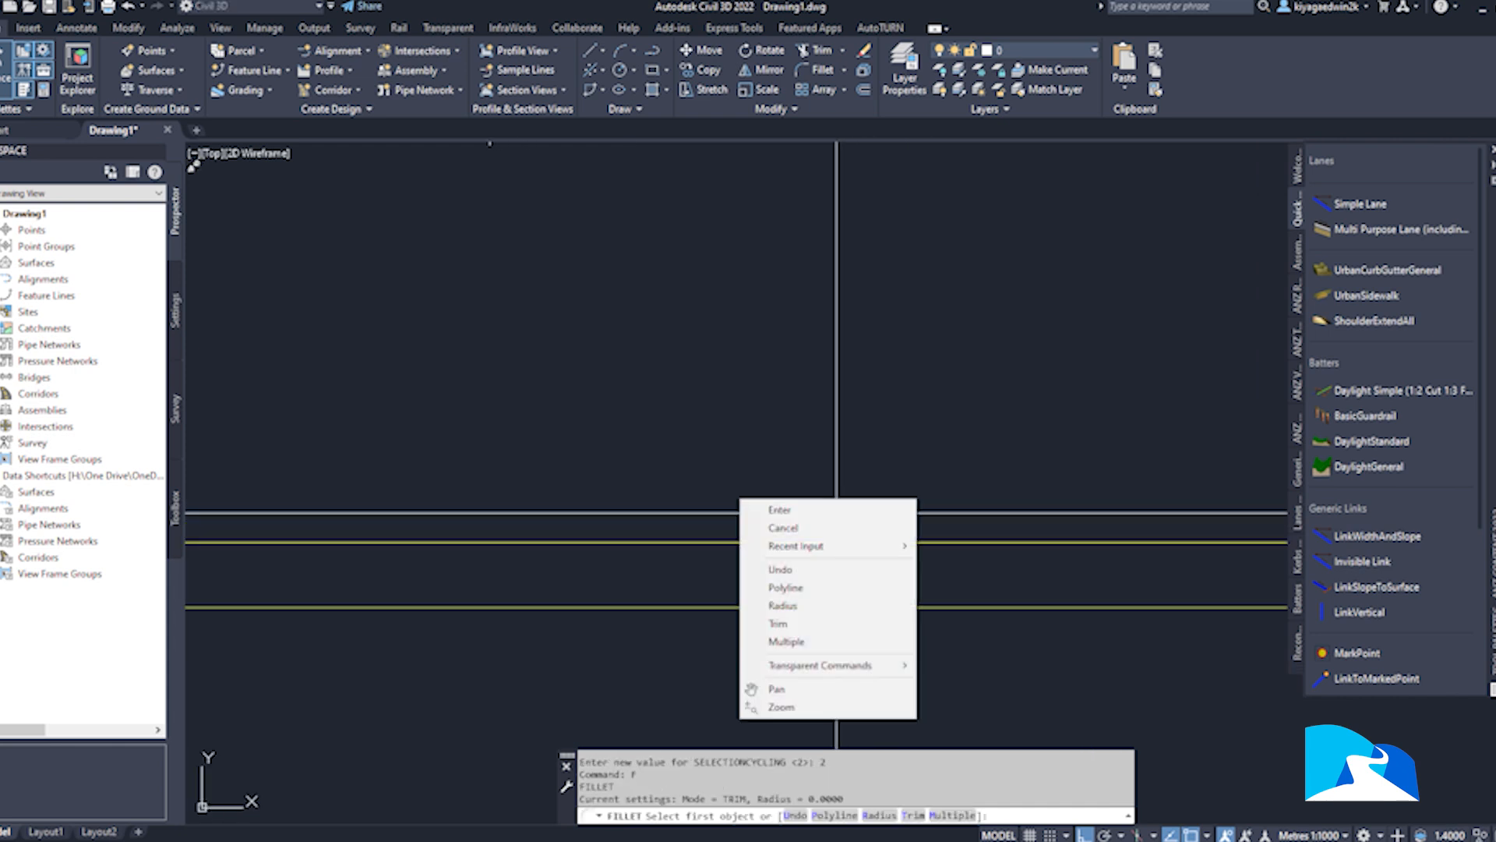
{"action": "key", "text": "Escape"}
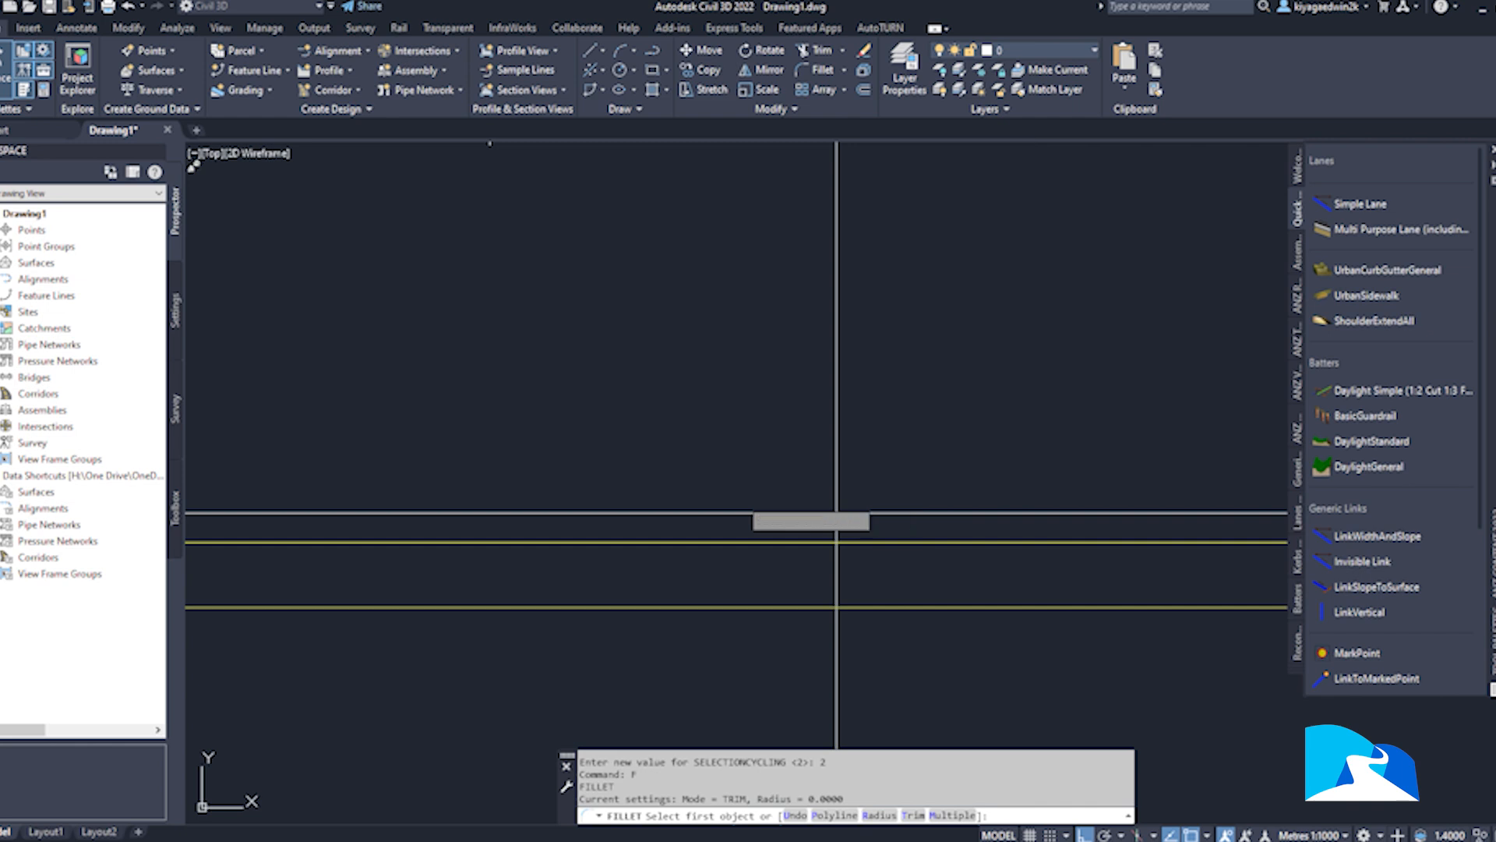
{"action": "key", "text": "Return"}
{"action": "key", "text": "Escape"}
- Try to fillet the uppermost parallel horizontal line with the long vertical line using a radius of 15
{"action": "type", "text": "f"}
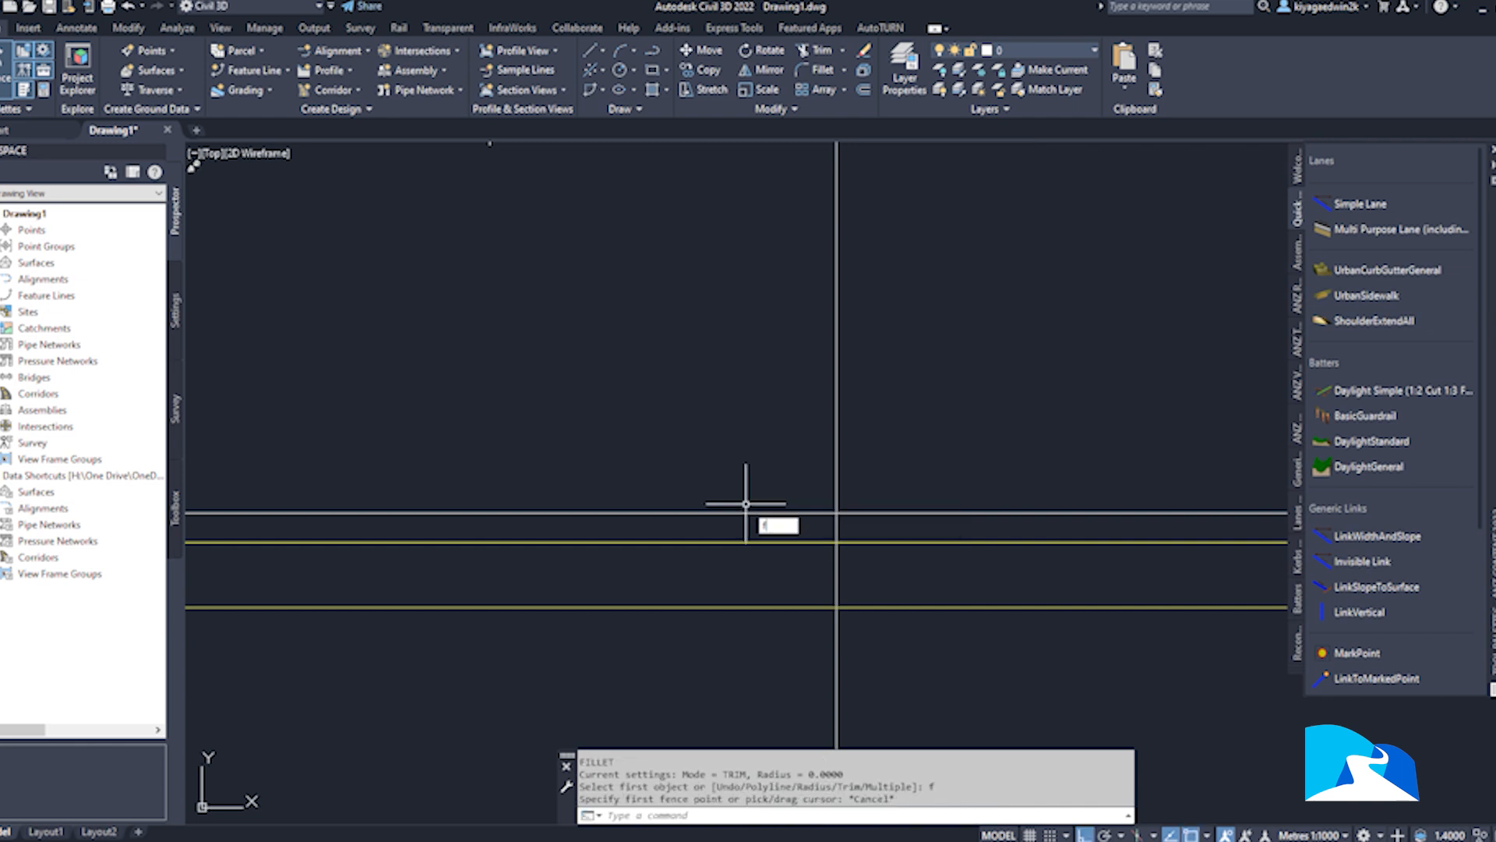
{"action": "type", "text": "illet"}
{"action": "key", "text": "Return"}
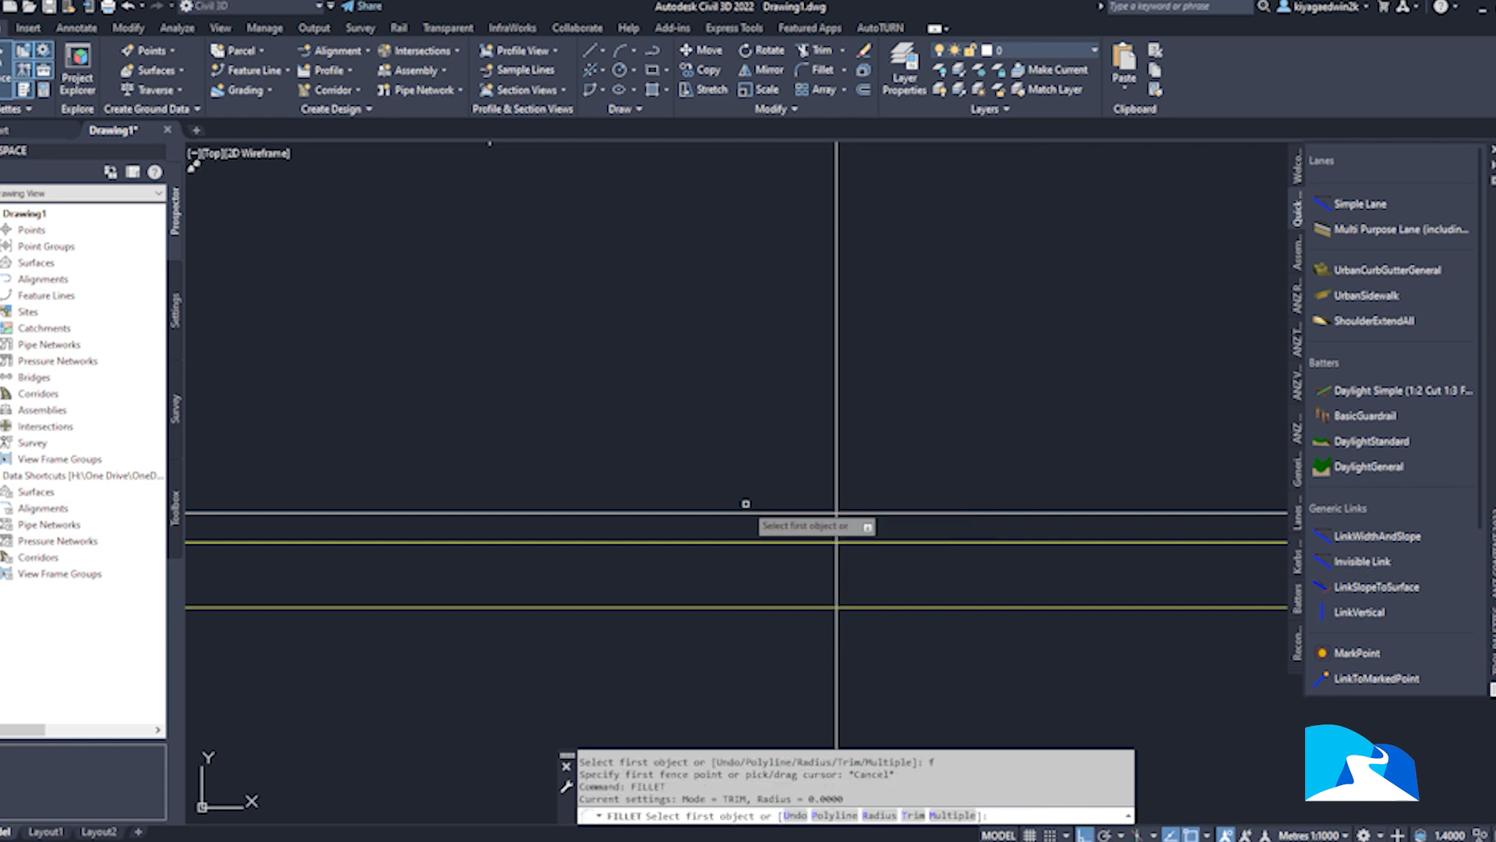
{"action": "right_click", "coordinate": [731, 461]}
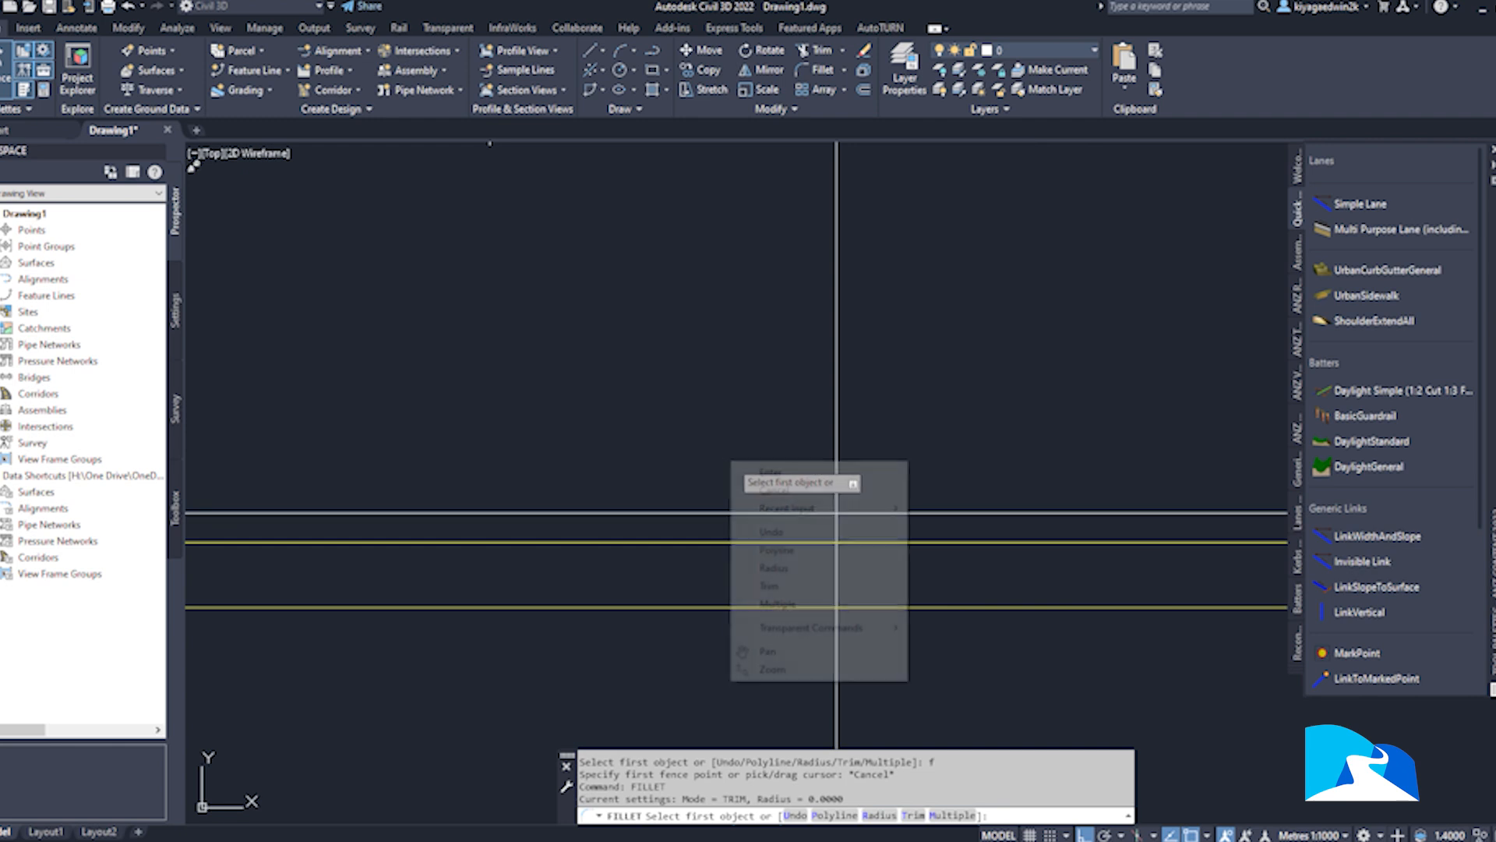
{"action": "left_click", "coordinate": [764, 568]}
{"action": "type", "text": "15"}
{"action": "key", "text": "Return"}
{"action": "left_click", "coordinate": [794, 513]}
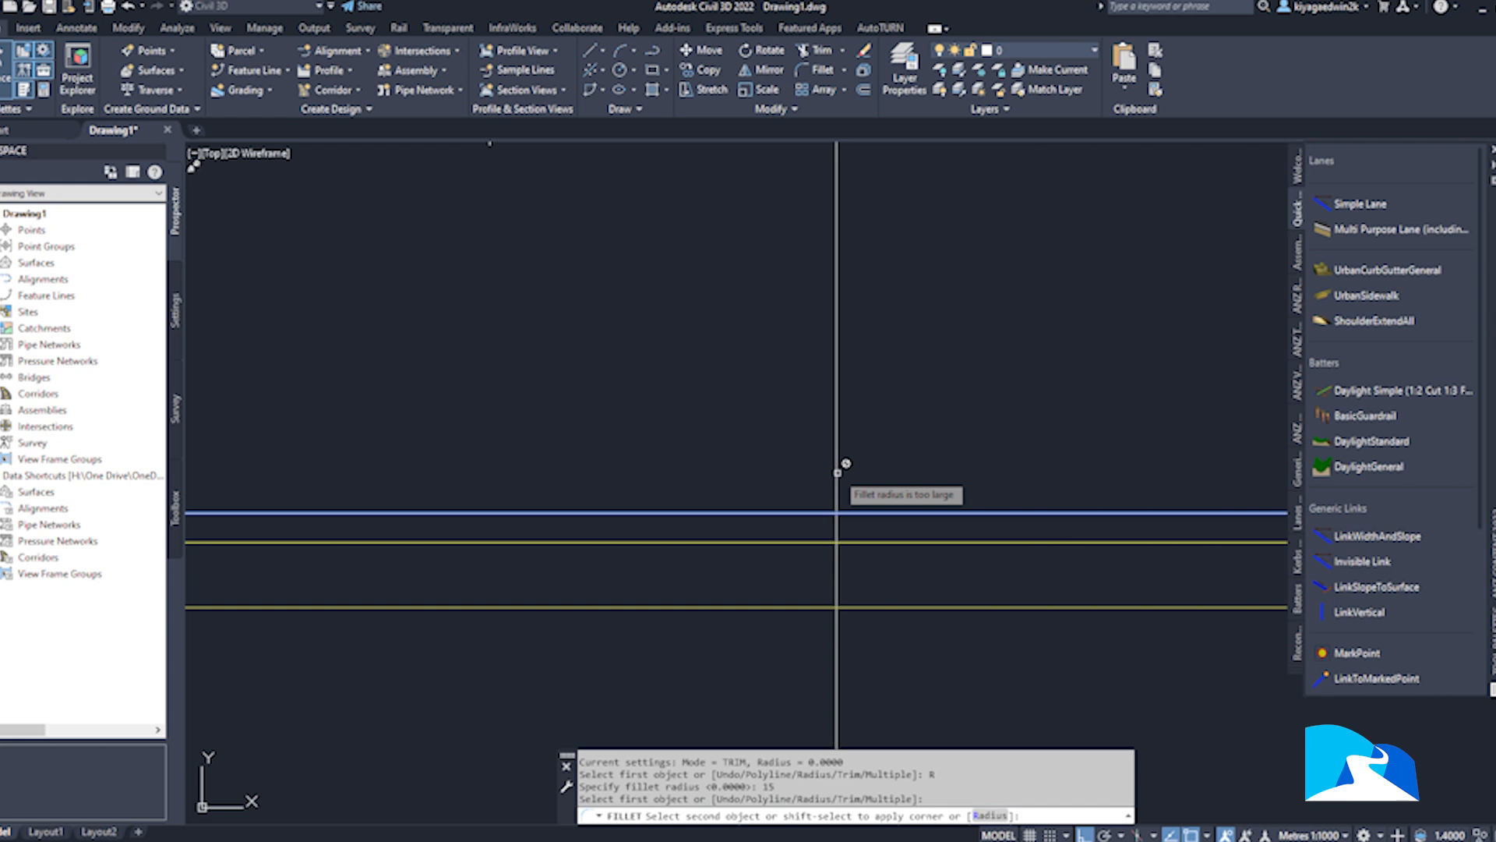
{"action": "left_click", "coordinate": [838, 473]}
{"action": "key", "text": "Escape"}
- Draw a circle of radius 0.7 centred near the crossing of the uppermost parallel line and long vertical line, with object snap off
{"action": "scroll", "coordinate": [849, 508], "scroll_direction": "up", "scroll_amount": 2}
{"action": "type", "text": "c"}
{"action": "key", "text": "Return"}
{"action": "left_click", "coordinate": [684, 426]}
{"action": "scroll", "coordinate": [774, 484], "scroll_direction": "down", "scroll_amount": 5}
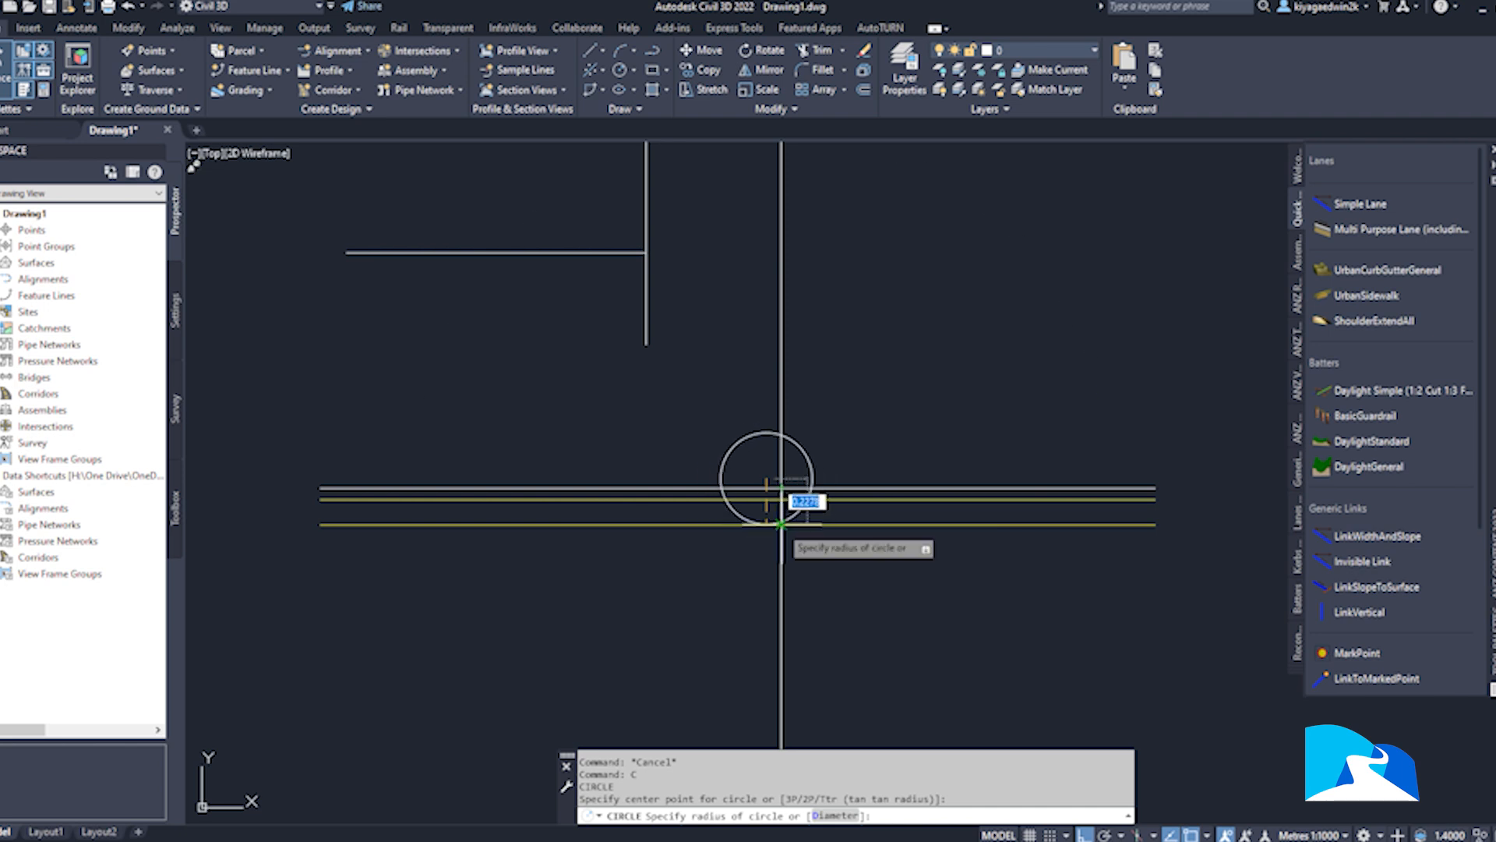
{"action": "key", "text": "F3"}
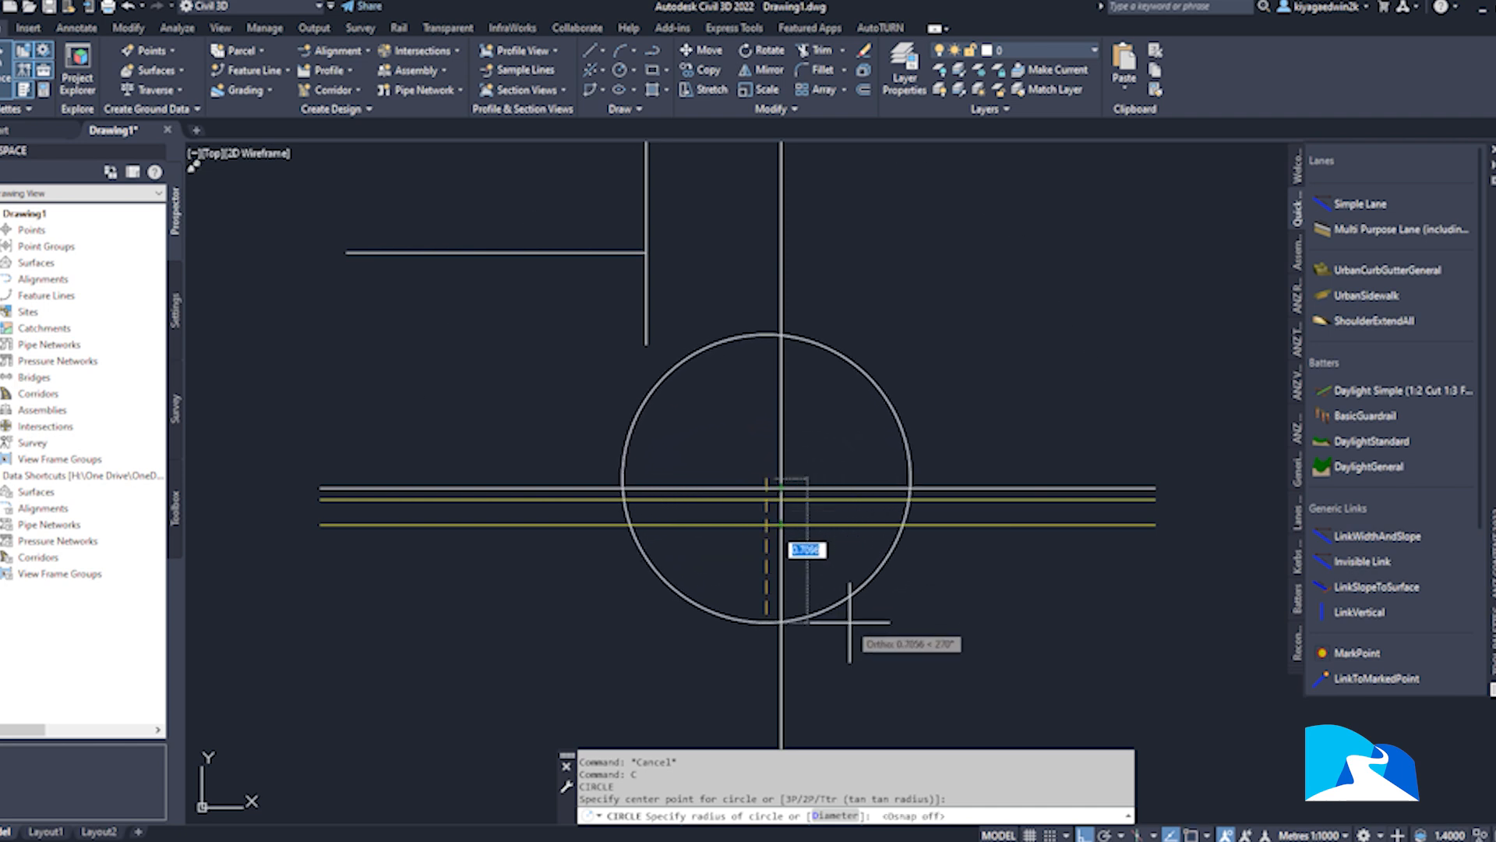
{"action": "type", "text": "0"}
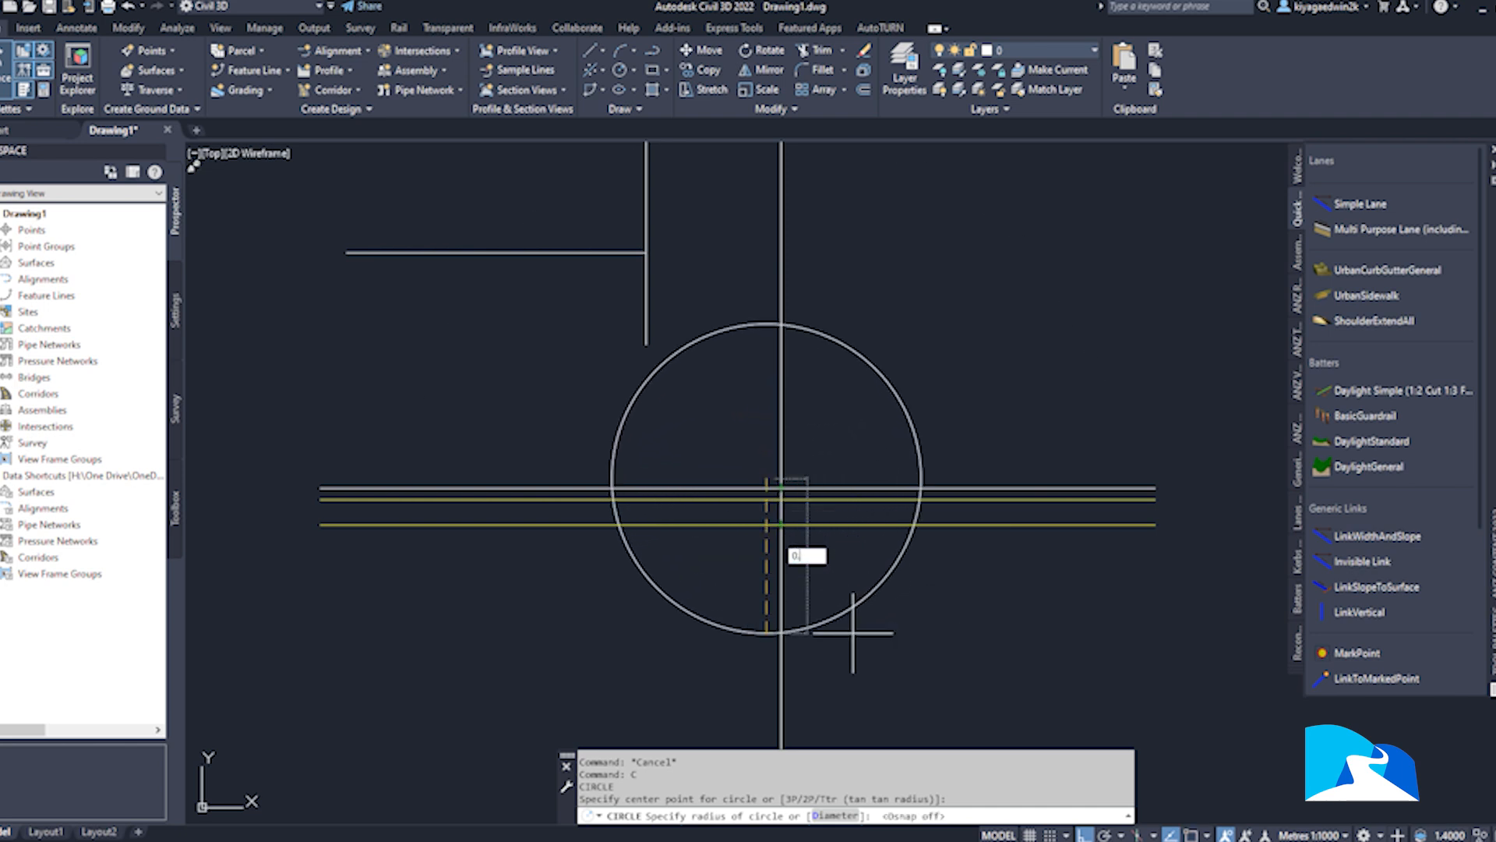
{"action": "type", "text": ".7"}
{"action": "key", "text": "Return"}
- Move the circle by its centre to just left of the short vertical line's lower end
{"action": "left_click", "coordinate": [853, 616]}
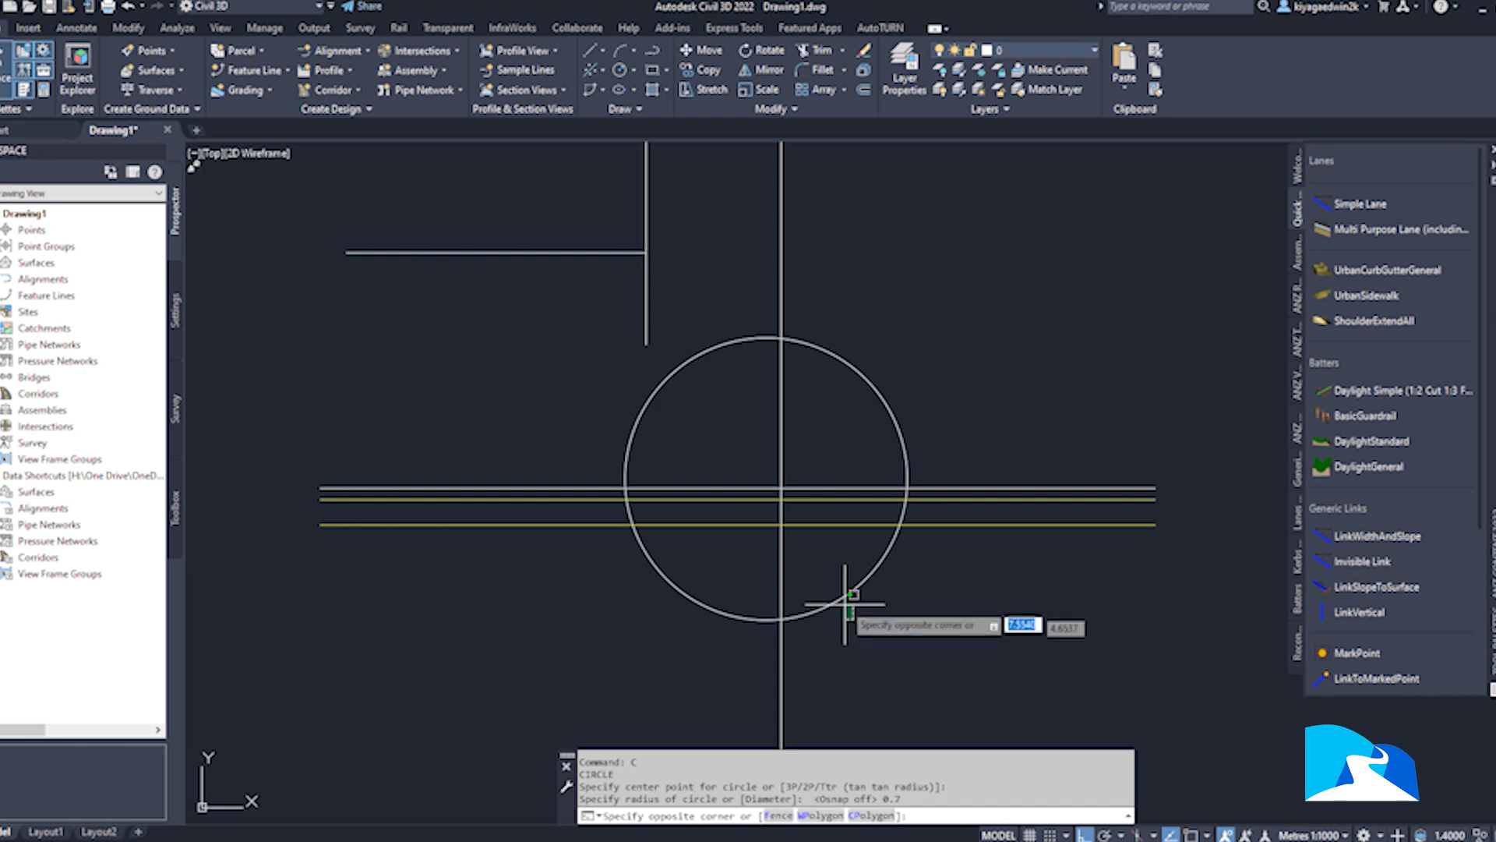
{"action": "left_click", "coordinate": [771, 490]}
{"action": "left_click", "coordinate": [767, 479]}
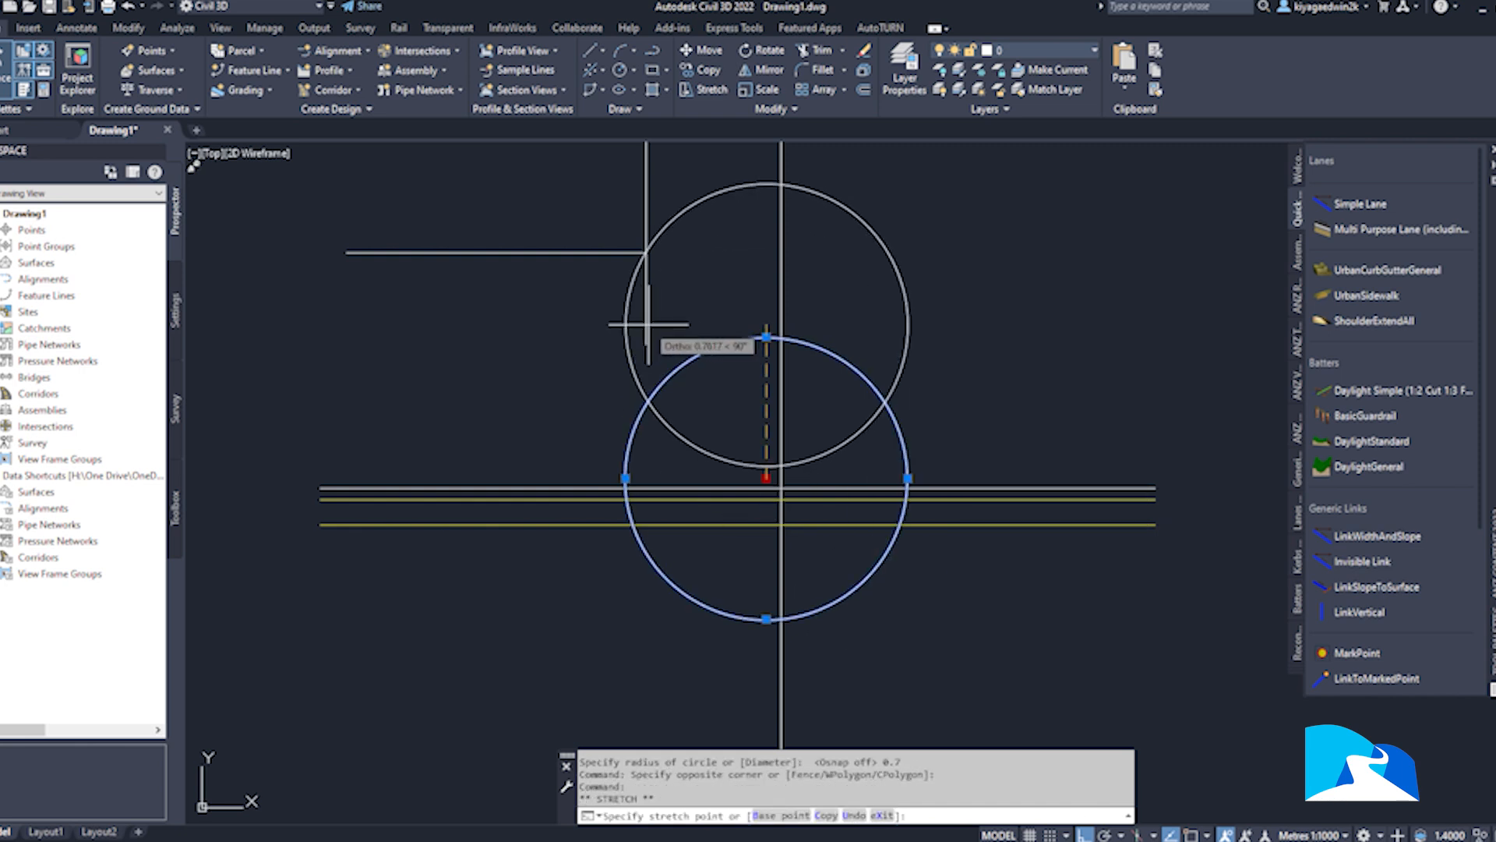
{"action": "left_click", "coordinate": [619, 336]}
{"action": "key", "text": "Escape"}
- Preview a fillet of radius 0.7 between the uppermost parallel line and the long vertical line, and cancel it
{"action": "right_click", "coordinate": [653, 597]}
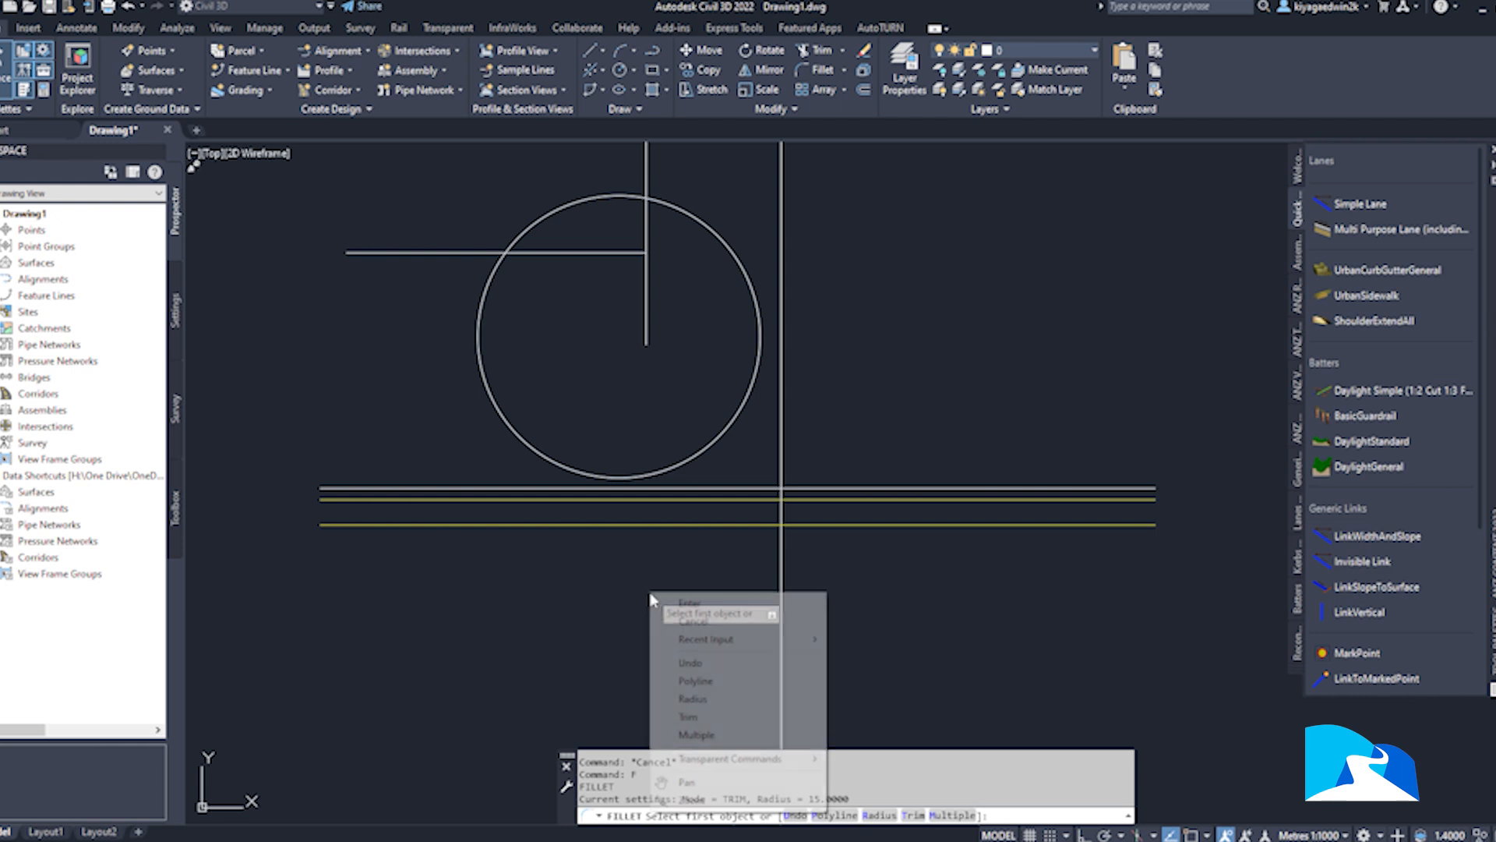
{"action": "left_click", "coordinate": [705, 696]}
{"action": "type", "text": "0"}
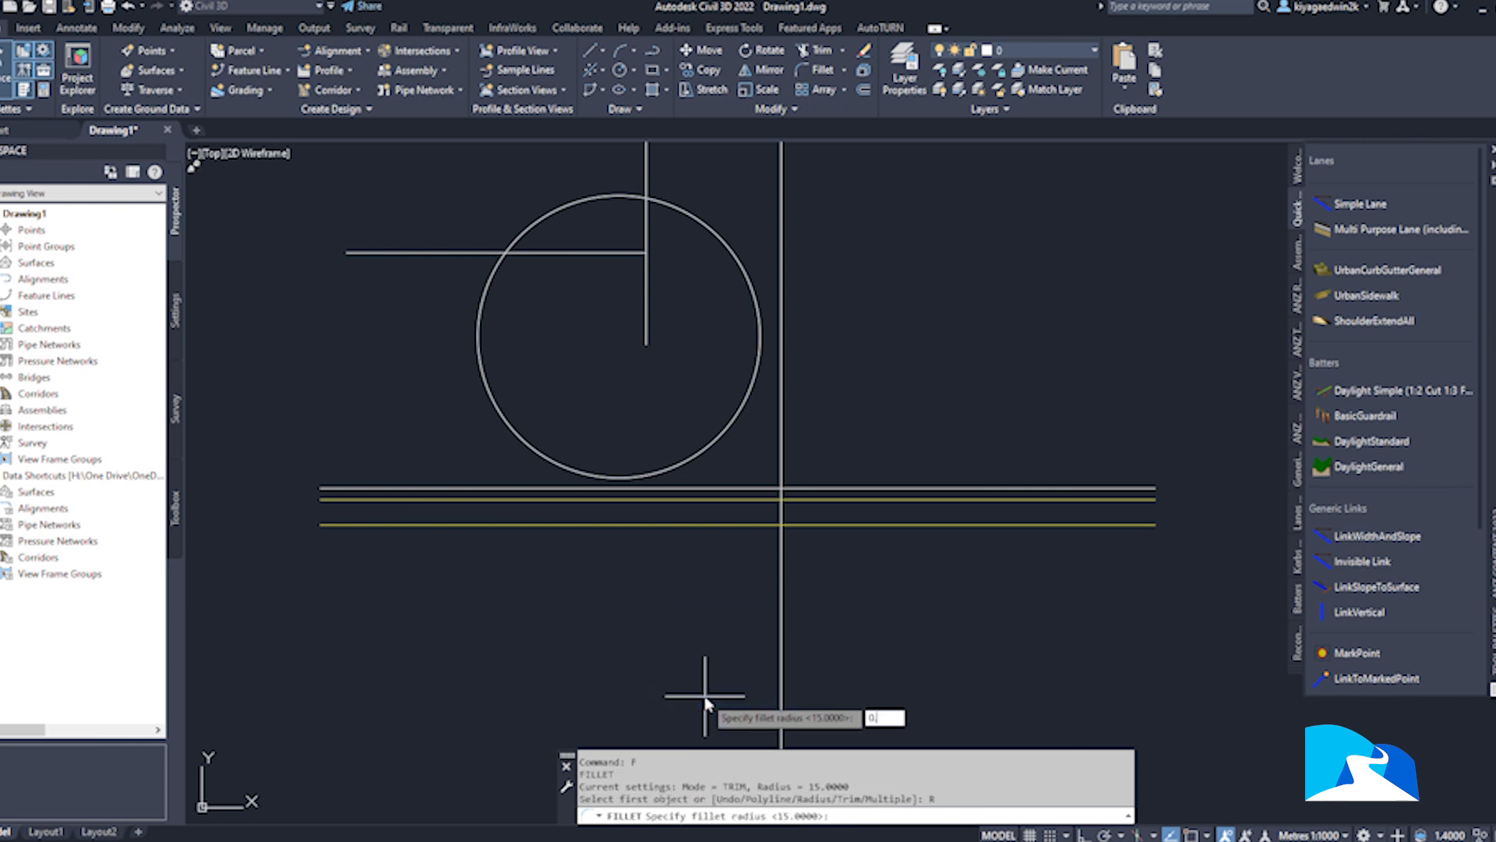
{"action": "type", "text": ".7"}
{"action": "key", "text": "Return"}
{"action": "scroll", "coordinate": [795, 475], "scroll_direction": "up", "scroll_amount": 3}
{"action": "left_click", "coordinate": [728, 509]}
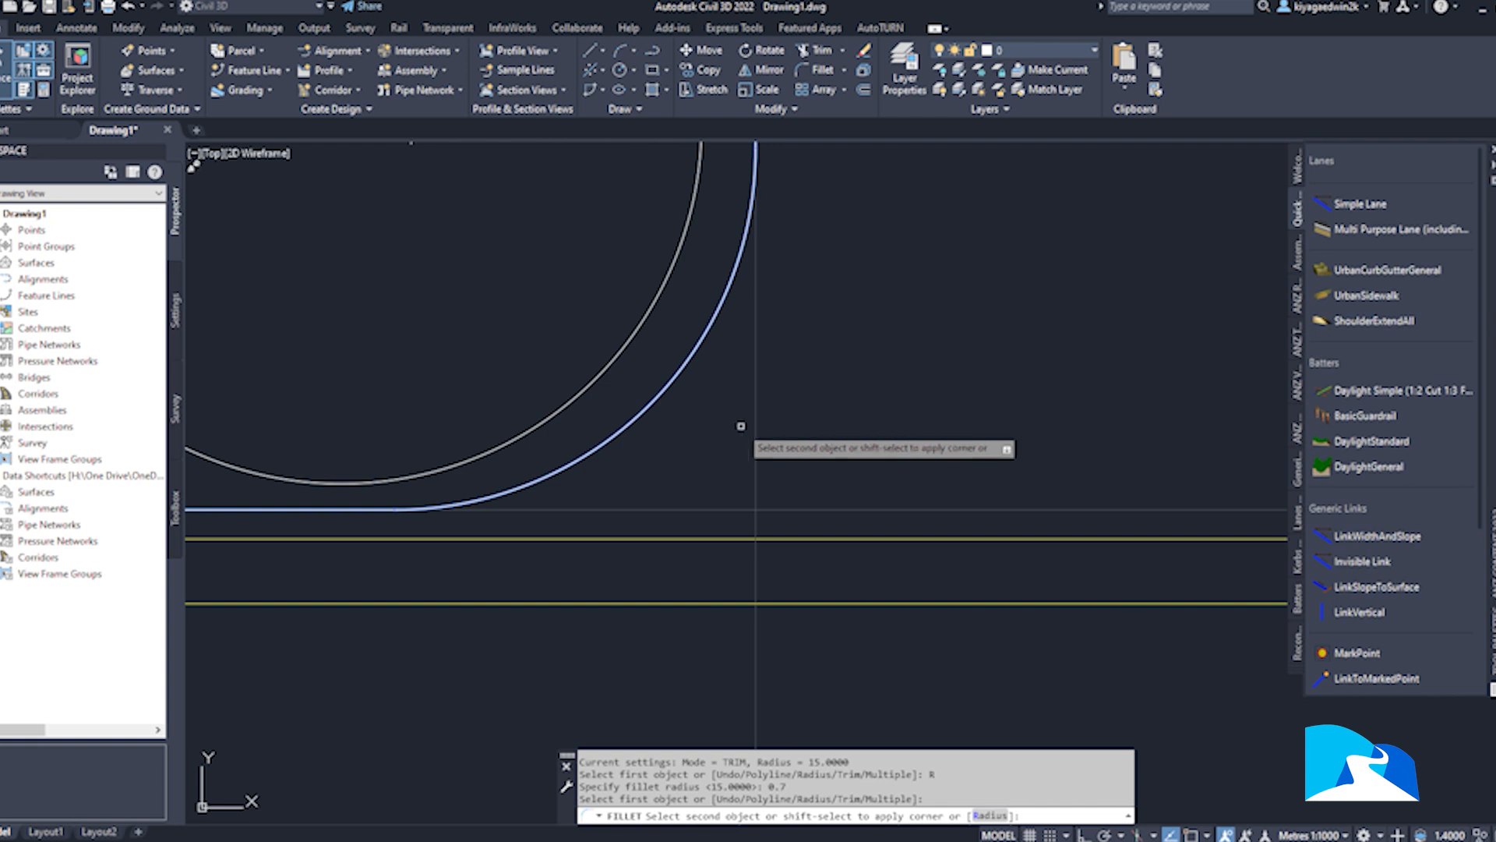
{"action": "key", "text": "Escape"}
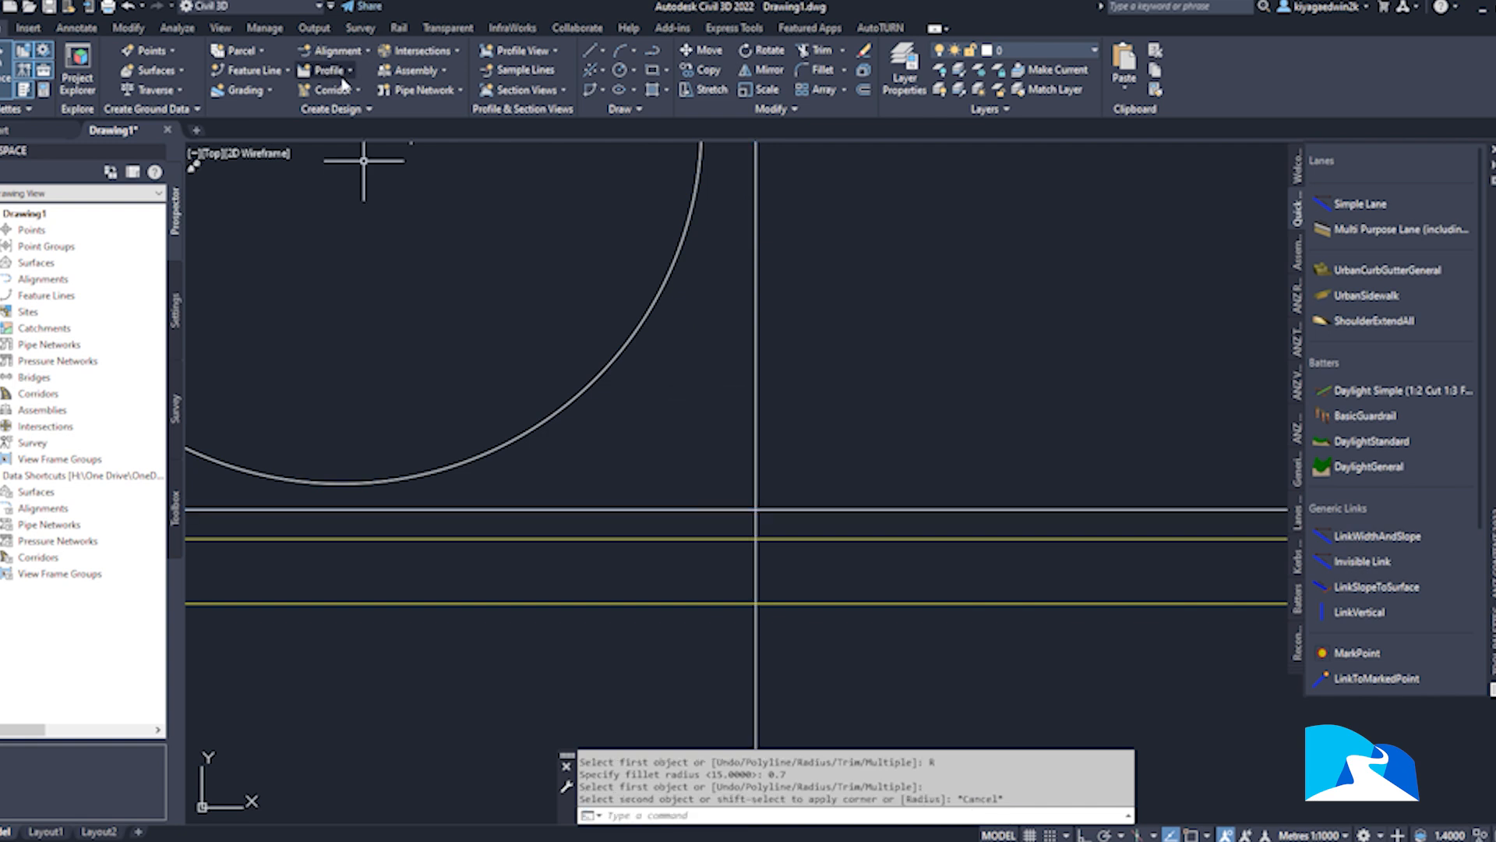
- Draw a tangent-tangent-radius circle touching the uppermost parallel line and the long vertical line, with radius 0.7
{"action": "left_click", "coordinate": [634, 70]}
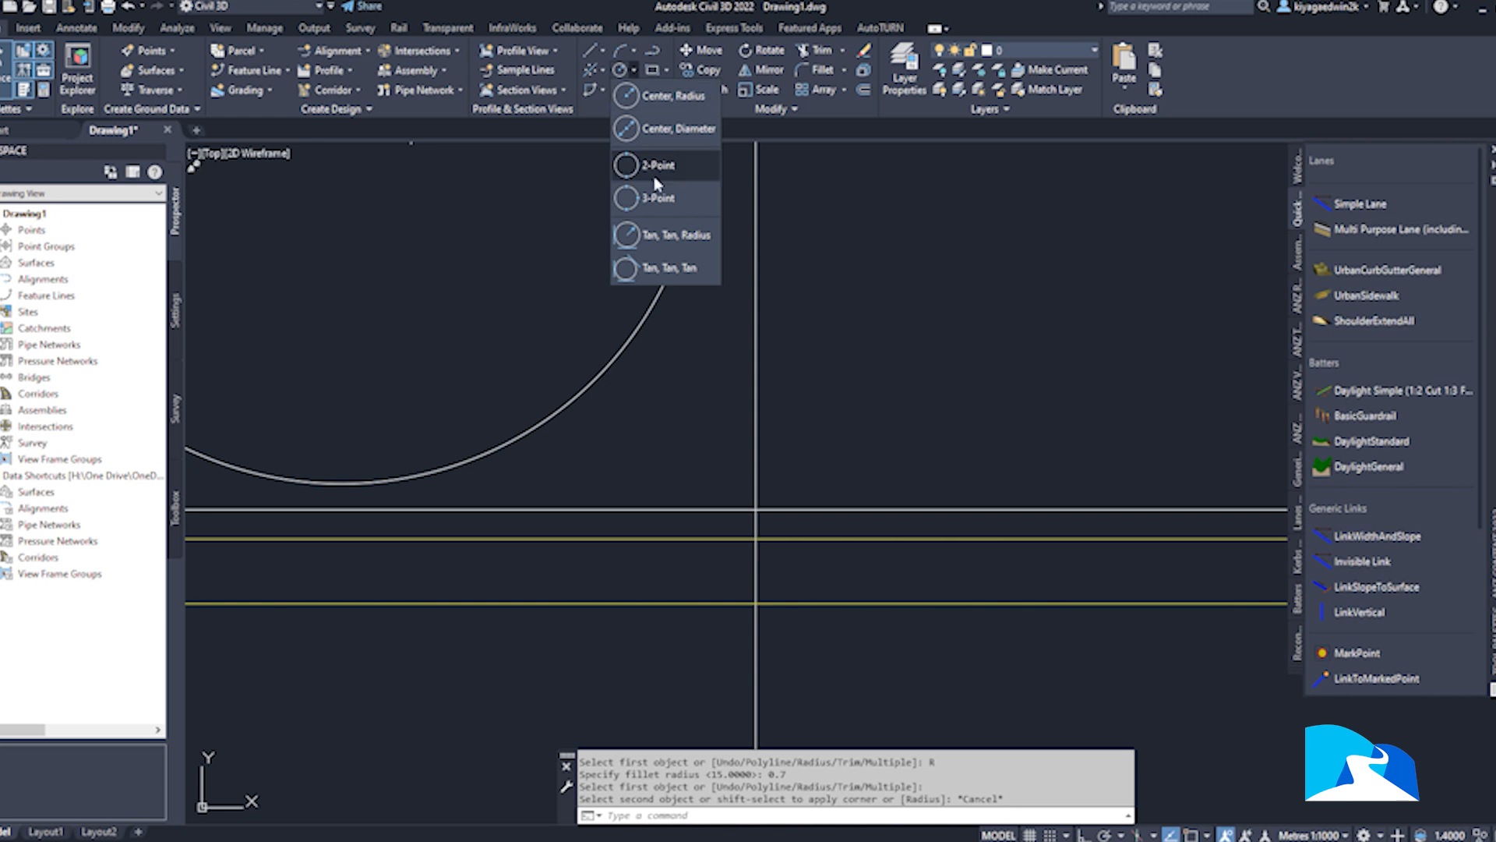
{"action": "left_click", "coordinate": [670, 248]}
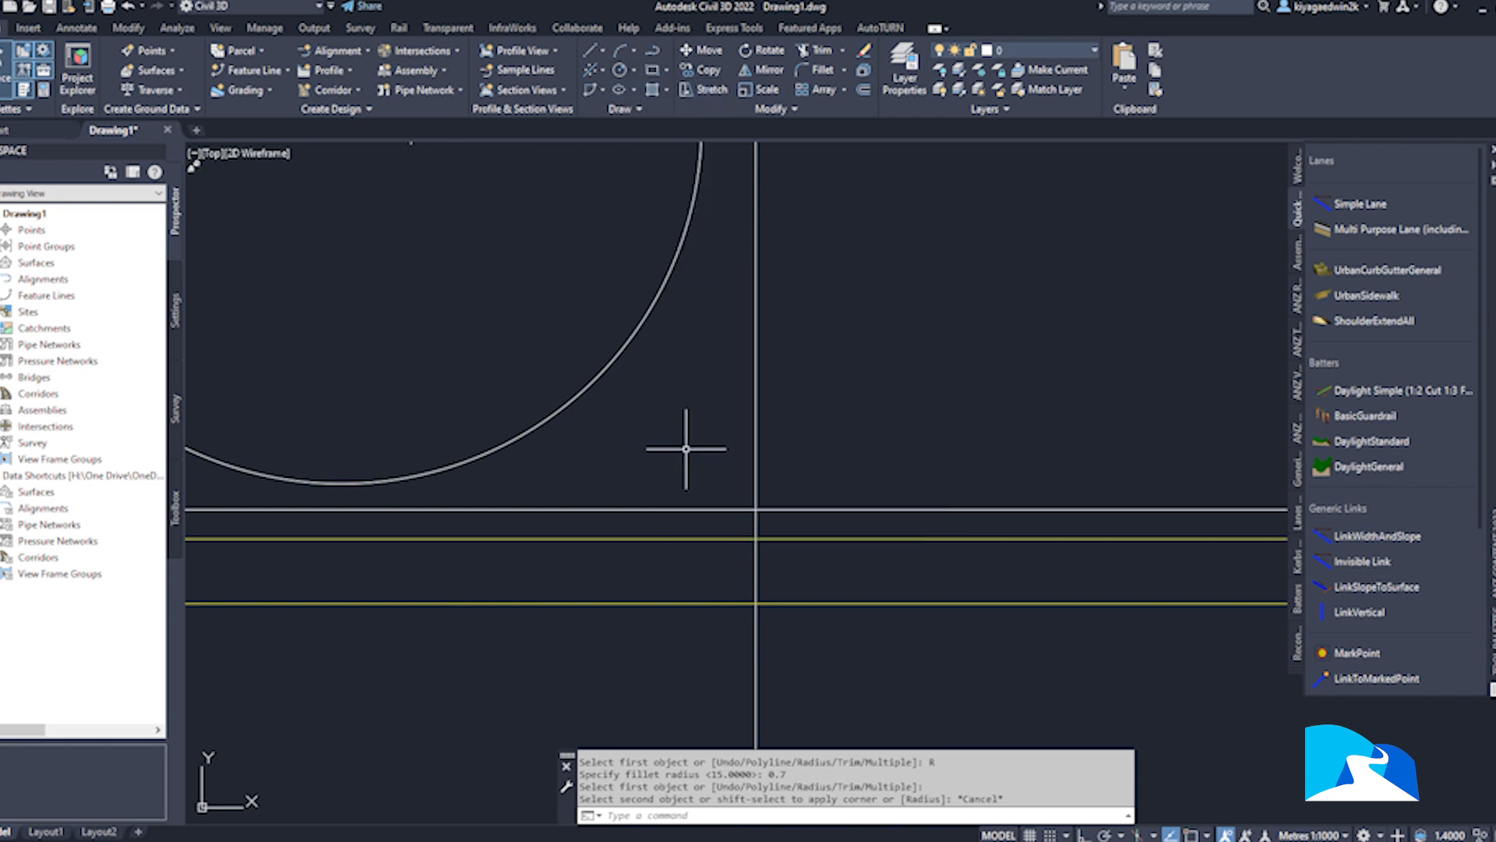
{"action": "type", "text": "c"}
{"action": "key", "text": "Return"}
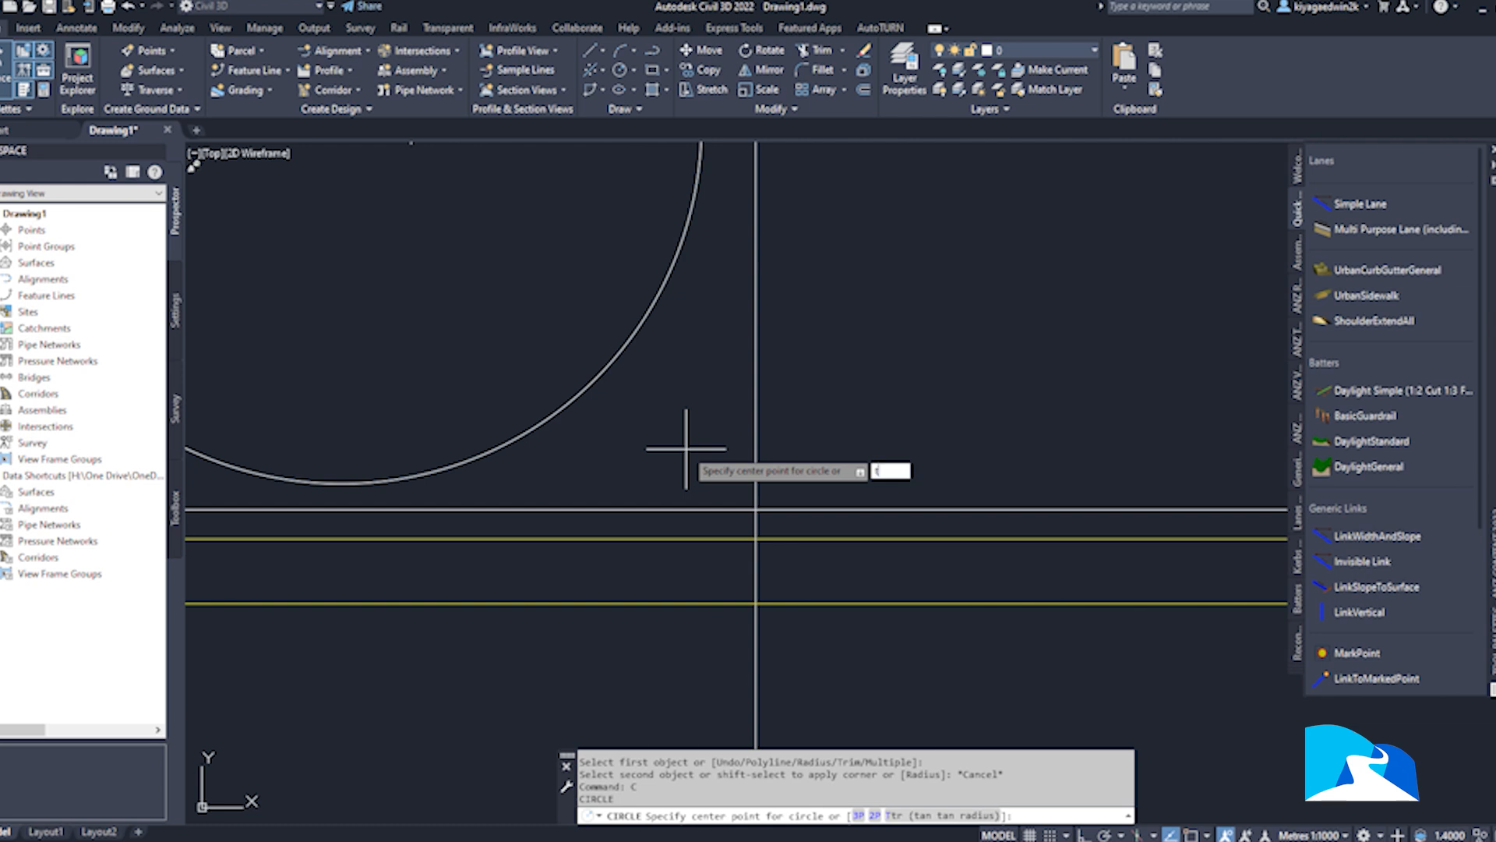
{"action": "key", "text": "Return"}
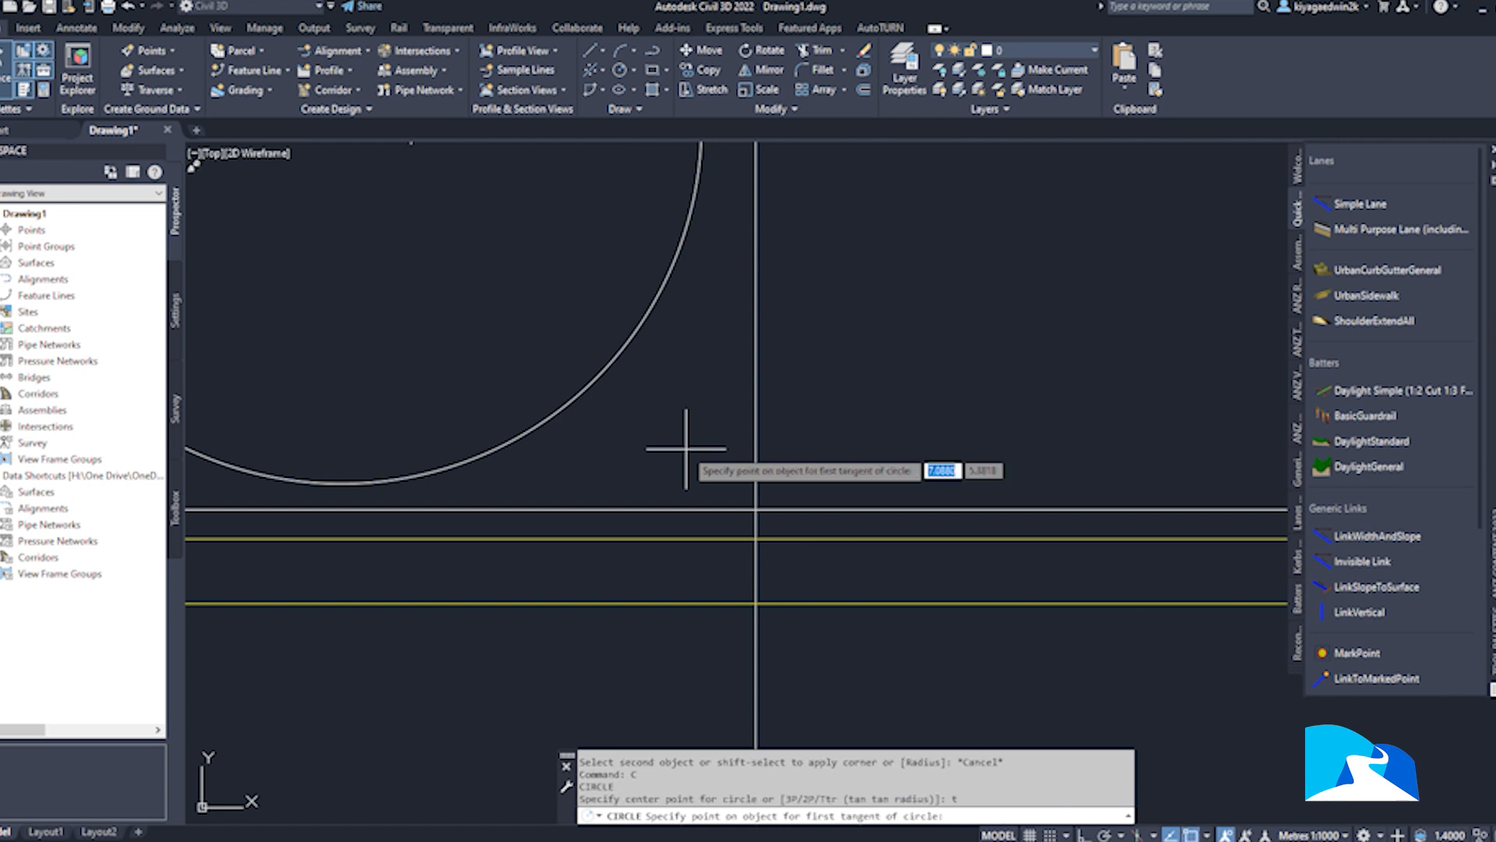
{"action": "left_click", "coordinate": [674, 510]}
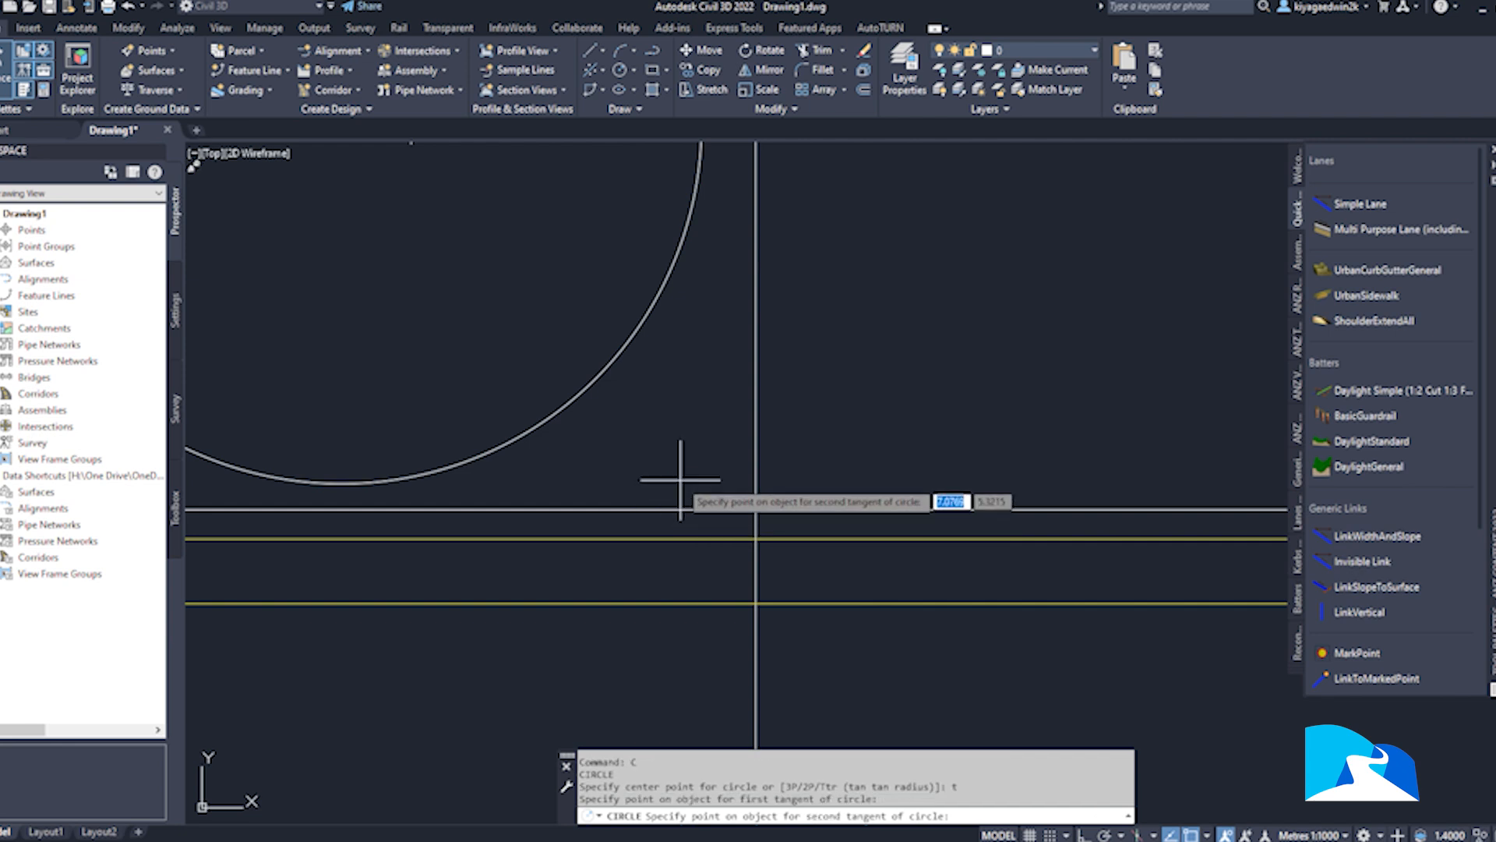
{"action": "left_click", "coordinate": [756, 399]}
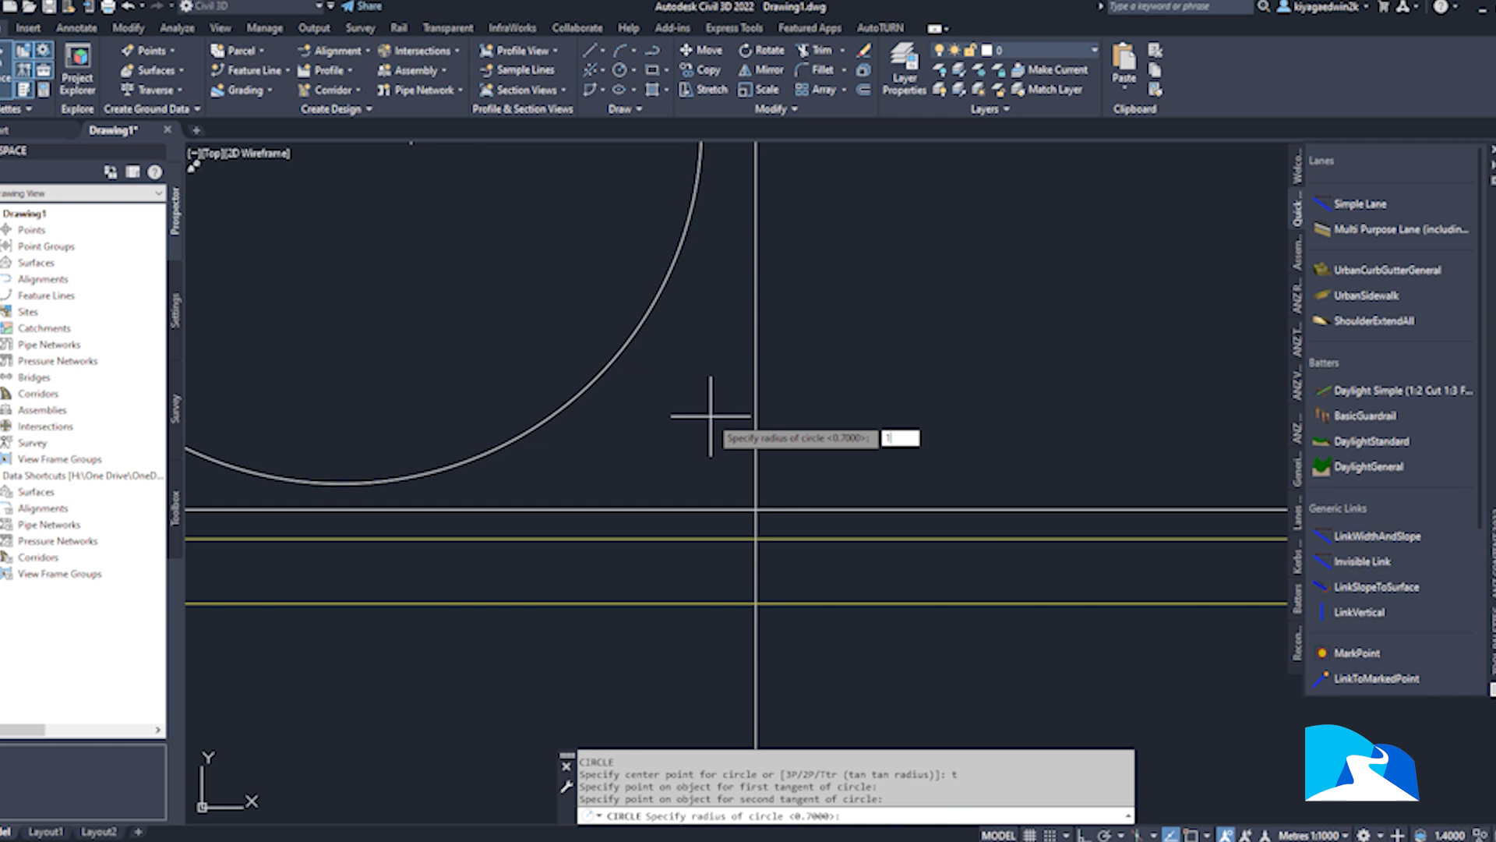
{"action": "type", "text": "0.7"}
{"action": "key", "text": "Return"}
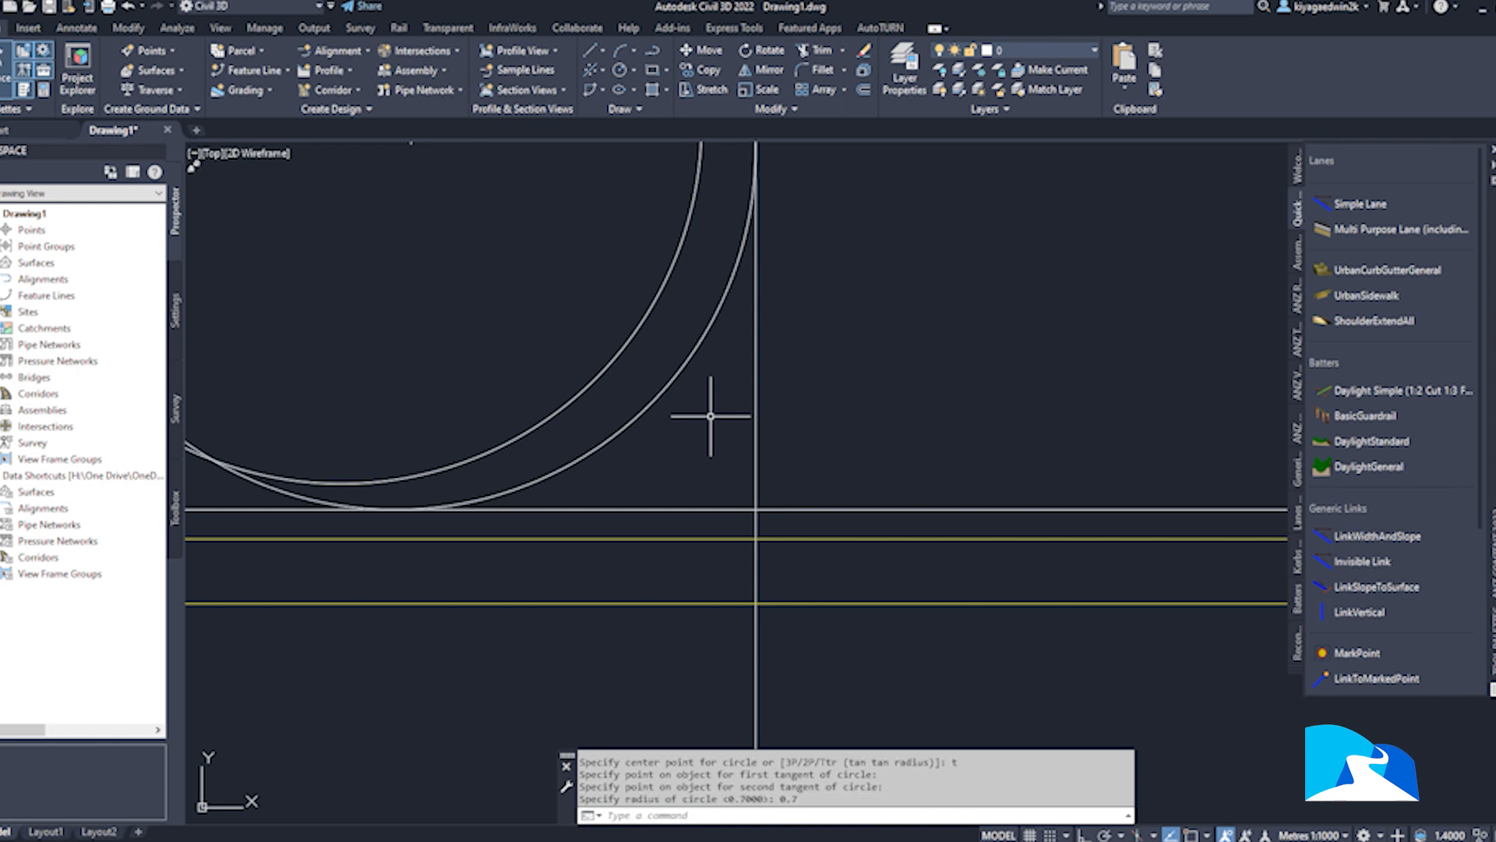
- Trim the tangent circle to its lower arc, using the uppermost parallel line and the long vertical line as cutting edges
{"action": "scroll", "coordinate": [612, 441], "scroll_direction": "down", "scroll_amount": 3}
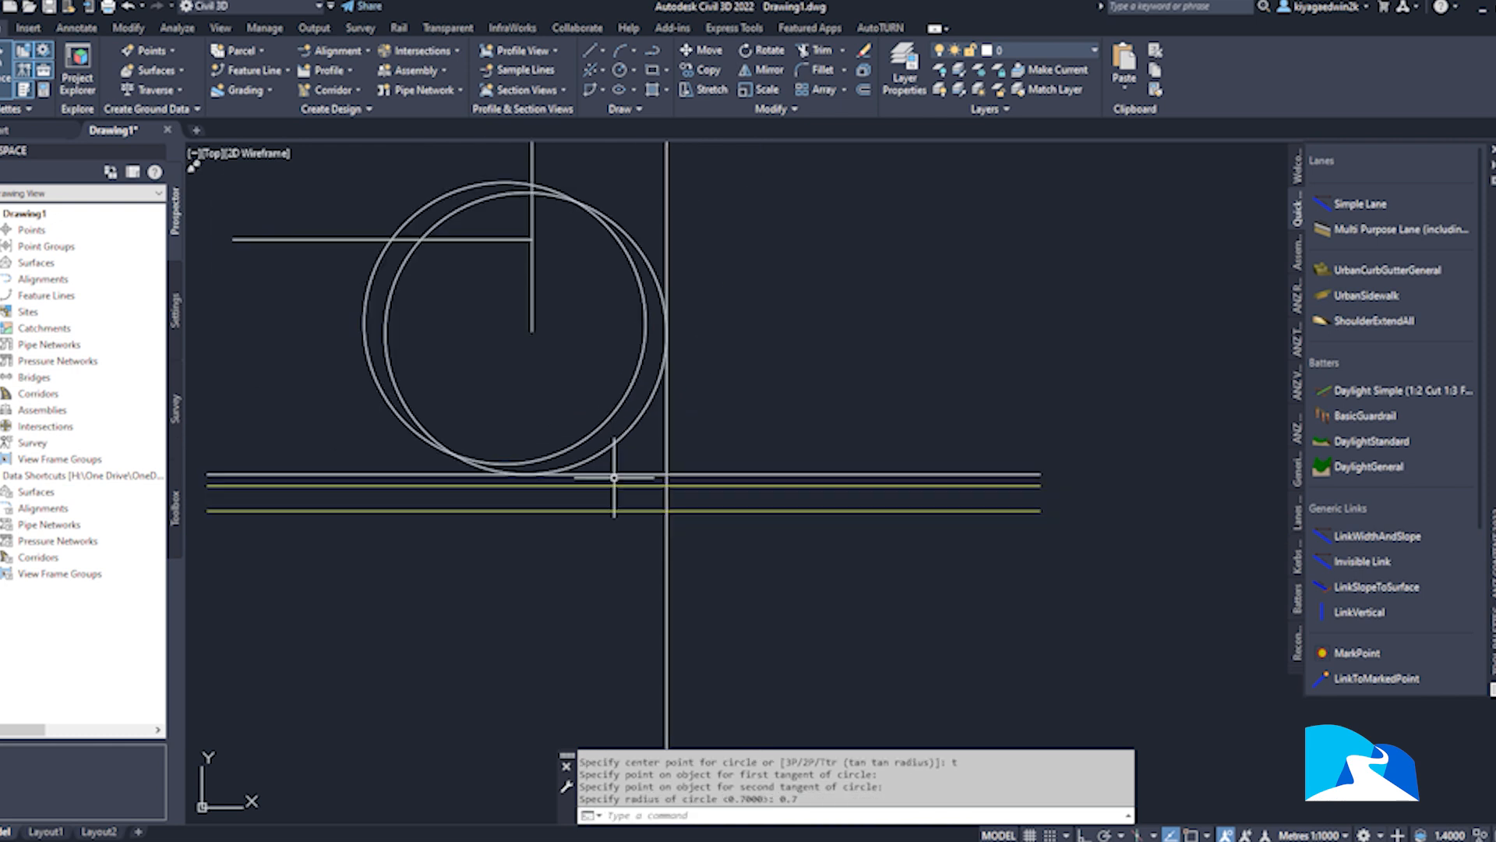
{"action": "left_click", "coordinate": [616, 473]}
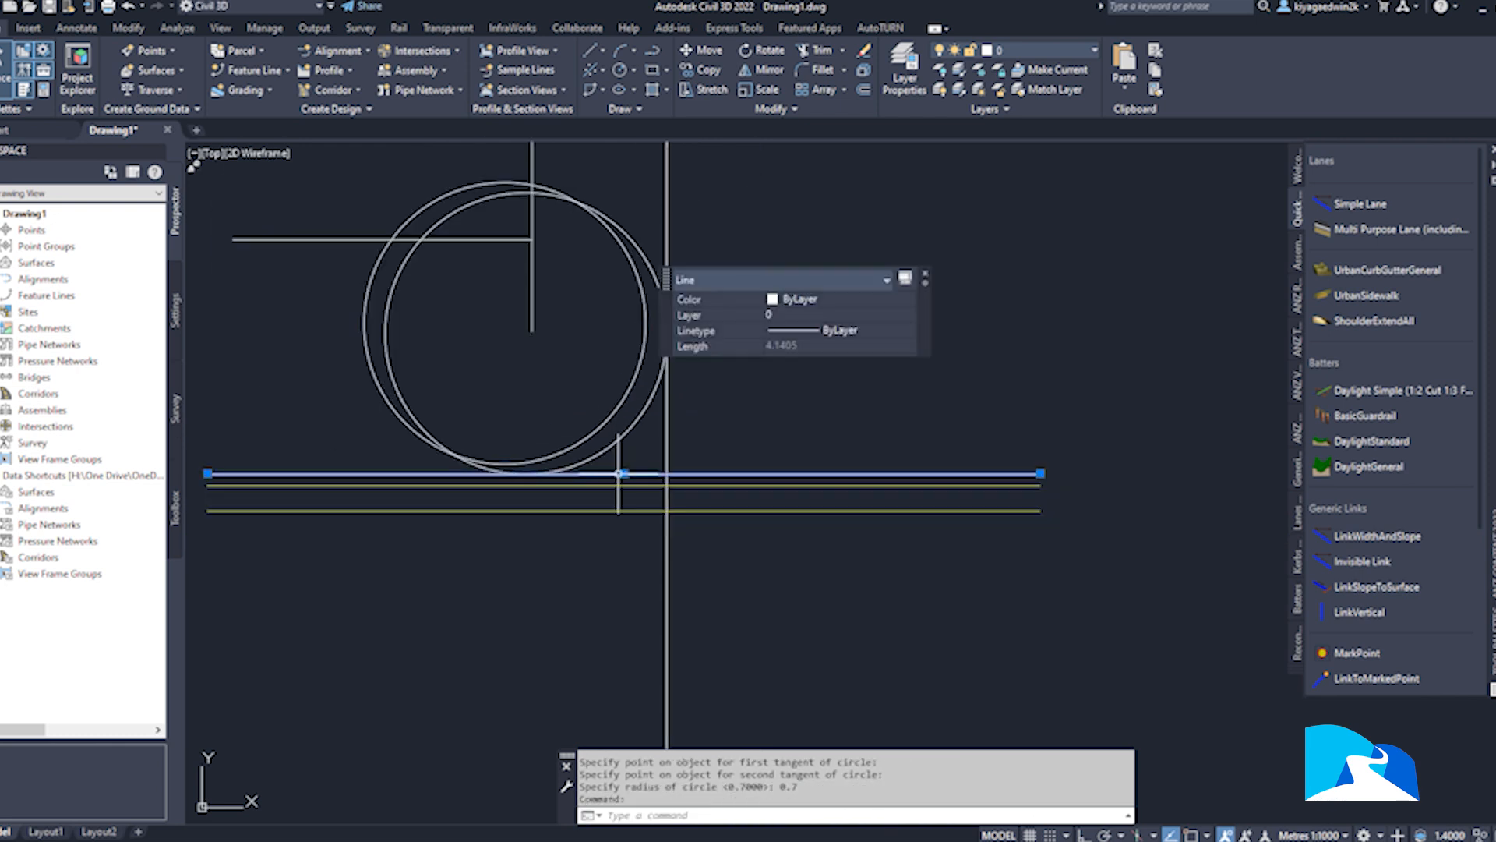
{"action": "left_click", "coordinate": [664, 431]}
{"action": "scroll", "coordinate": [660, 431], "scroll_direction": "up", "scroll_amount": 5}
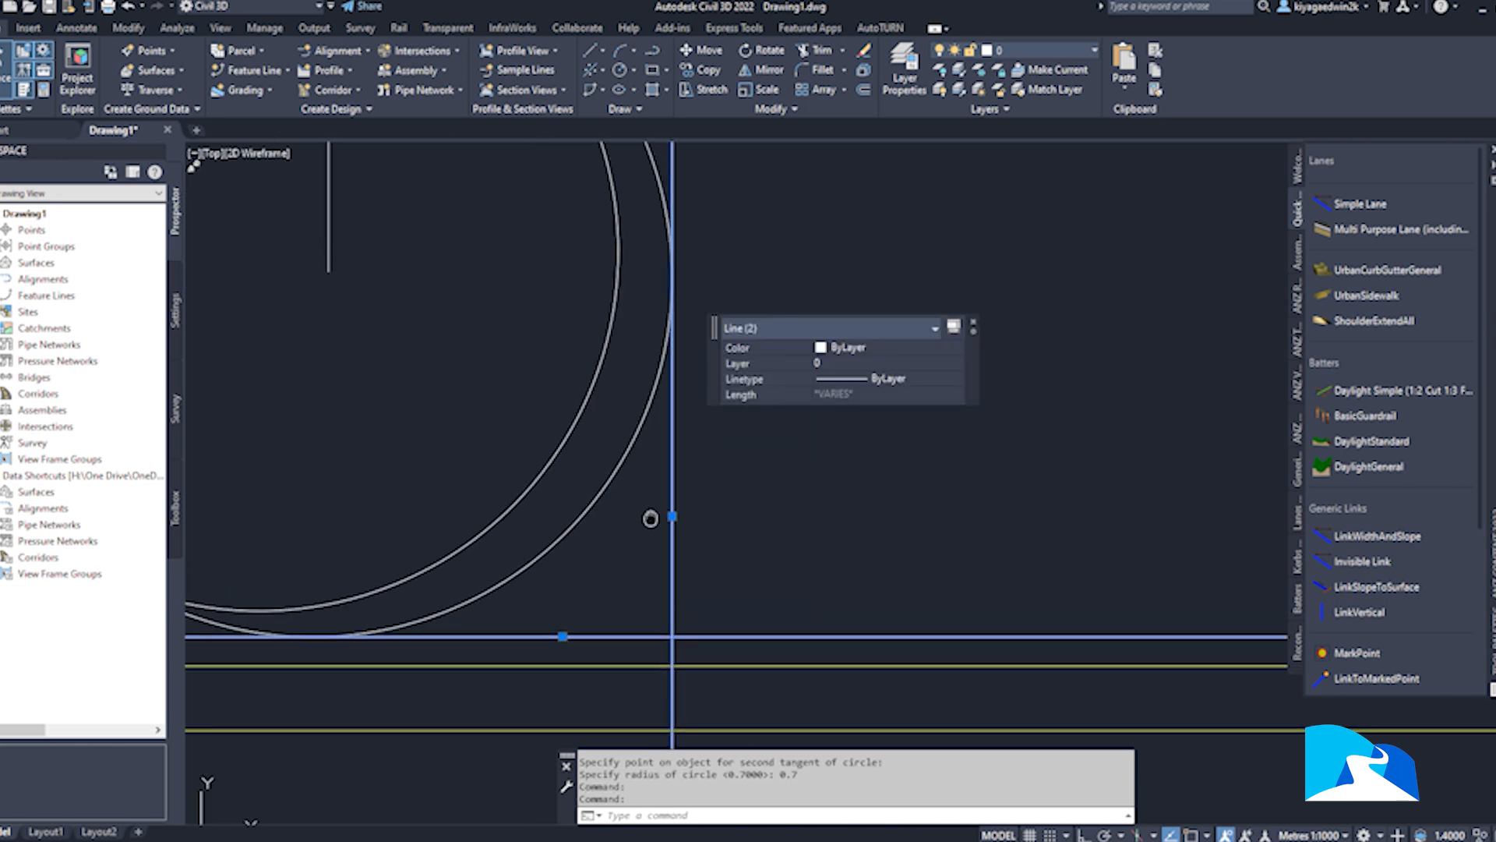
{"action": "key", "text": "Return"}
{"action": "scroll", "coordinate": [661, 498], "scroll_direction": "down", "scroll_amount": 3}
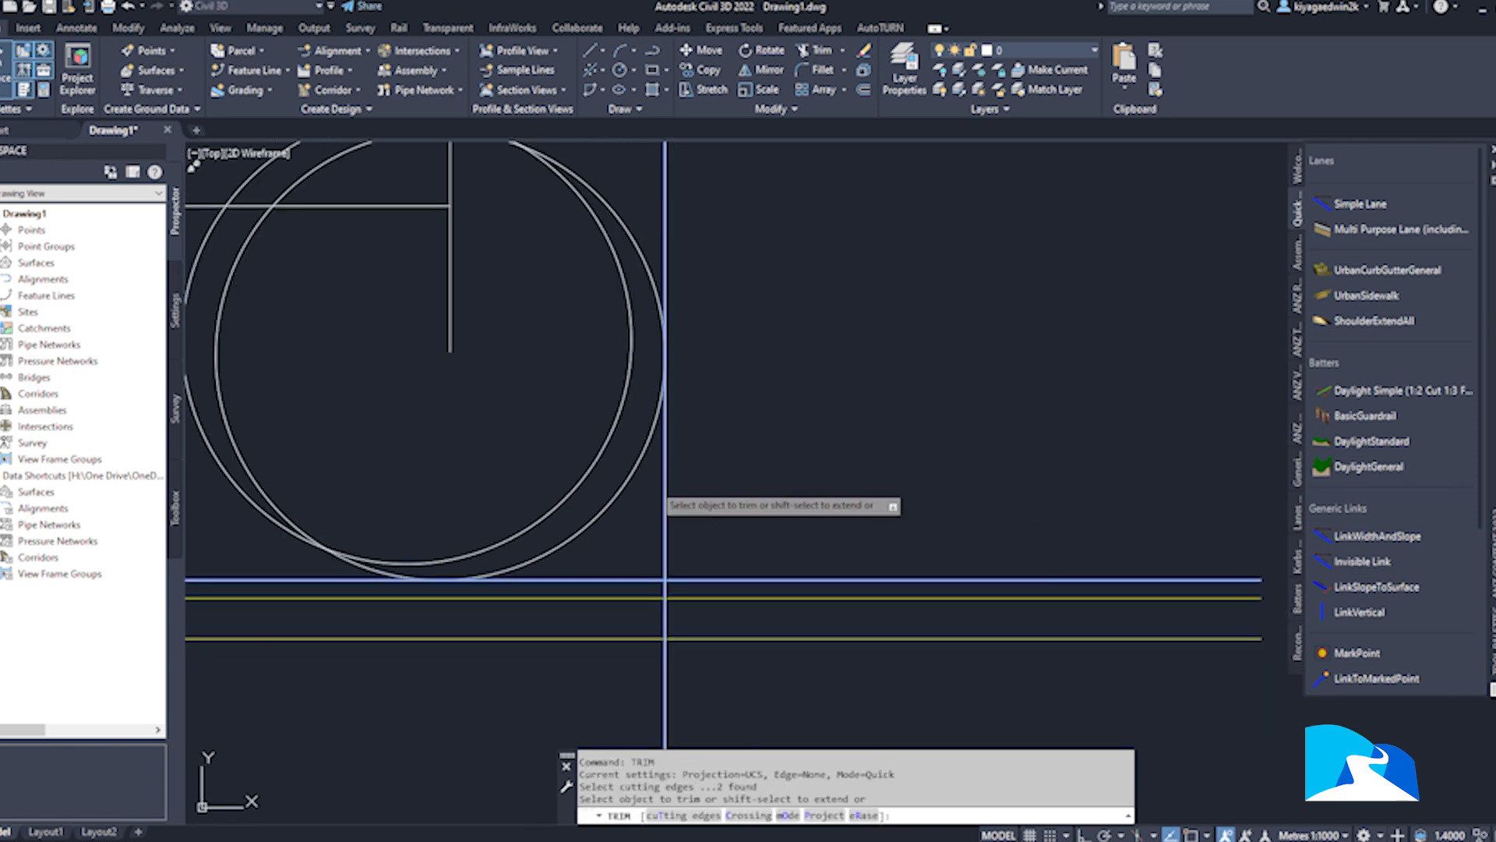
{"action": "left_click", "coordinate": [656, 330]}
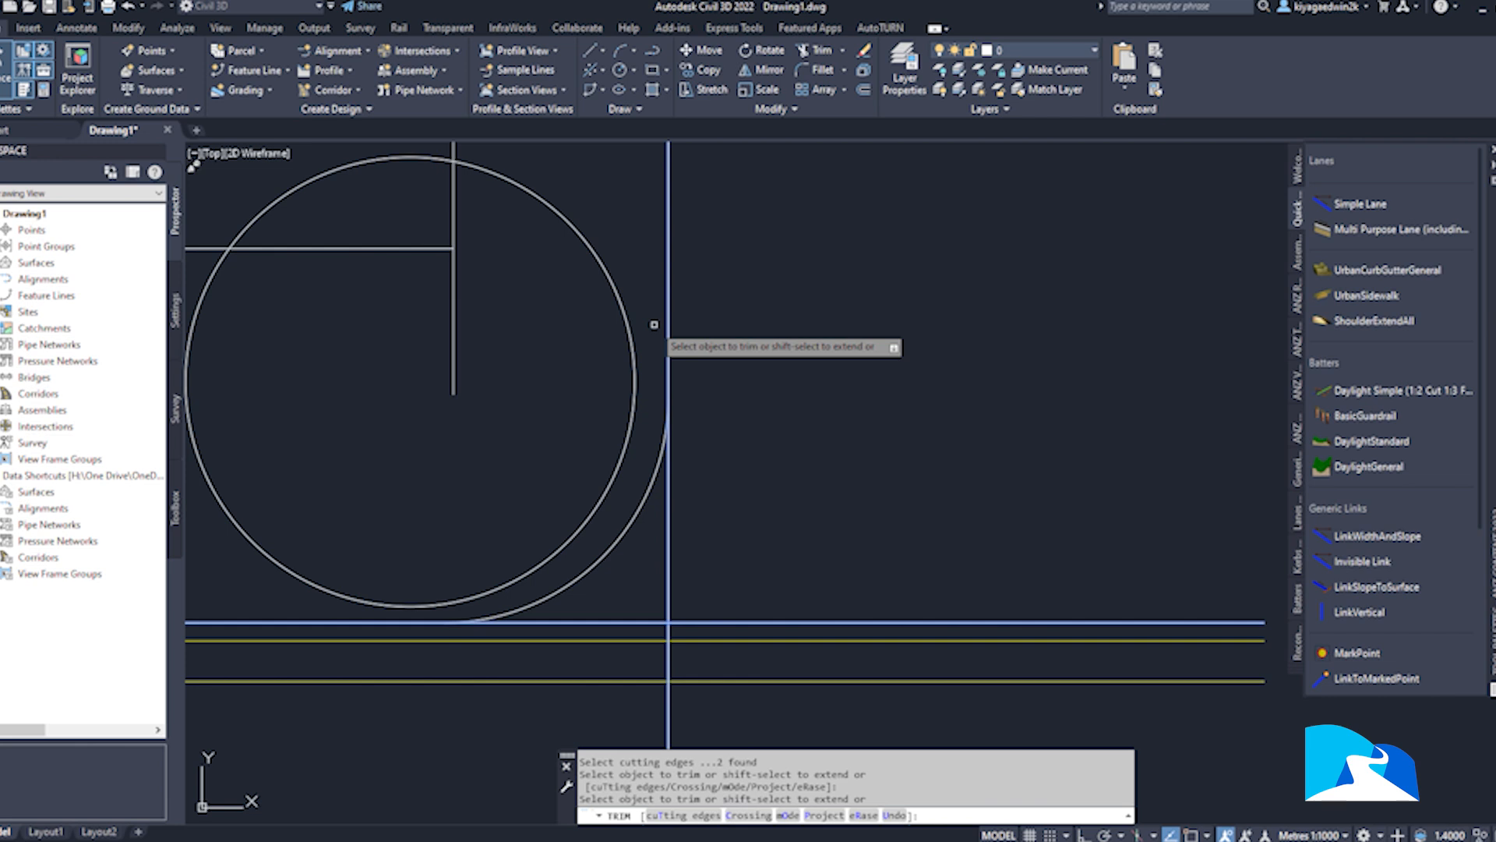
{"action": "key", "text": "Escape"}
{"action": "scroll", "coordinate": [611, 358], "scroll_direction": "down", "scroll_amount": 3}
{"action": "scroll", "coordinate": [619, 383], "scroll_direction": "up", "scroll_amount": 2}
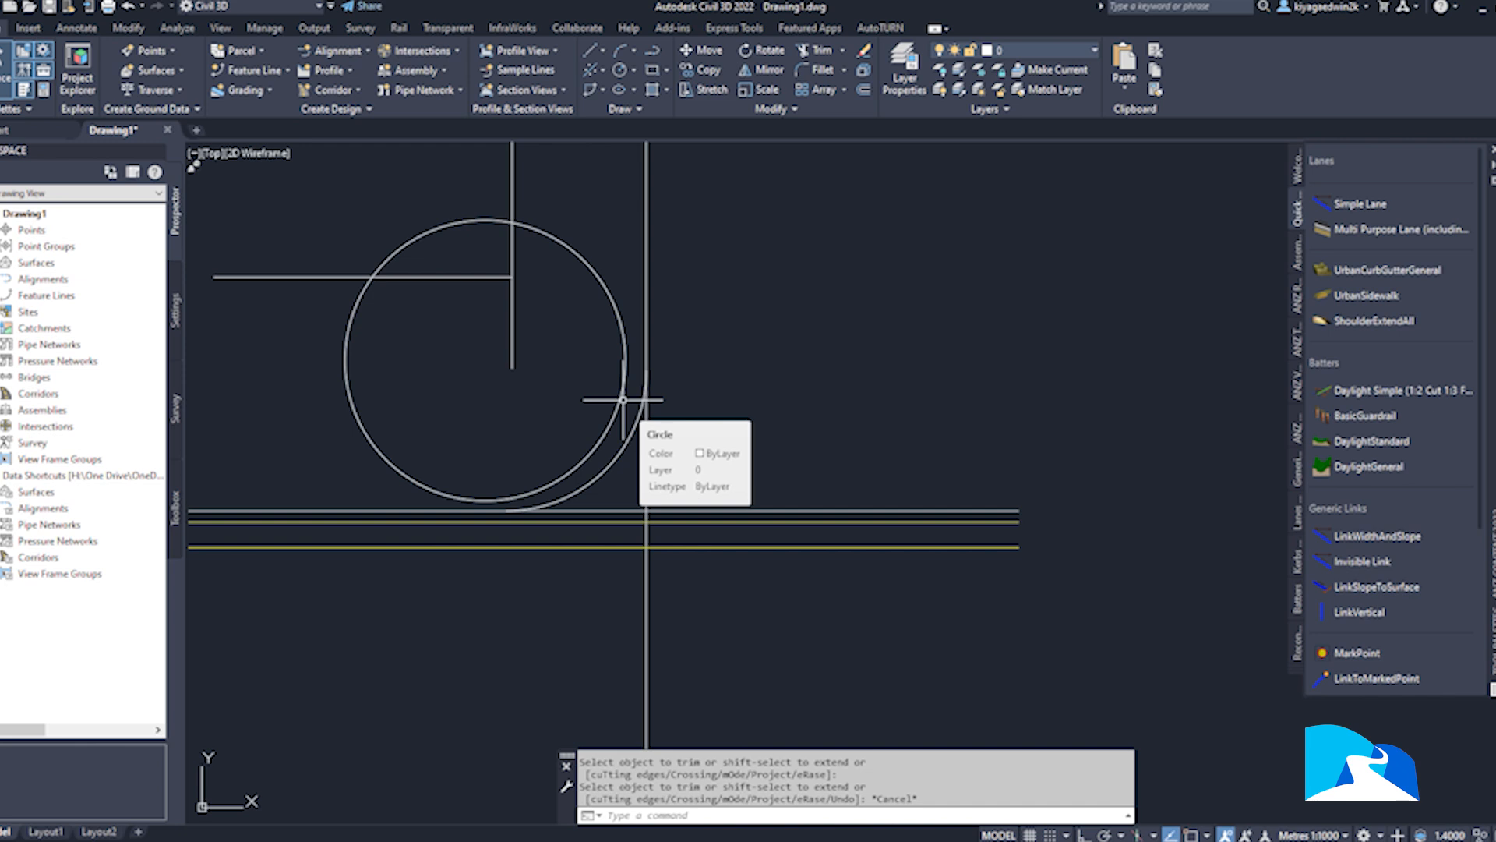
{"action": "scroll", "coordinate": [562, 508], "scroll_direction": "up", "scroll_amount": 5}
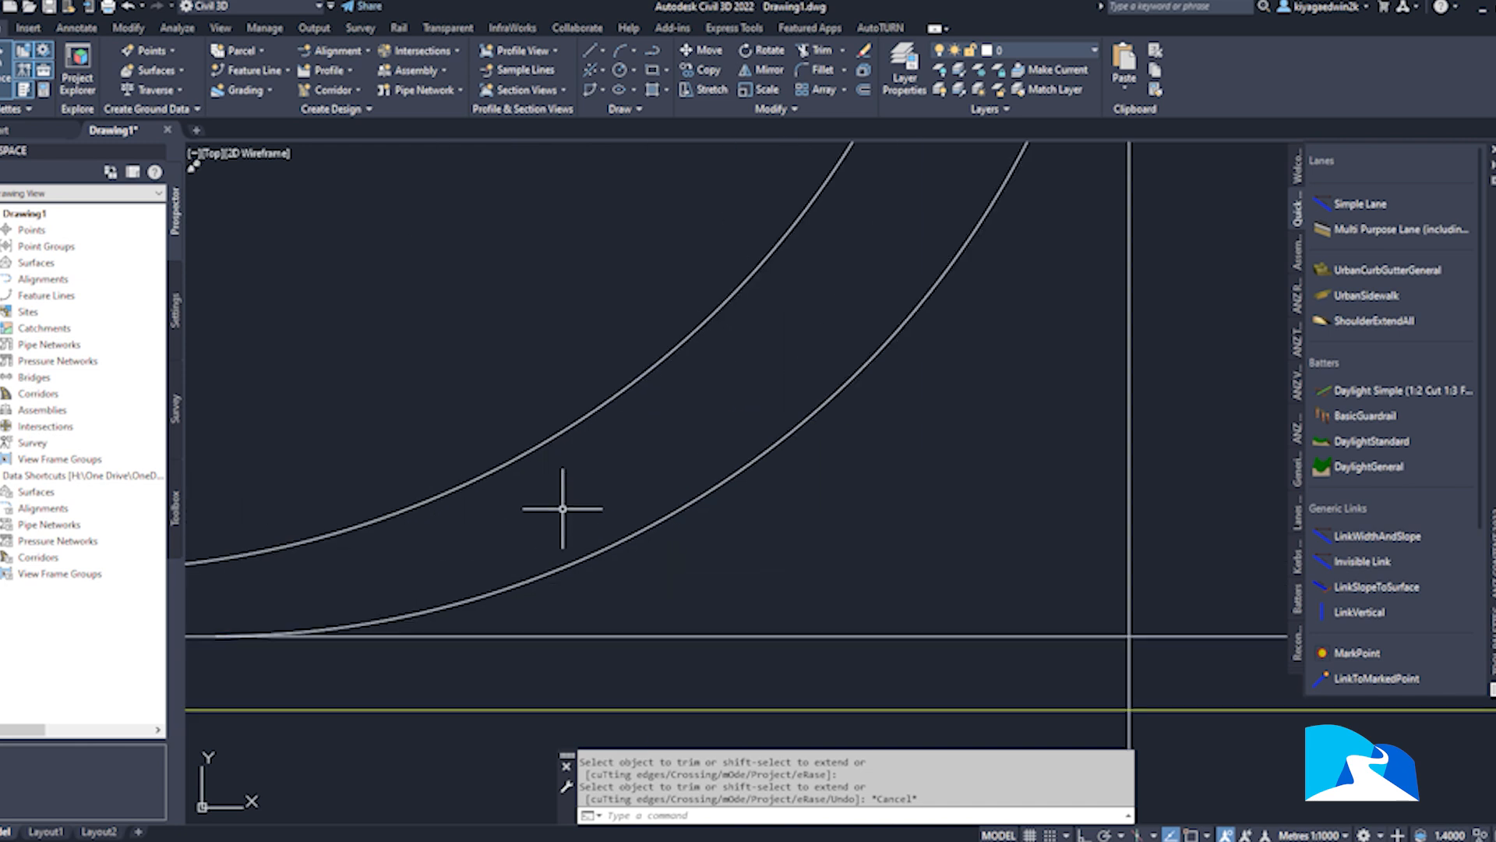
{"action": "key", "text": "Return"}
{"action": "type", "text": "ty"}
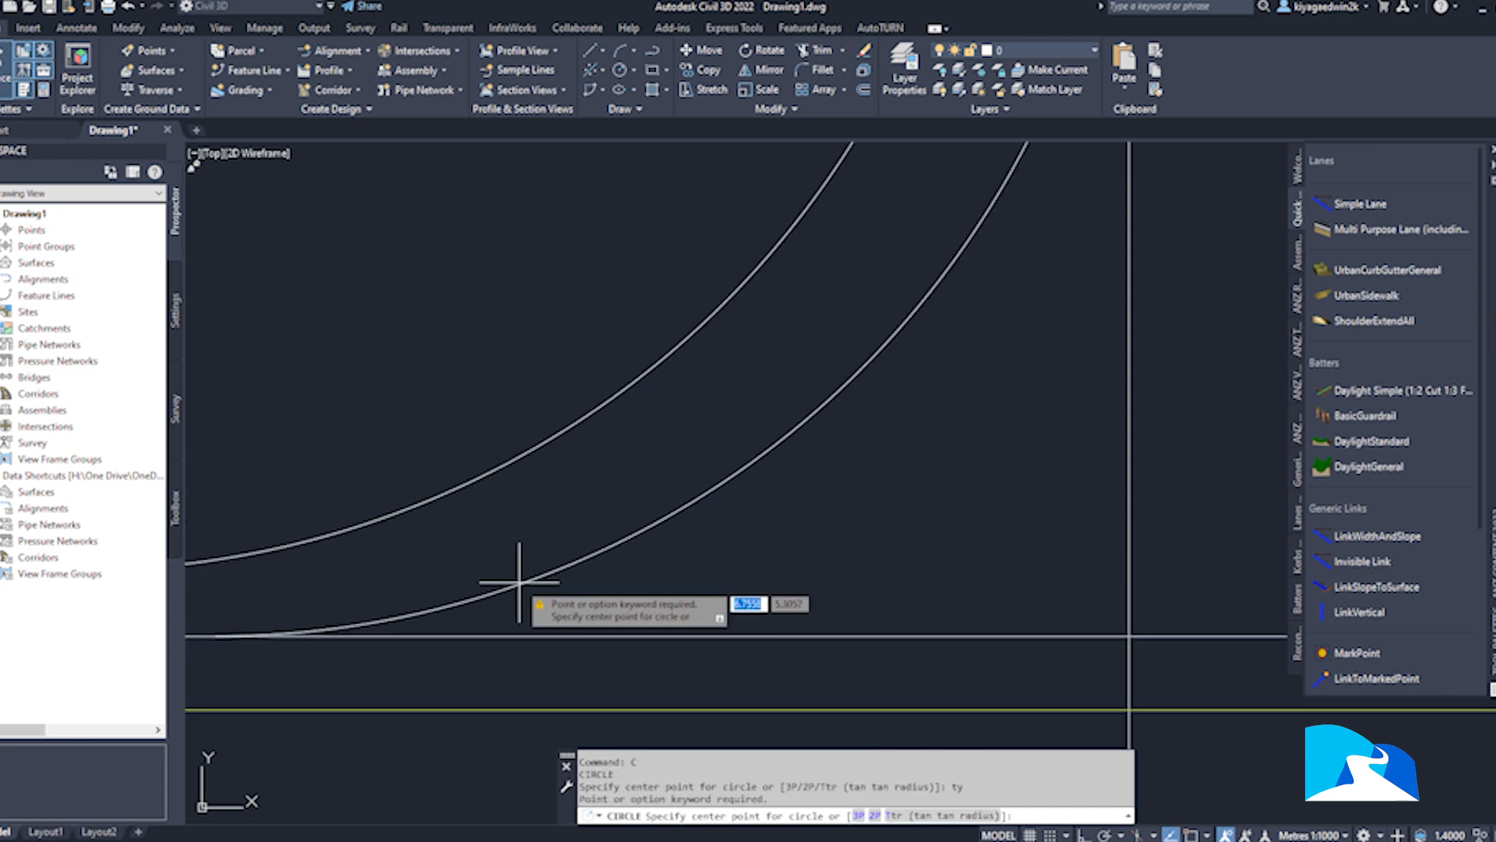
{"action": "key", "text": "Return"}
{"action": "key", "text": "Escape"}
- Draw a tangent-tangent-radius circle touching the trimmed arc and the uppermost parallel line, with radius 0.4
{"action": "type", "text": "c"}
{"action": "key", "text": "Return"}
{"action": "type", "text": "t"}
{"action": "key", "text": "Return"}
{"action": "left_click", "coordinate": [519, 582]}
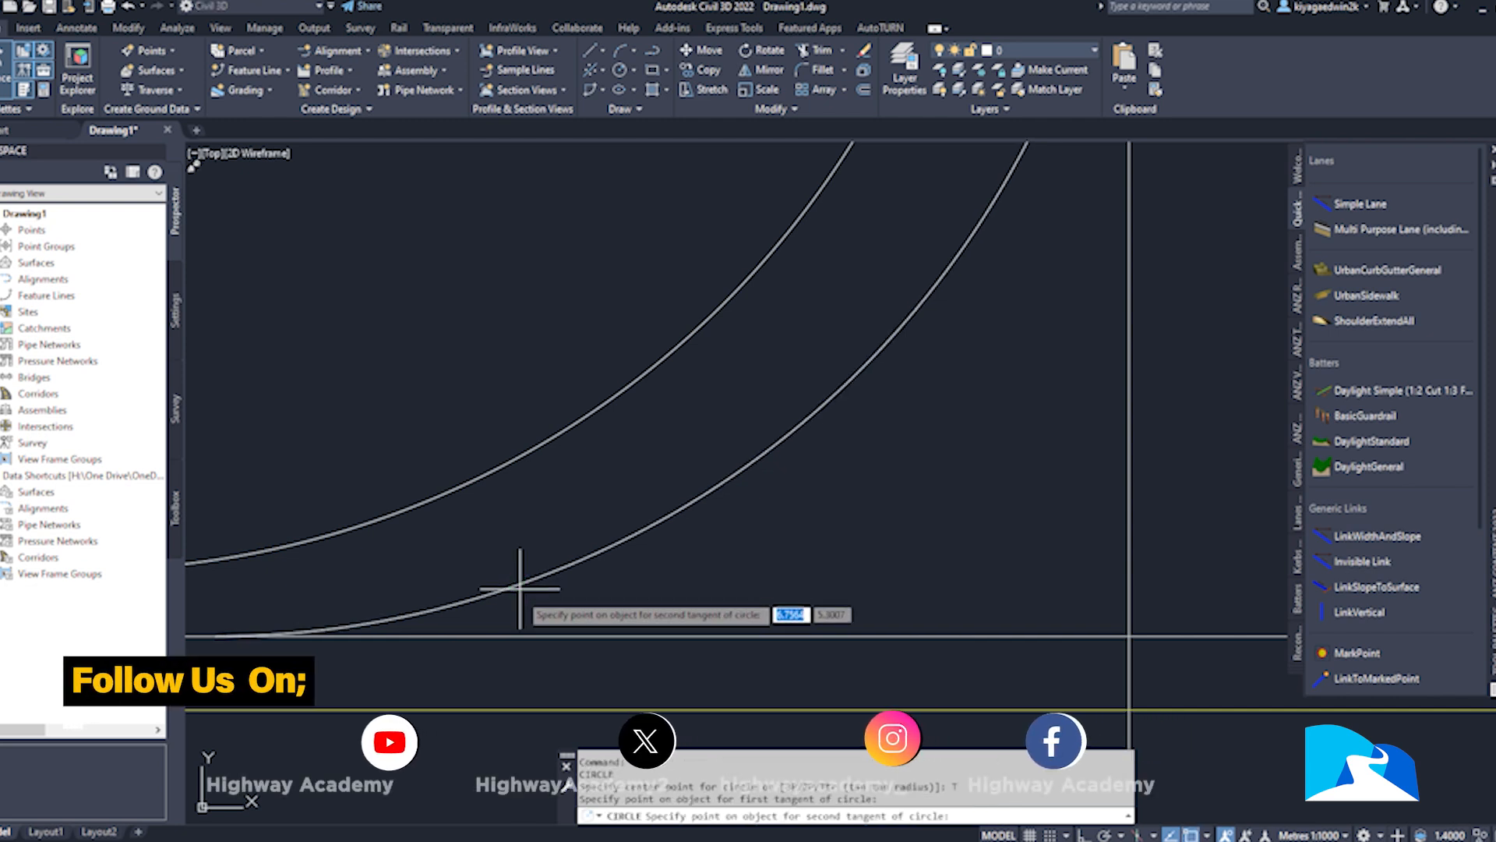
{"action": "left_click", "coordinate": [530, 635]}
{"action": "type", "text": "0.4"}
{"action": "key", "text": "Return"}
- Delete the radius 0.4 circle below the uppermost parallel line
{"action": "scroll", "coordinate": [501, 584], "scroll_direction": "up", "scroll_amount": 5}
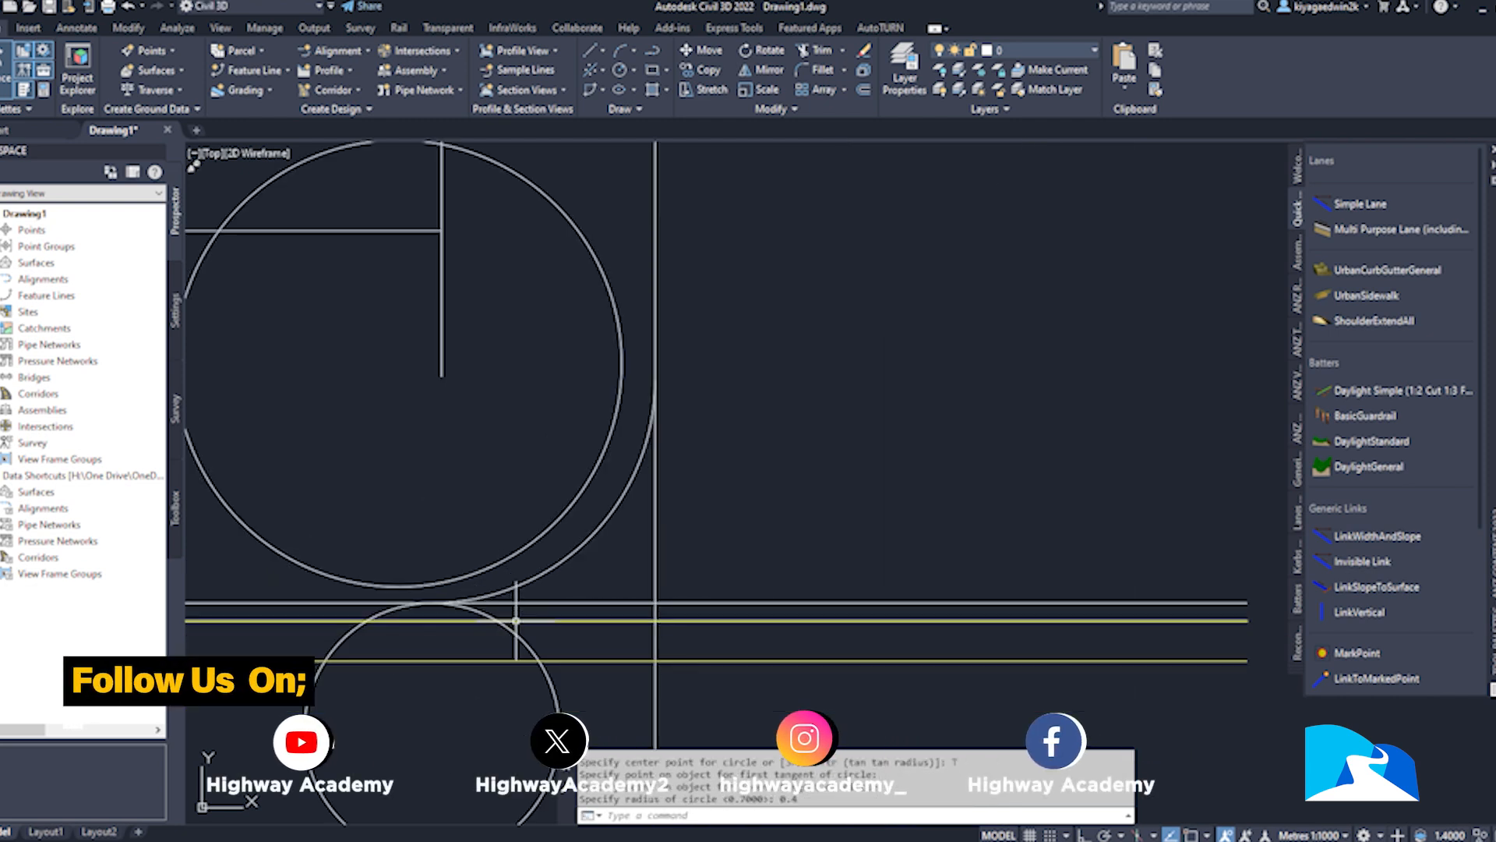
{"action": "left_click", "coordinate": [517, 638]}
{"action": "key", "text": "Delete"}
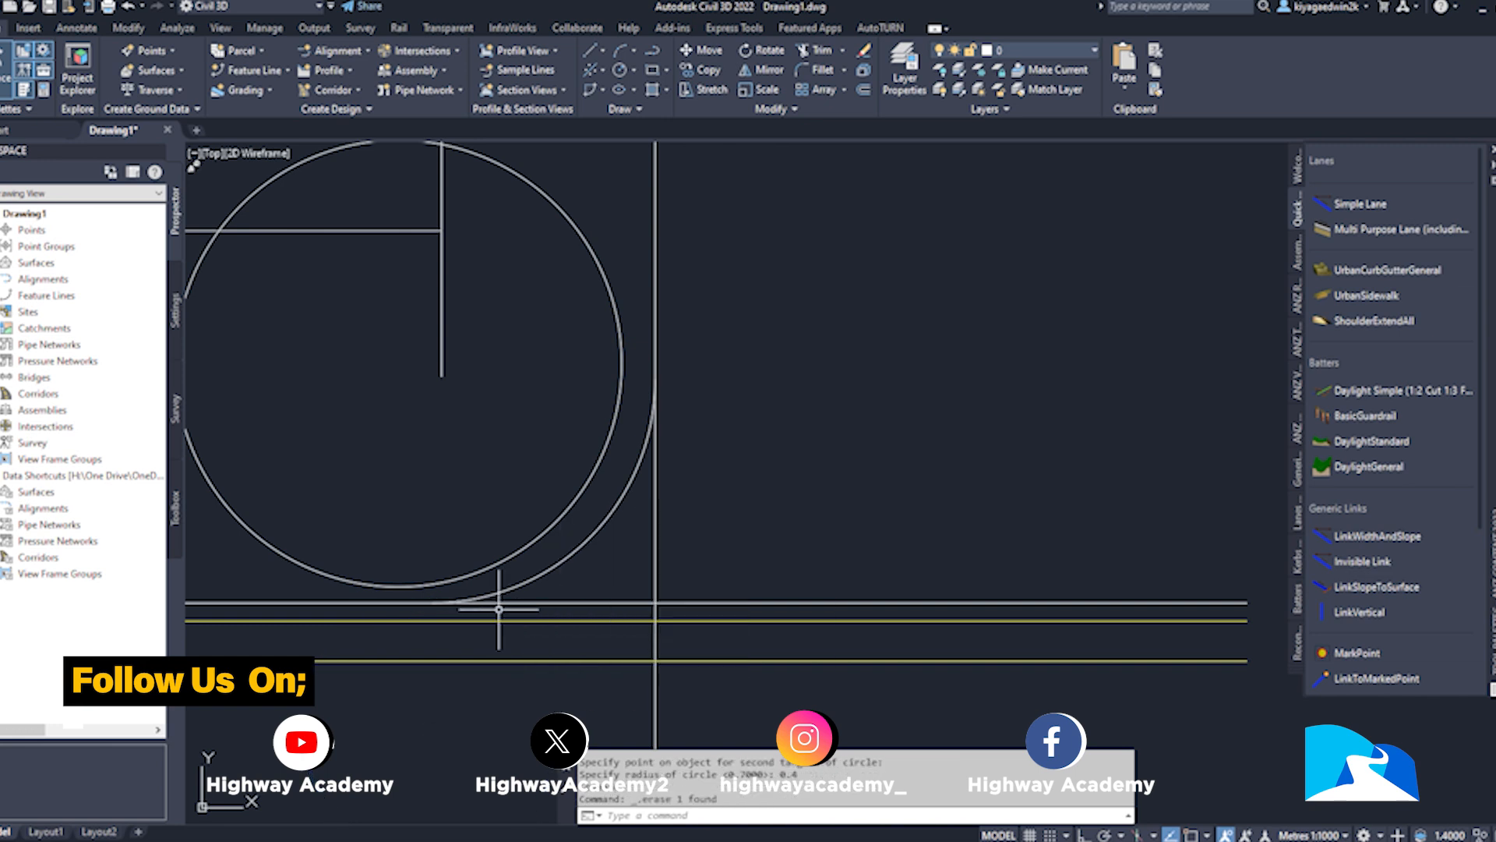